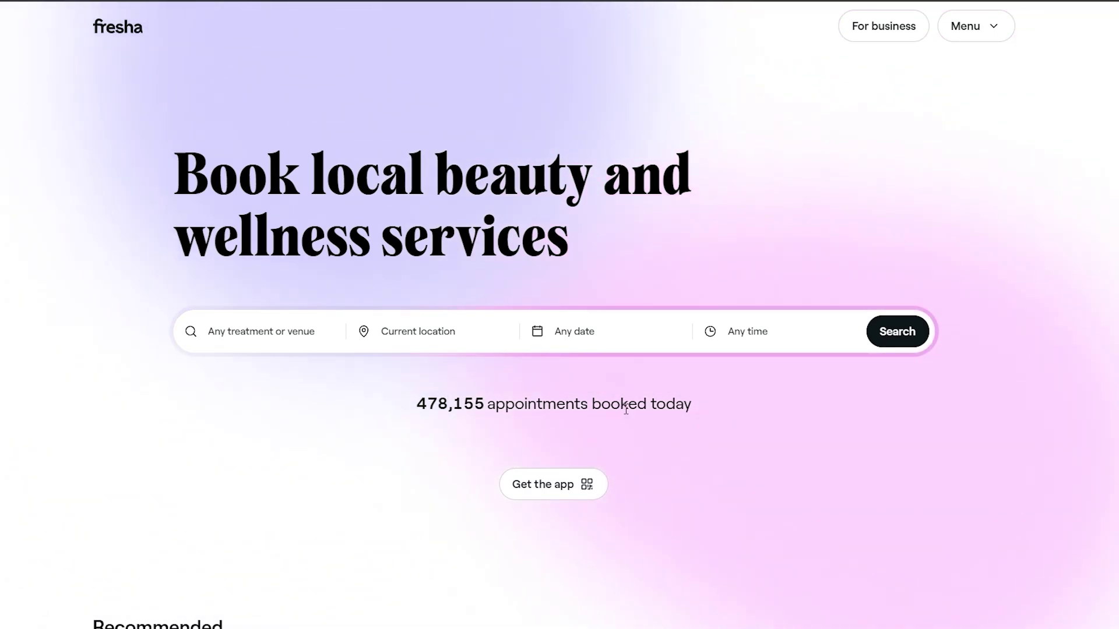
Scroll through the Fresha homepage, then switch to the For business site
{"action": "scroll", "coordinate": [672, 413], "scroll_direction": "down", "scroll_amount": 5}
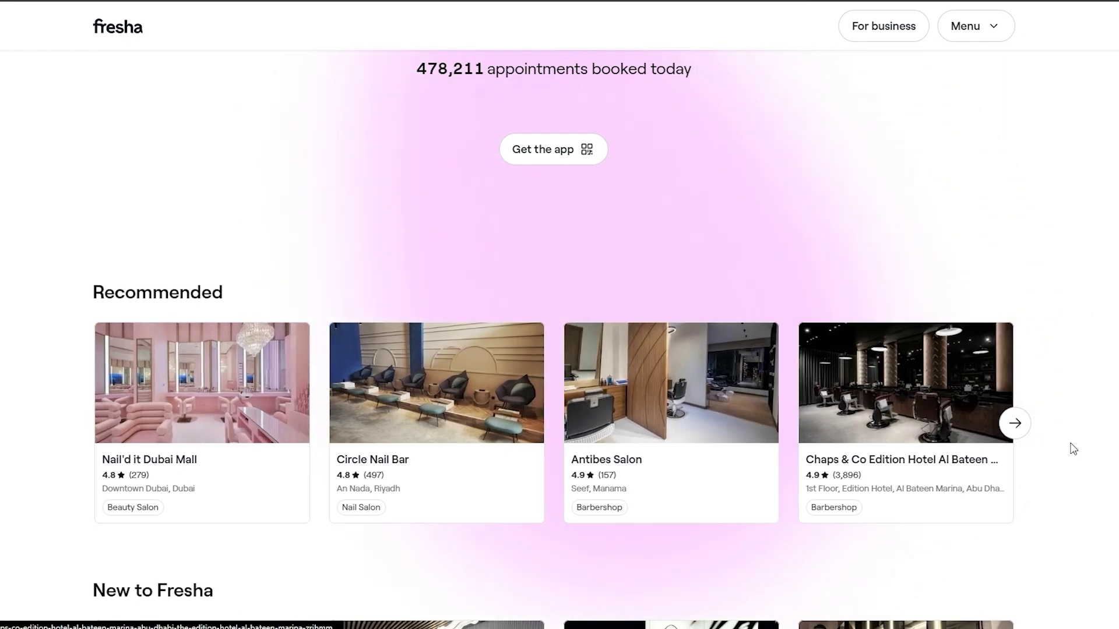
{"action": "scroll", "coordinate": [636, 456], "scroll_direction": "down", "scroll_amount": 1}
{"action": "scroll", "coordinate": [637, 456], "scroll_direction": "down", "scroll_amount": 3}
{"action": "scroll", "coordinate": [512, 388], "scroll_direction": "down", "scroll_amount": 6}
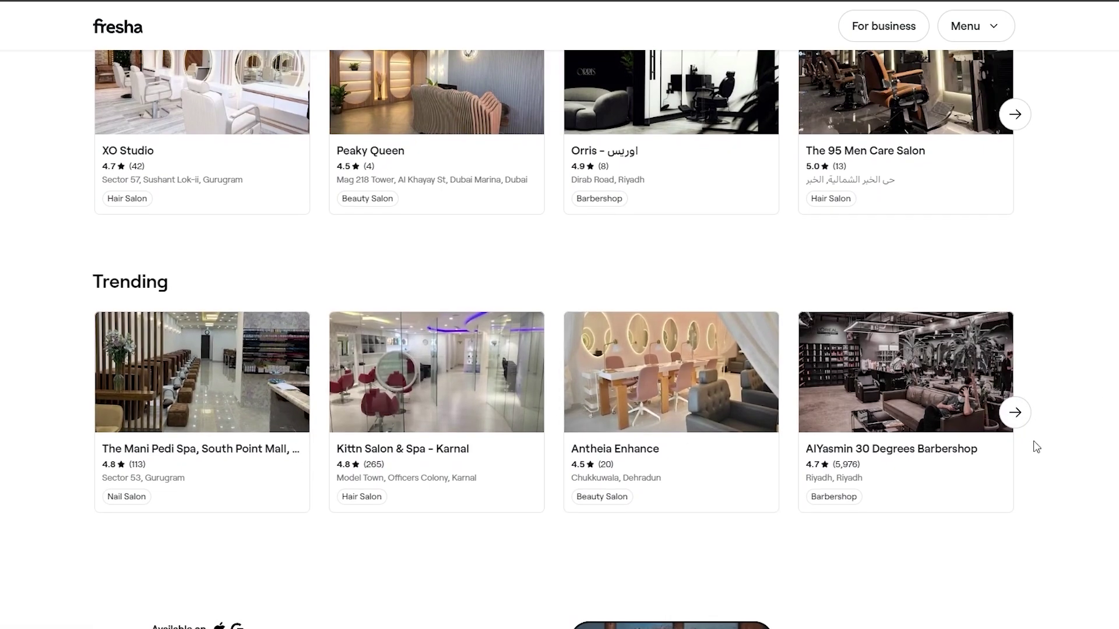
{"action": "scroll", "coordinate": [220, 235], "scroll_direction": "down", "scroll_amount": 3}
{"action": "scroll", "coordinate": [220, 234], "scroll_direction": "down", "scroll_amount": 4}
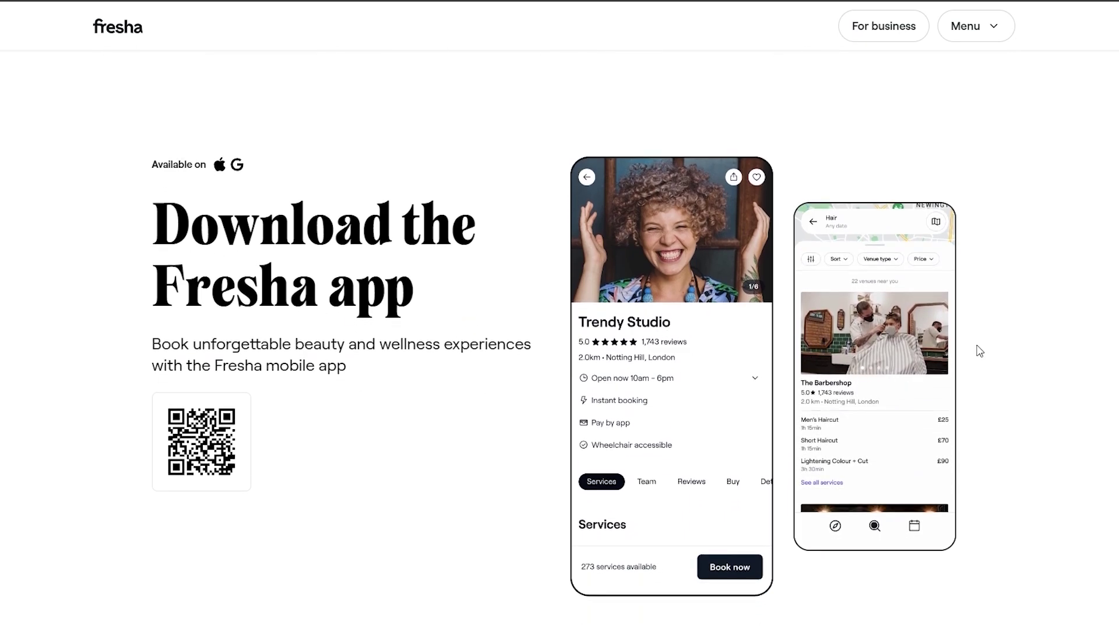
{"action": "scroll", "coordinate": [979, 351], "scroll_direction": "up", "scroll_amount": 20}
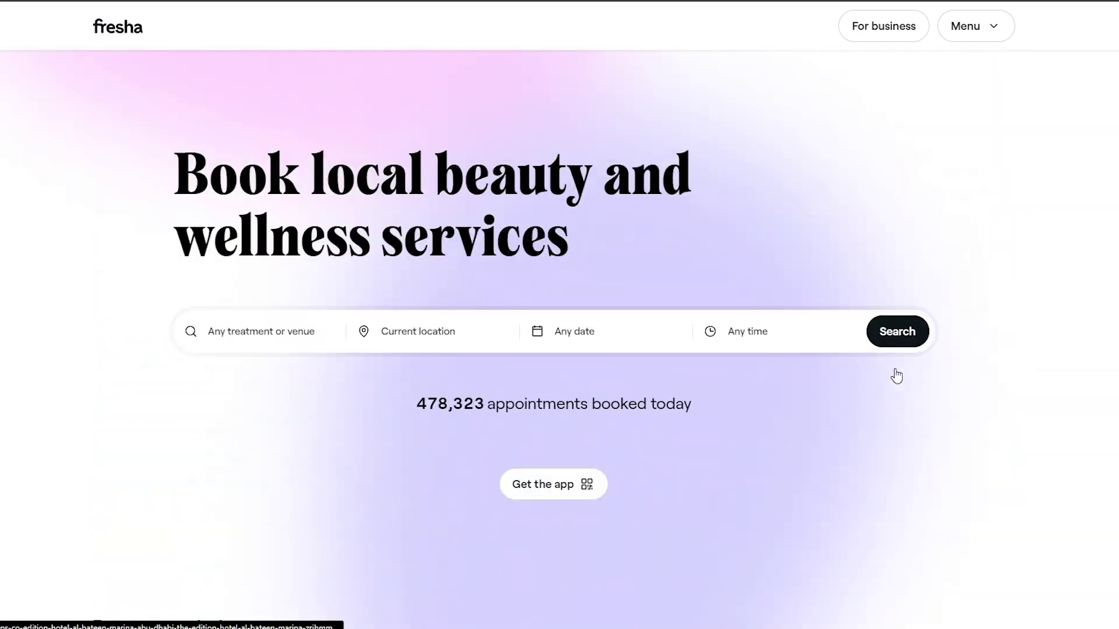
{"action": "left_click", "coordinate": [874, 27]}
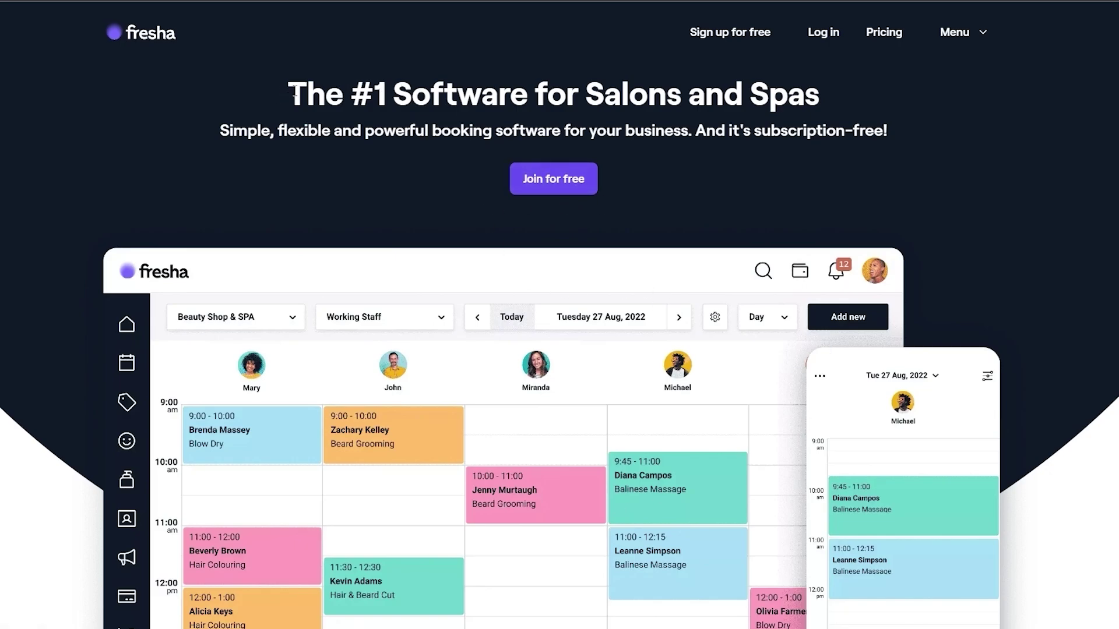
Highlight the business headline, then the Pricing heading and its headline
{"action": "left_click_drag", "start_coordinate": [294, 90], "coordinate": [825, 90]}
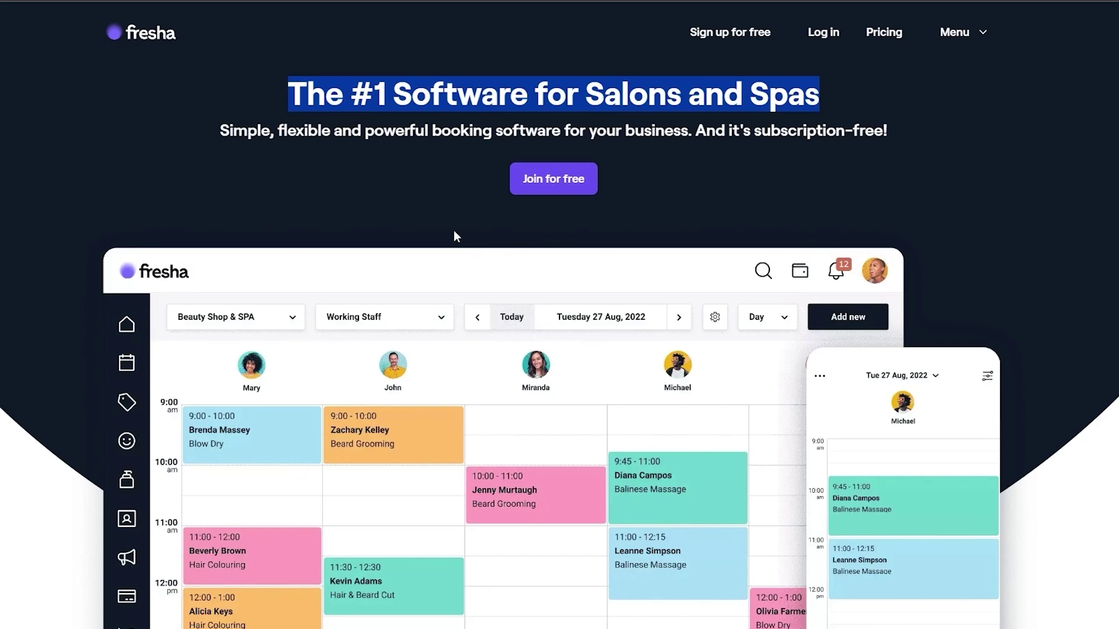
{"action": "scroll", "coordinate": [454, 233], "scroll_direction": "down", "scroll_amount": 5}
{"action": "scroll", "coordinate": [454, 233], "scroll_direction": "up", "scroll_amount": 3}
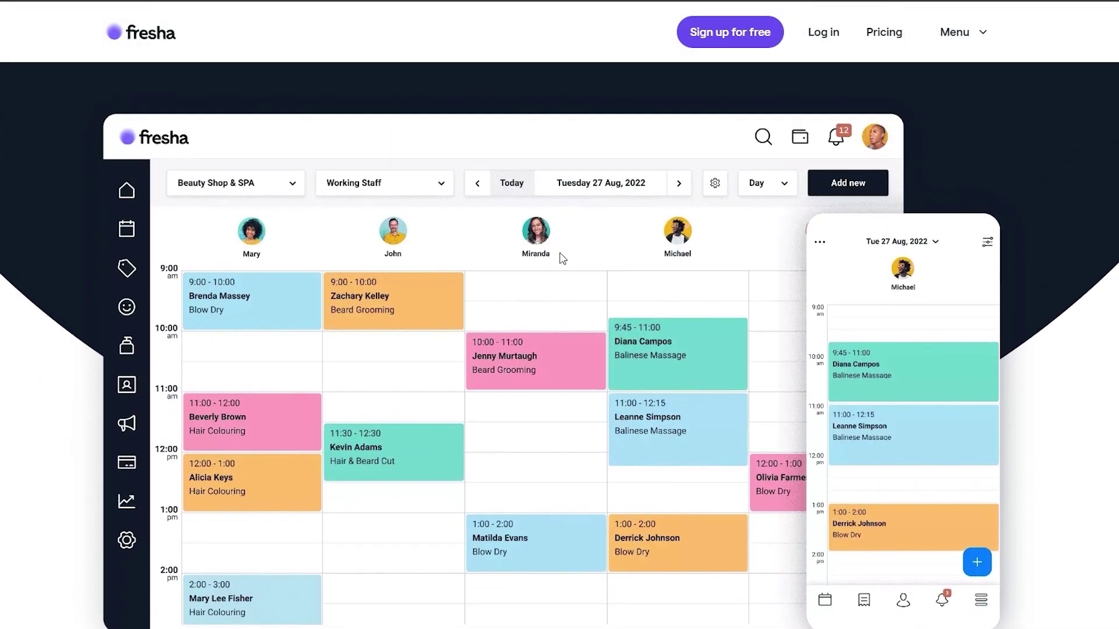
{"action": "scroll", "coordinate": [490, 366], "scroll_direction": "up", "scroll_amount": 2}
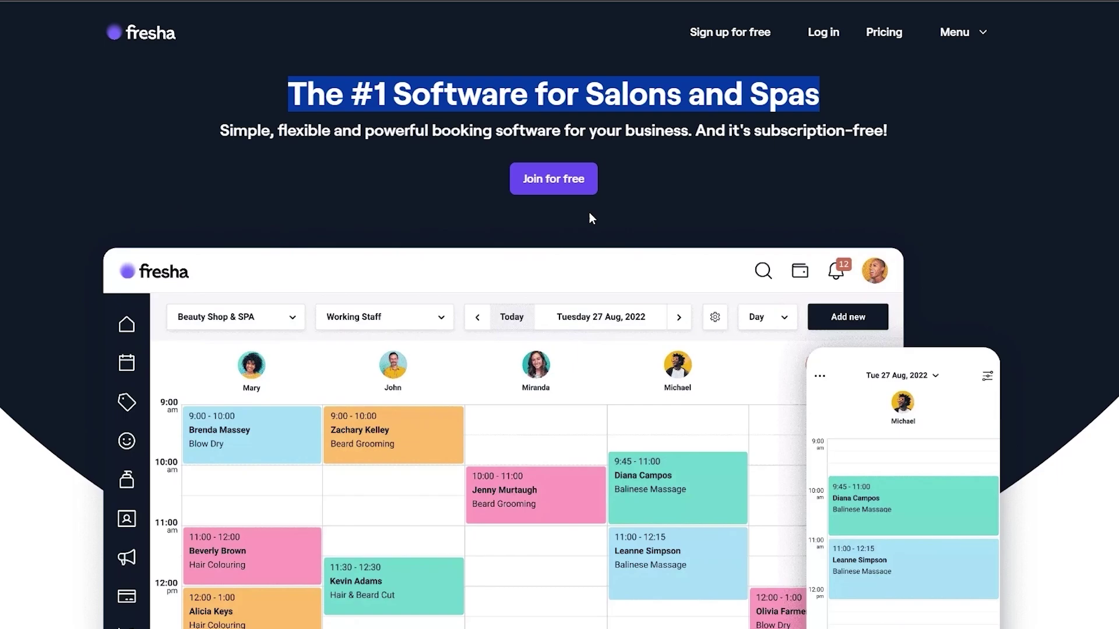
{"action": "left_click", "coordinate": [554, 95]}
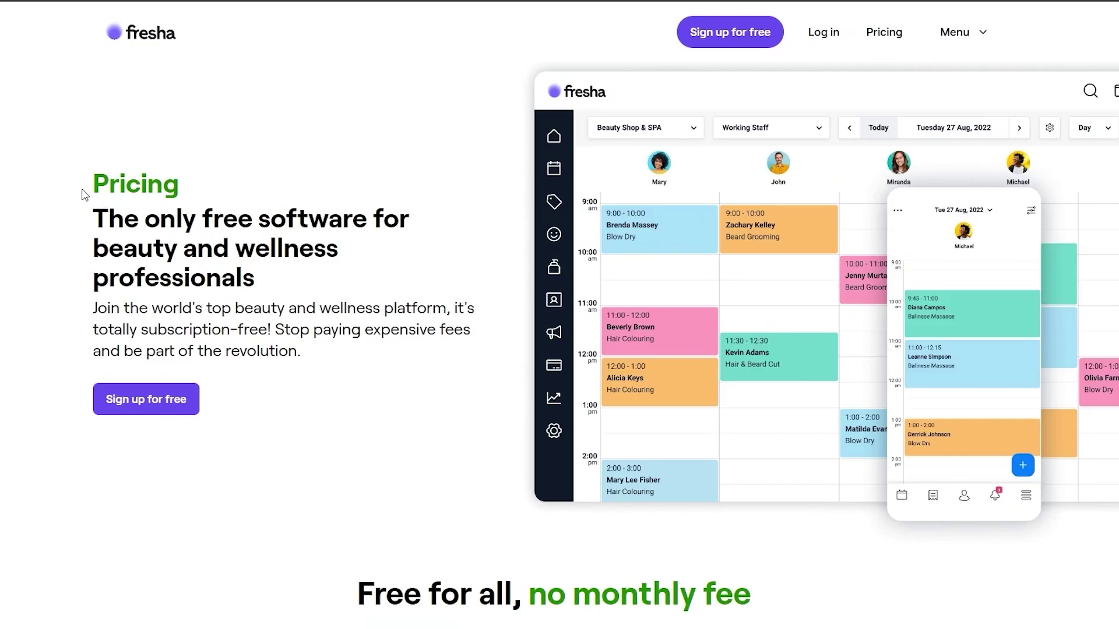
{"action": "left_click_drag", "start_coordinate": [91, 177], "coordinate": [432, 219]}
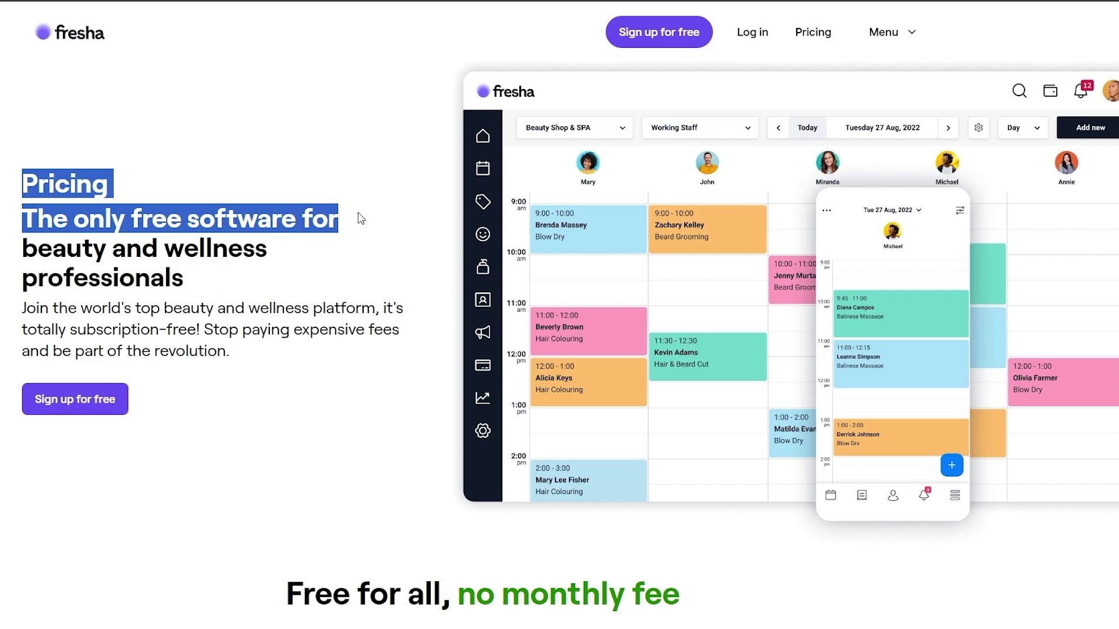
{"action": "left_click_drag", "start_coordinate": [360, 219], "coordinate": [220, 291]}
{"action": "left_click", "coordinate": [220, 292]}
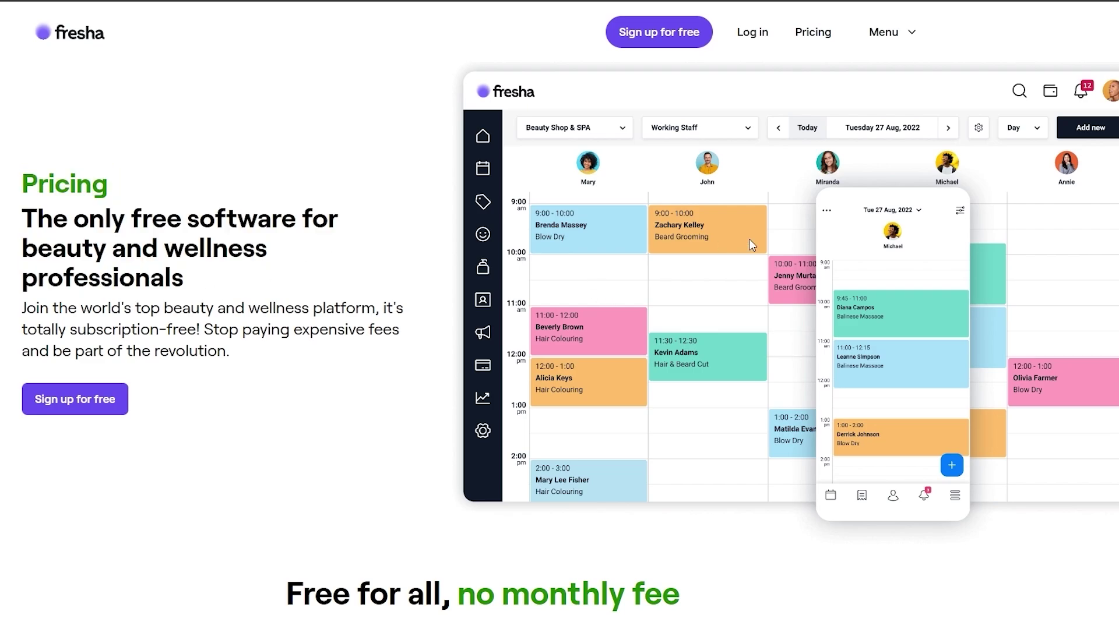
{"action": "scroll", "coordinate": [379, 288], "scroll_direction": "down", "scroll_amount": 5}
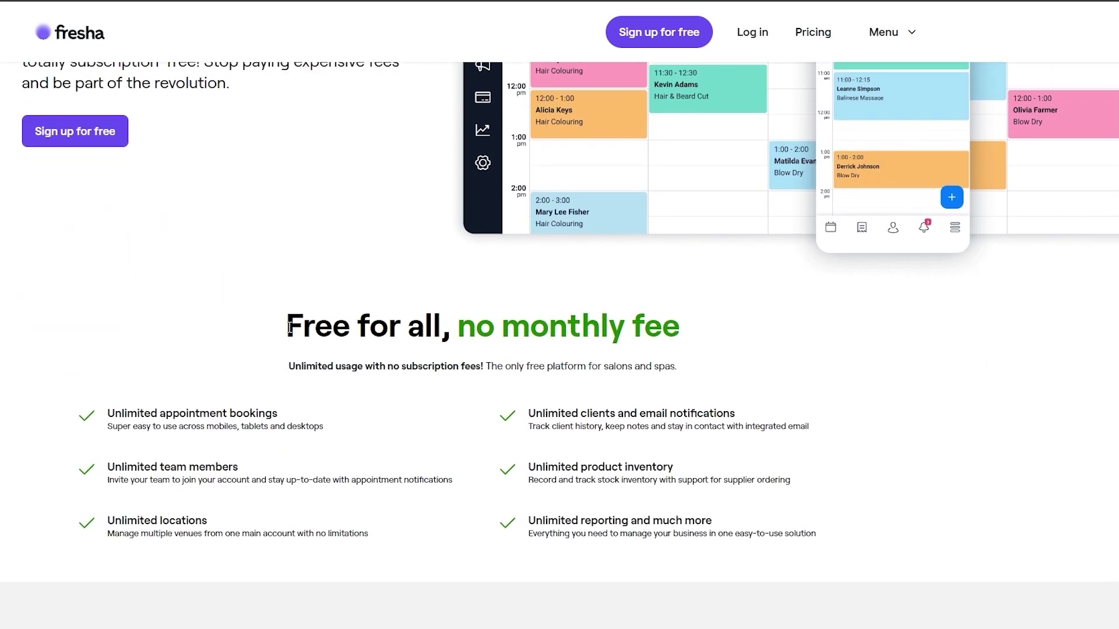
{"action": "left_click_drag", "start_coordinate": [289, 328], "coordinate": [721, 330]}
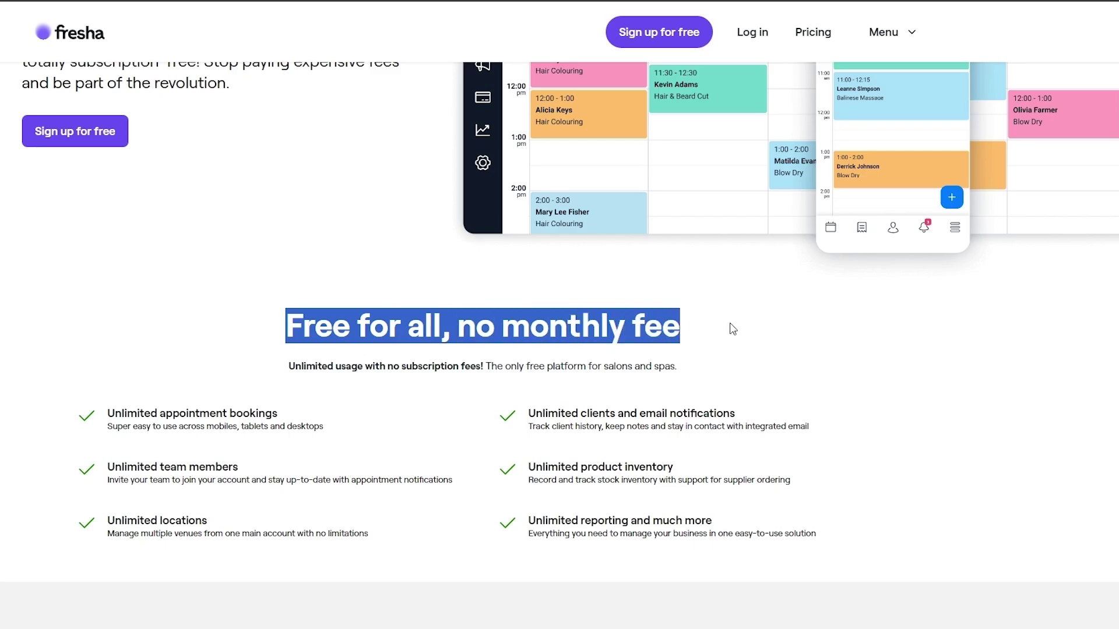
{"action": "left_click_drag", "start_coordinate": [316, 365], "coordinate": [487, 363]}
{"action": "scroll", "coordinate": [377, 355], "scroll_direction": "down", "scroll_amount": 3}
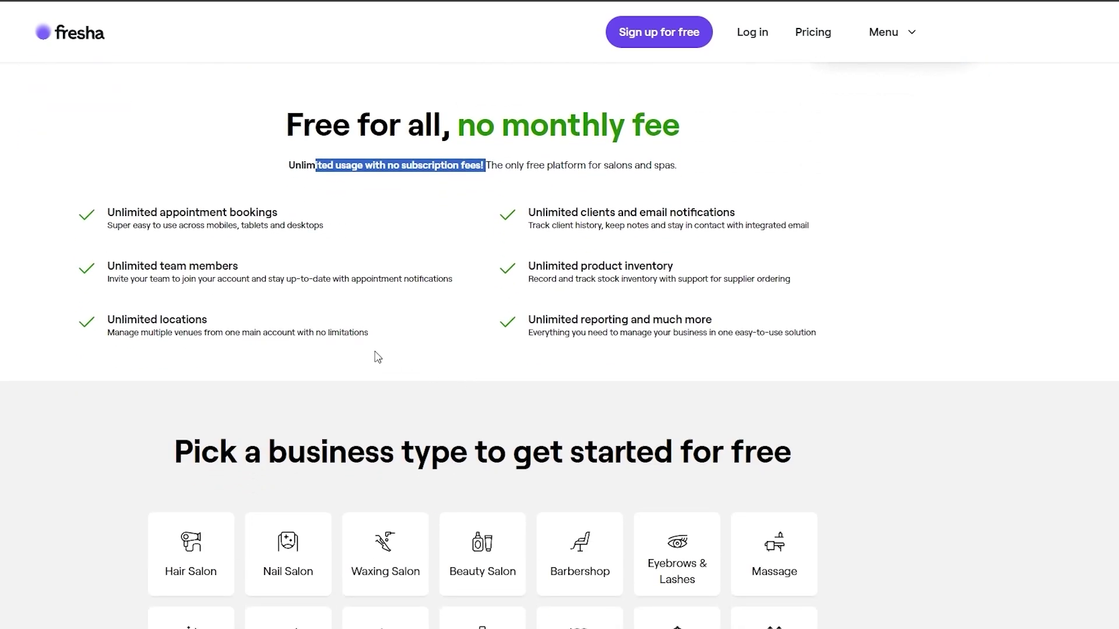
{"action": "left_click", "coordinate": [400, 369]}
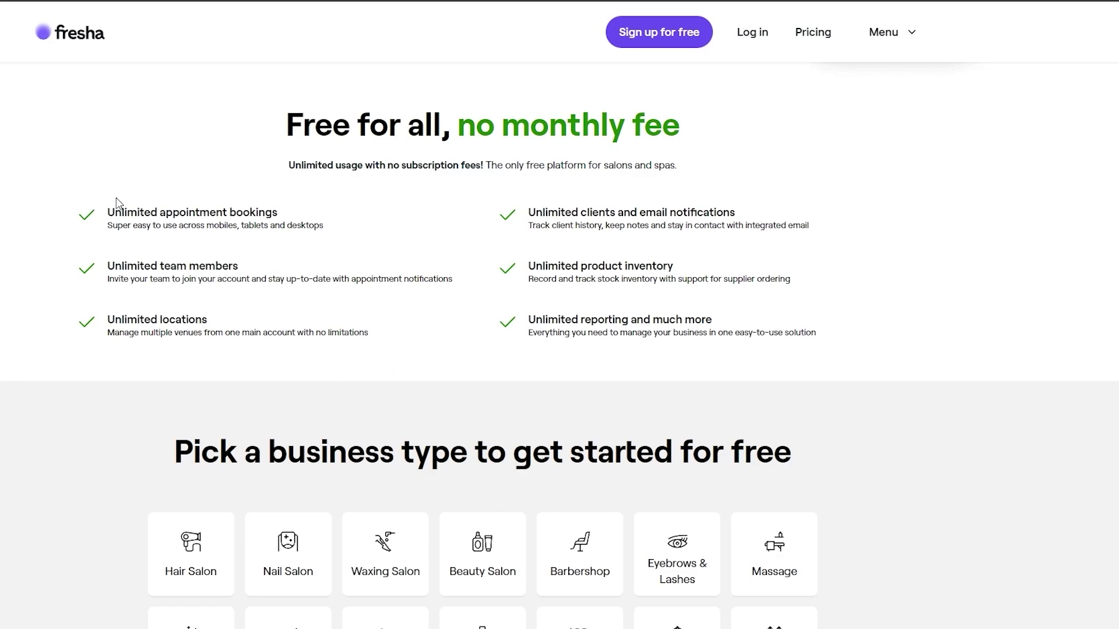
{"action": "left_click_drag", "start_coordinate": [108, 211], "coordinate": [312, 216]}
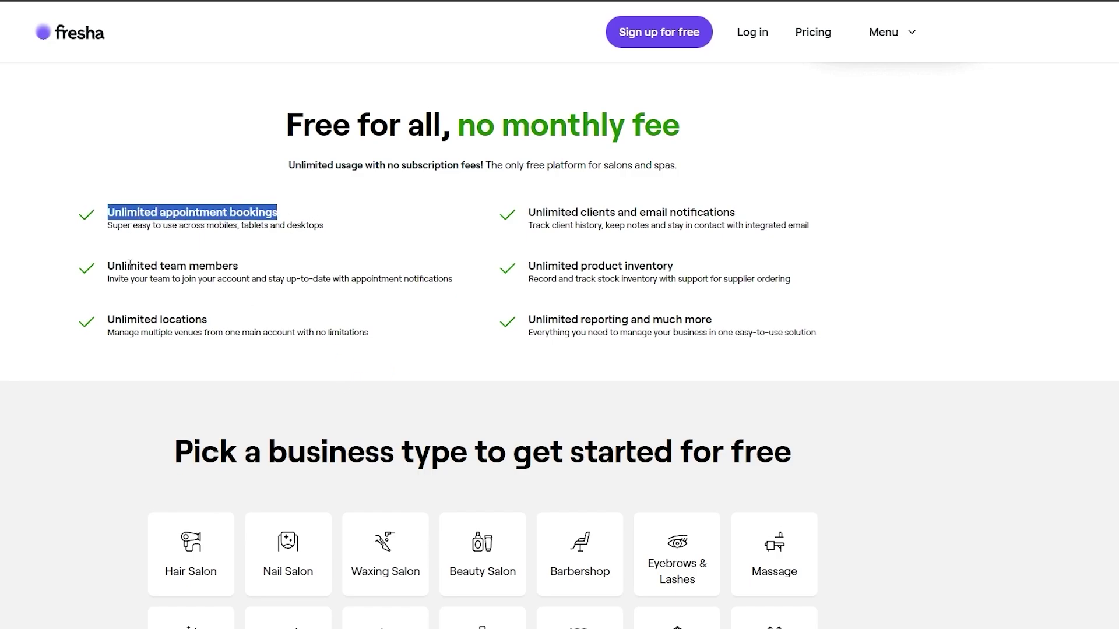
{"action": "left_click_drag", "start_coordinate": [127, 265], "coordinate": [230, 266]}
{"action": "left_click_drag", "start_coordinate": [109, 319], "coordinate": [219, 322]}
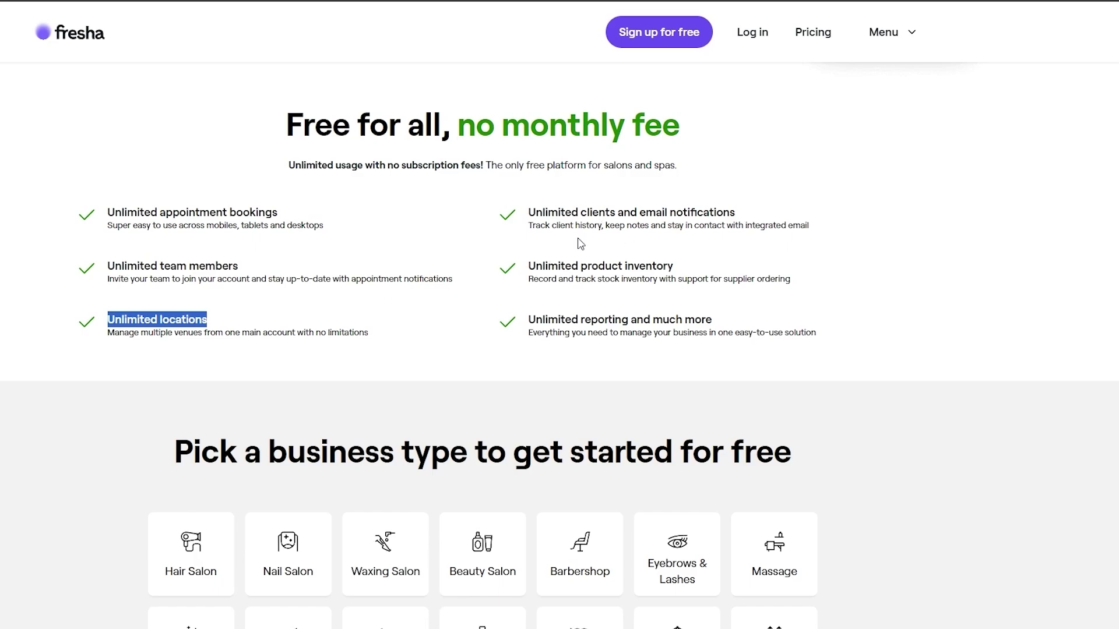
{"action": "left_click", "coordinate": [560, 258]}
{"action": "scroll", "coordinate": [168, 323], "scroll_direction": "down", "scroll_amount": 2}
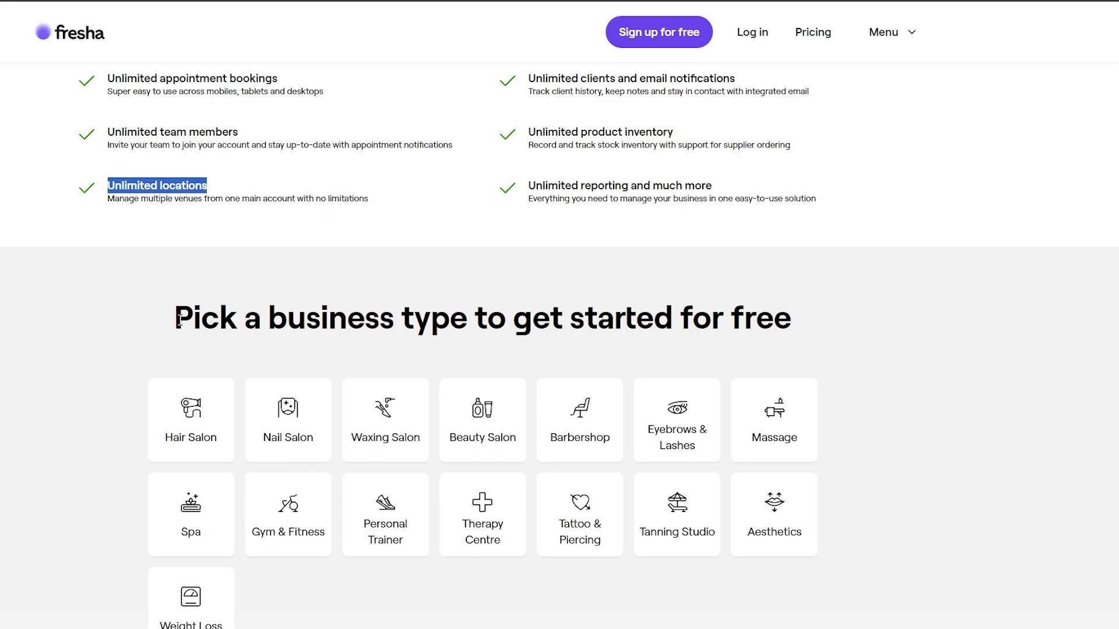
{"action": "left_click_drag", "start_coordinate": [177, 319], "coordinate": [830, 314]}
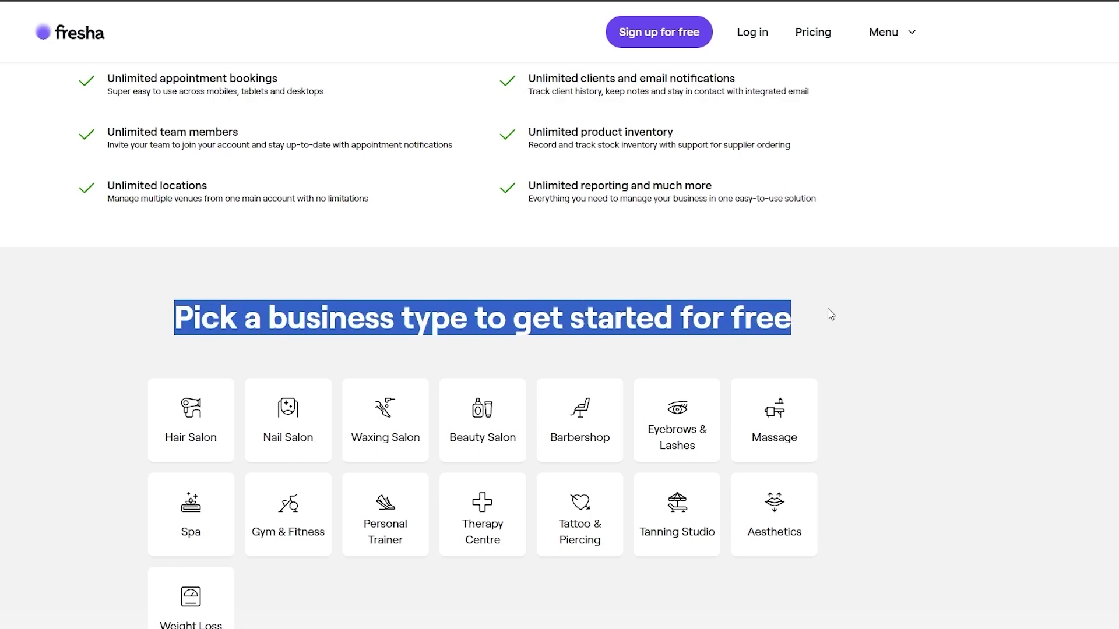
{"action": "scroll", "coordinate": [831, 313], "scroll_direction": "down", "scroll_amount": 3}
{"action": "left_click", "coordinate": [832, 312]}
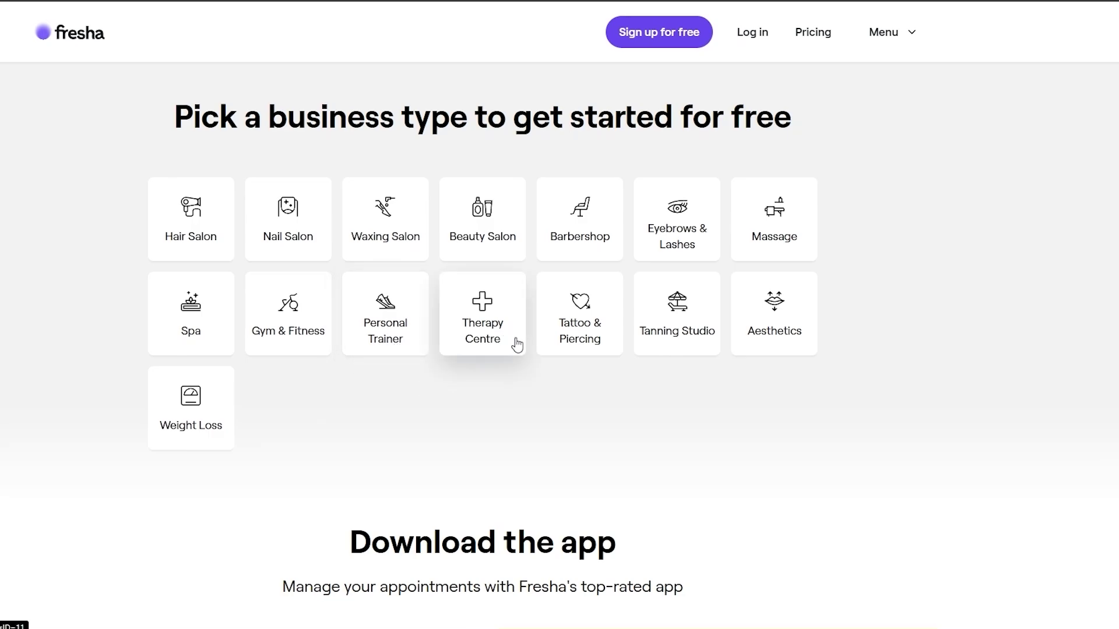
{"action": "scroll", "coordinate": [517, 345], "scroll_direction": "down", "scroll_amount": 1}
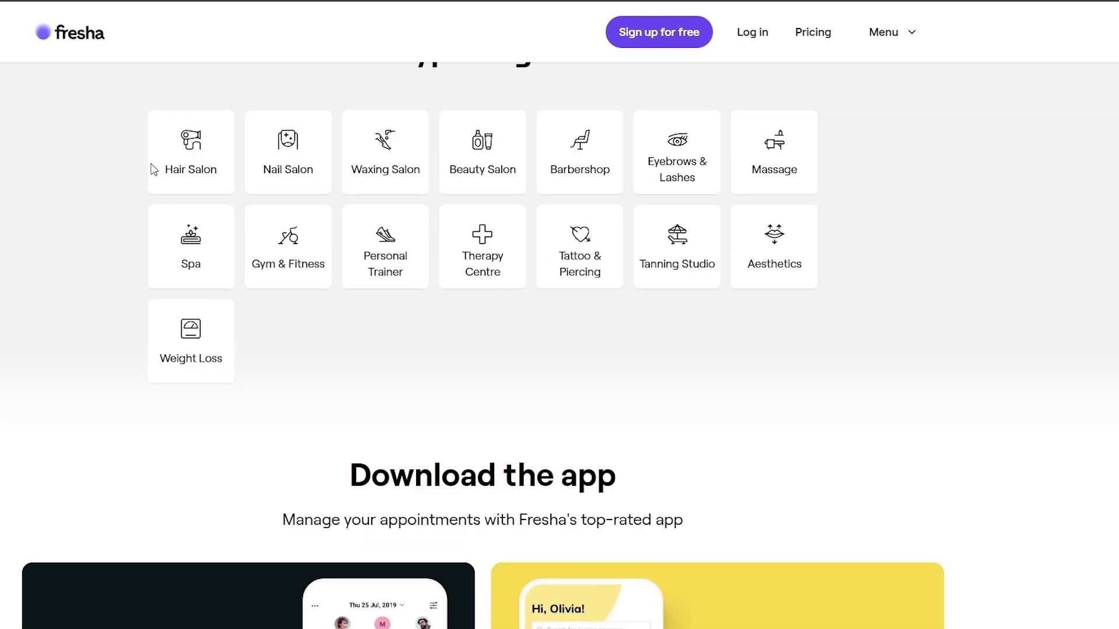
{"action": "scroll", "coordinate": [516, 249], "scroll_direction": "down", "scroll_amount": 5}
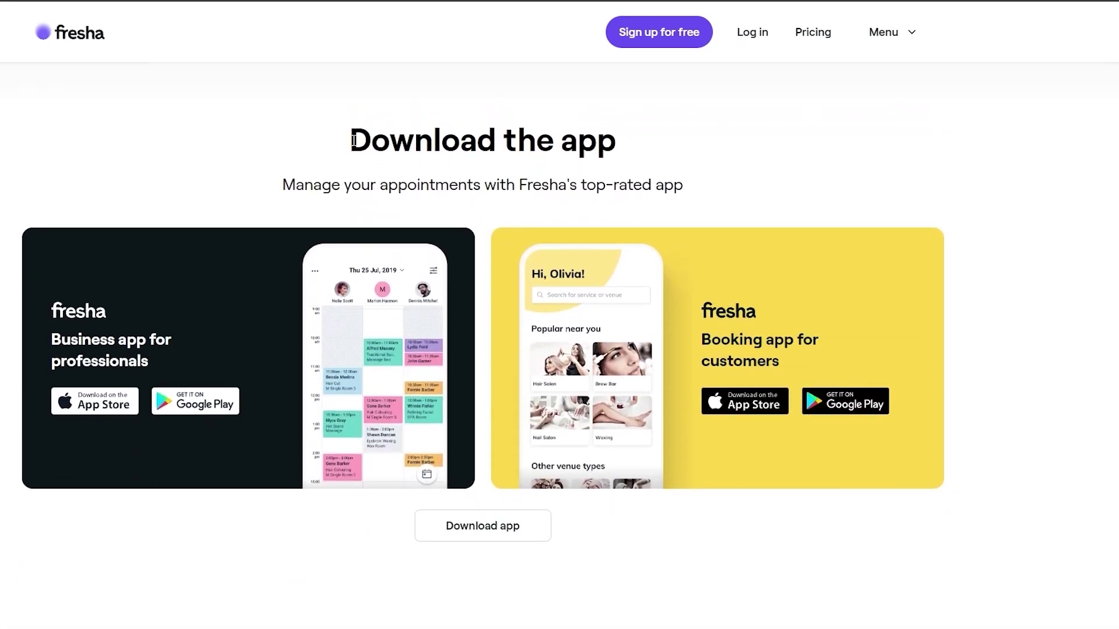
{"action": "left_click_drag", "start_coordinate": [347, 140], "coordinate": [685, 150]}
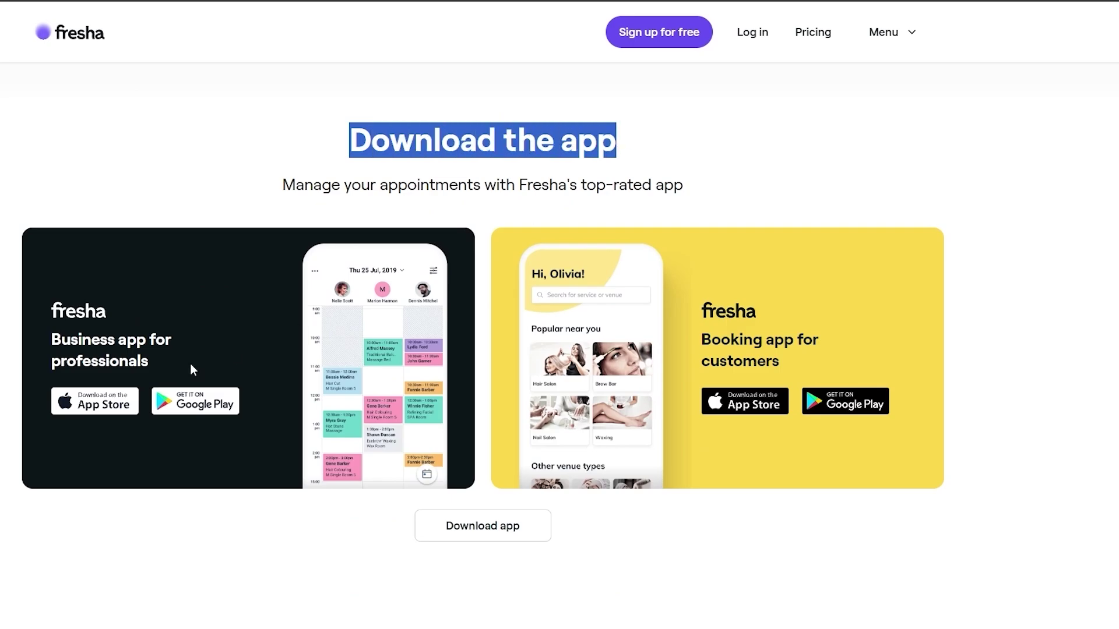
{"action": "left_click", "coordinate": [93, 486]}
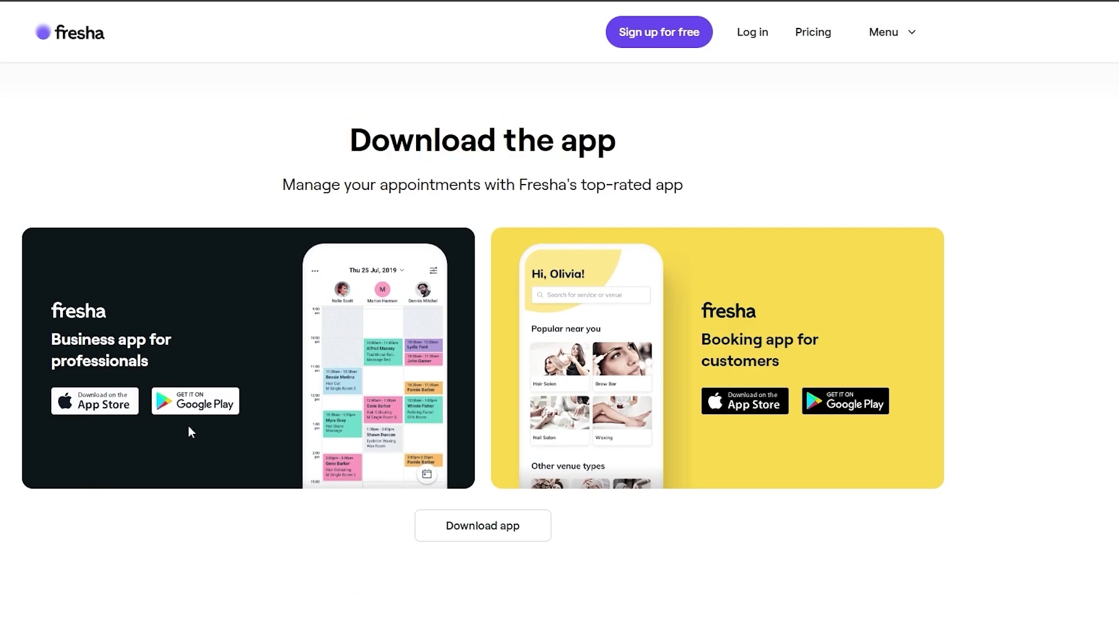
{"action": "scroll", "coordinate": [600, 501], "scroll_direction": "down", "scroll_amount": 8}
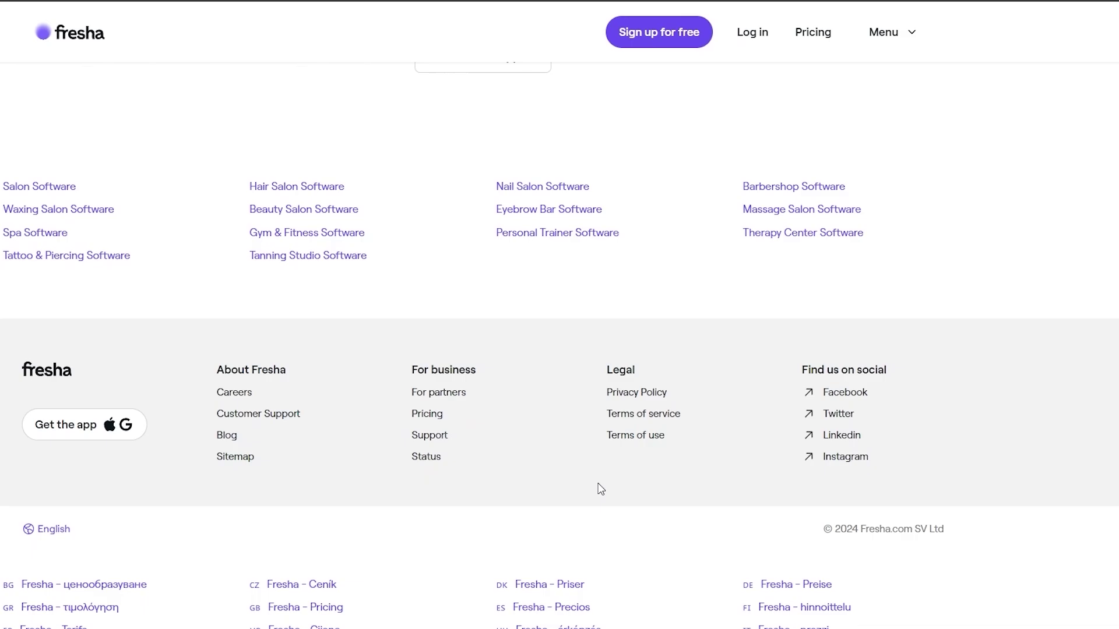
{"action": "scroll", "coordinate": [579, 325], "scroll_direction": "up", "scroll_amount": 10}
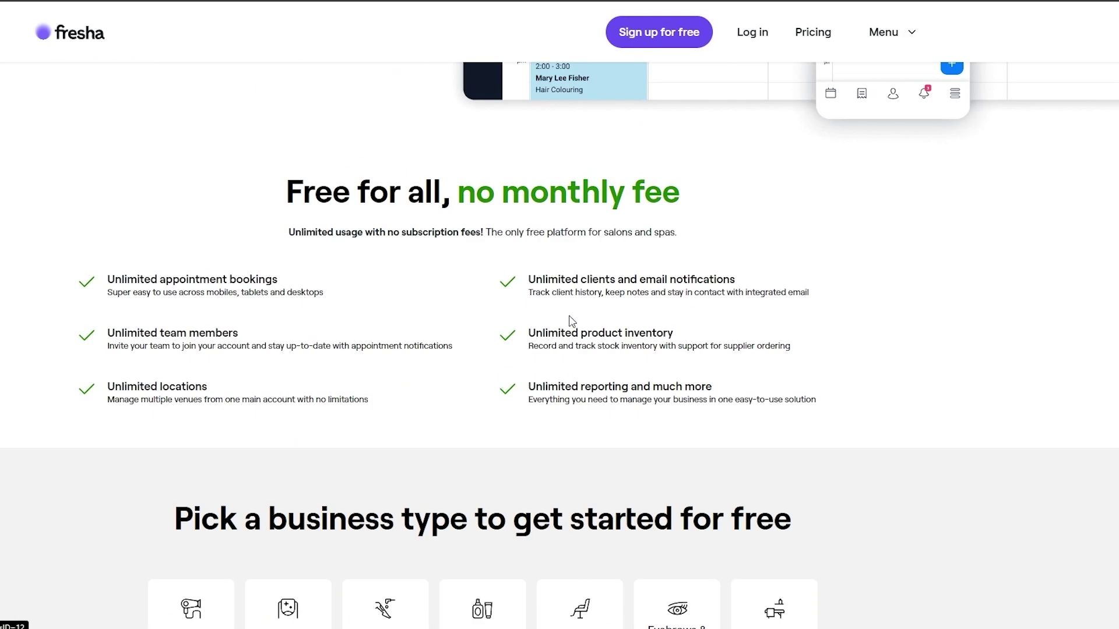
{"action": "scroll", "coordinate": [571, 322], "scroll_direction": "up", "scroll_amount": 6}
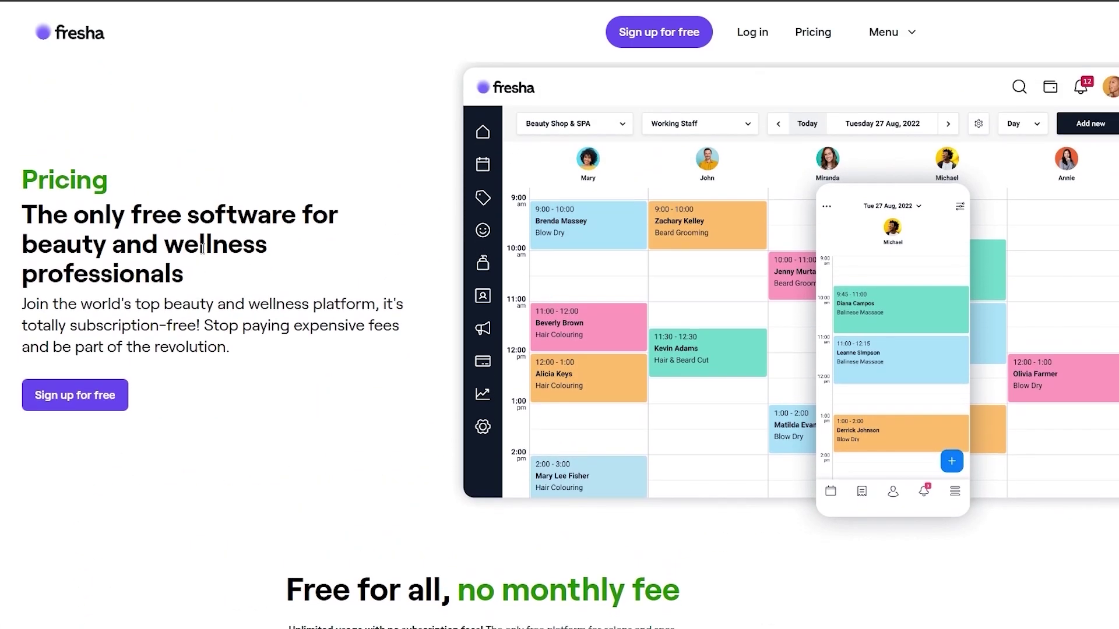
{"action": "scroll", "coordinate": [202, 249], "scroll_direction": "down", "scroll_amount": 10}
{"action": "left_click_drag", "start_coordinate": [173, 251], "coordinate": [907, 220]}
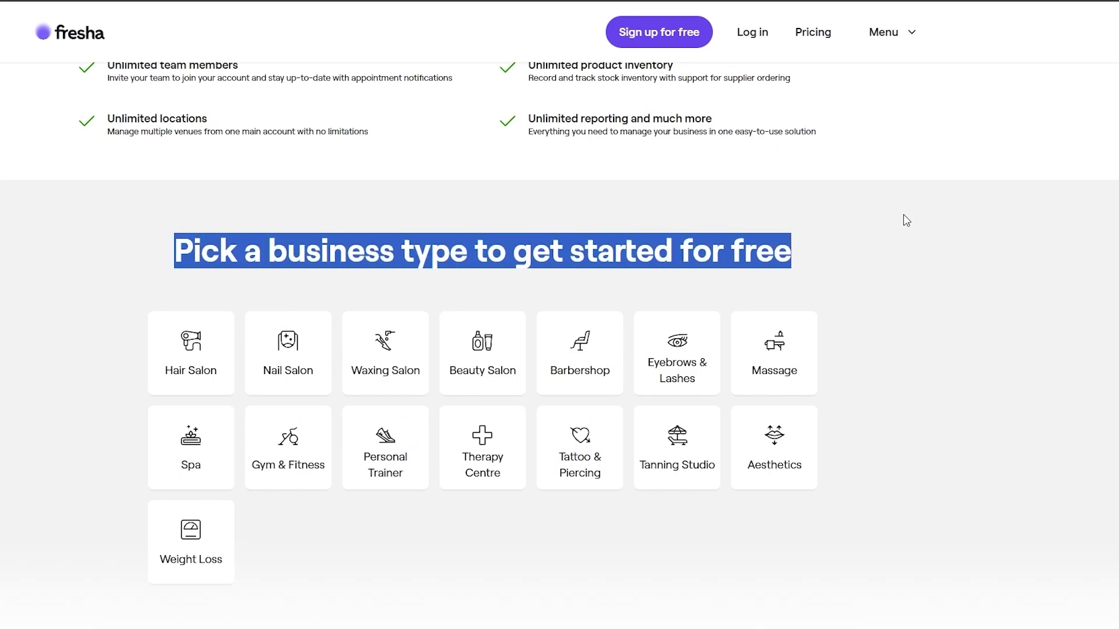
{"action": "scroll", "coordinate": [906, 221], "scroll_direction": "down", "scroll_amount": 1}
{"action": "left_click", "coordinate": [905, 221]}
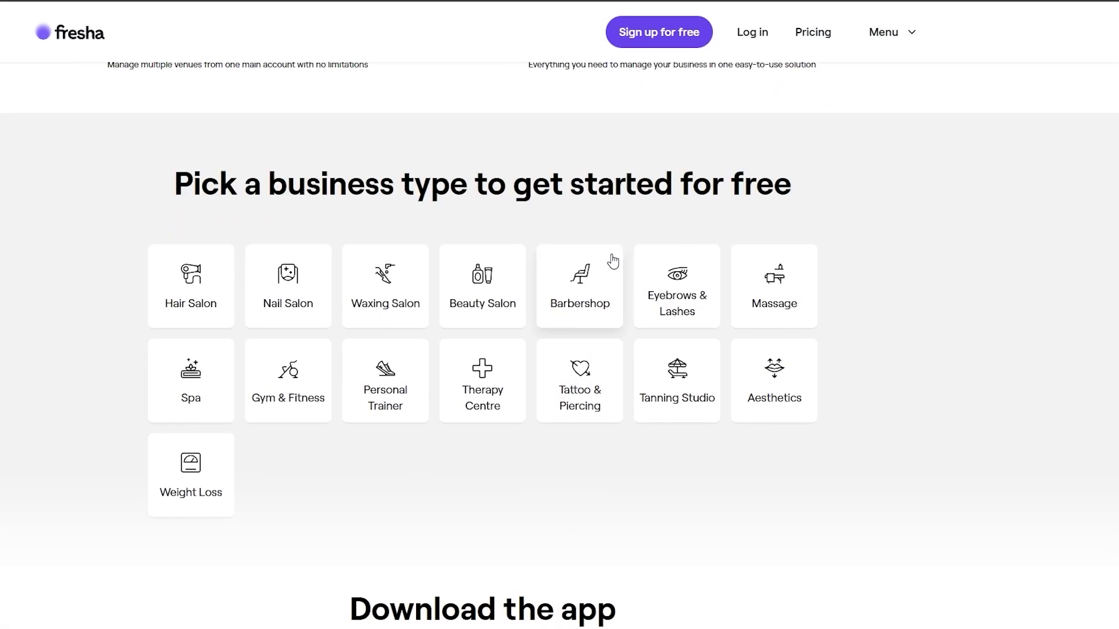
Pick Barbershop, then choose the For business card on the Sign up/log in page
{"action": "left_click", "coordinate": [585, 294]}
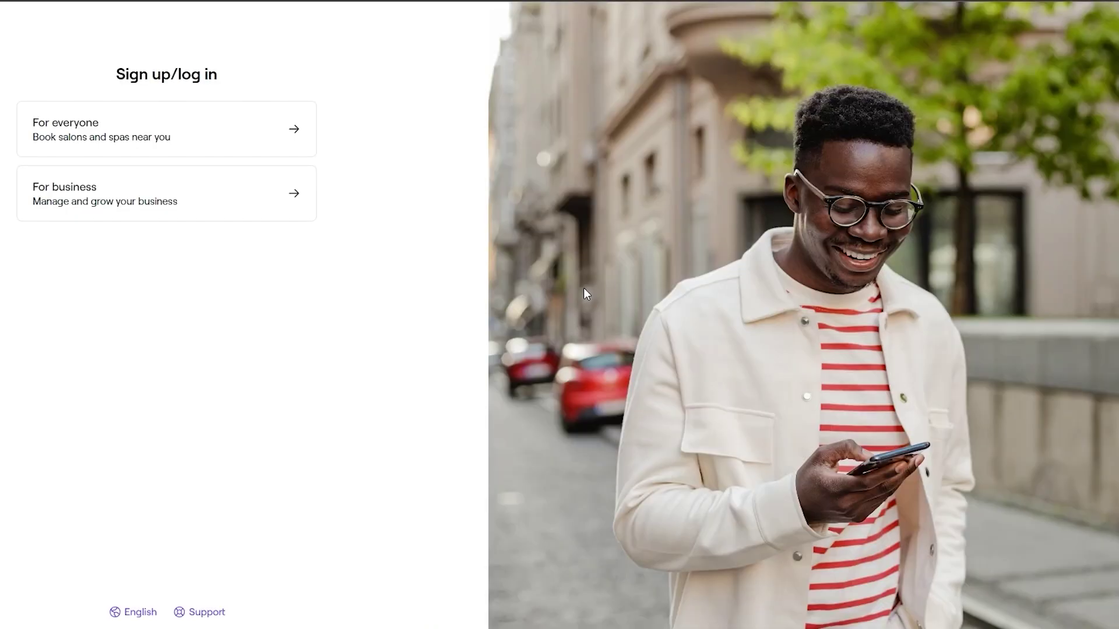
{"action": "left_click_drag", "start_coordinate": [114, 74], "coordinate": [273, 76]}
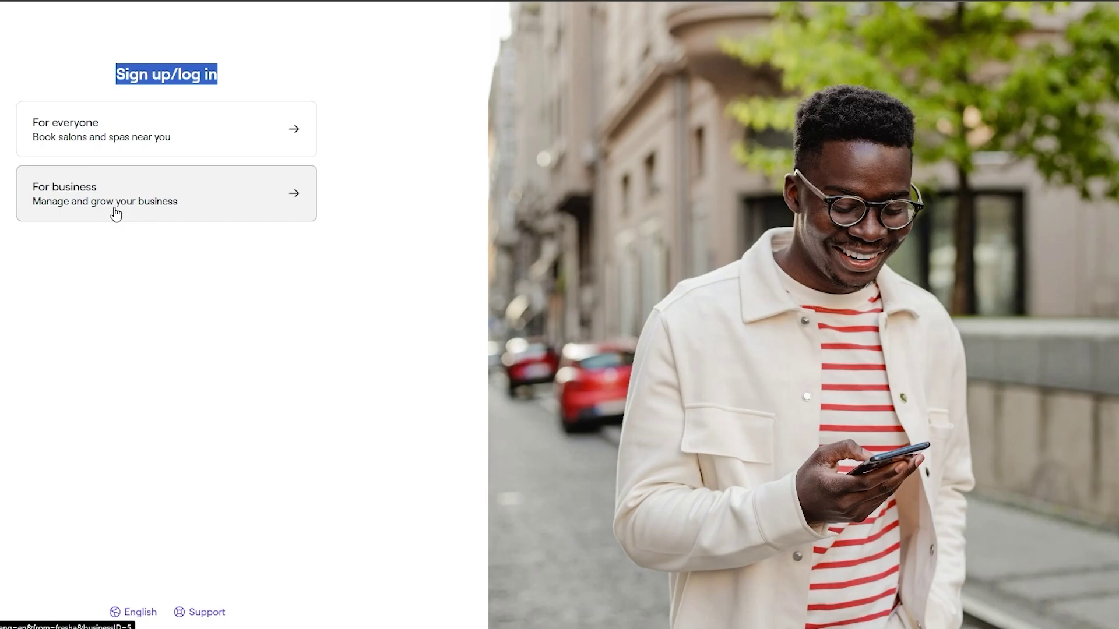
{"action": "left_click", "coordinate": [148, 211]}
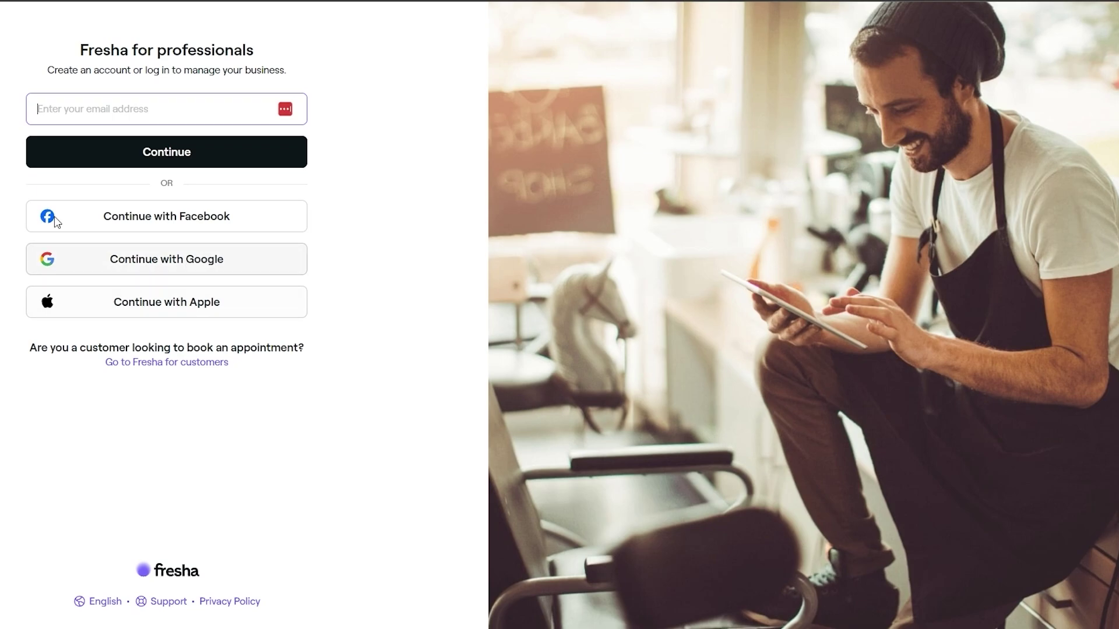
Continue with Google and start filling in the First name on the Review and confirm form
{"action": "left_click", "coordinate": [187, 267]}
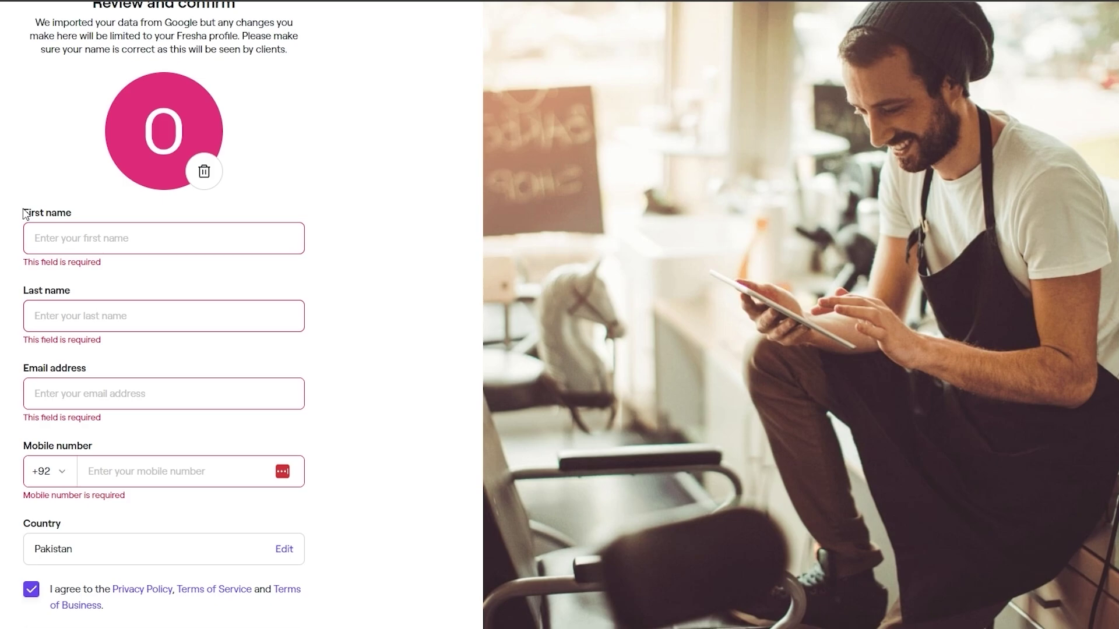
{"action": "left_click_drag", "start_coordinate": [24, 213], "coordinate": [105, 217]}
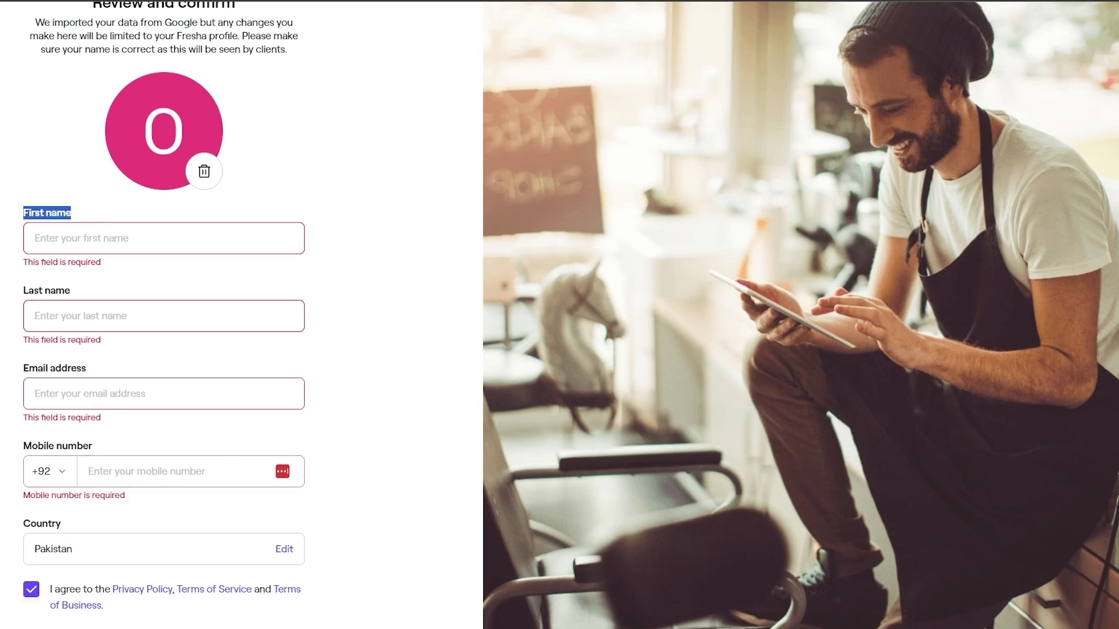
{"action": "scroll", "coordinate": [326, 513], "scroll_direction": "down", "scroll_amount": 1}
{"action": "scroll", "coordinate": [291, 527], "scroll_direction": "up", "scroll_amount": 2}
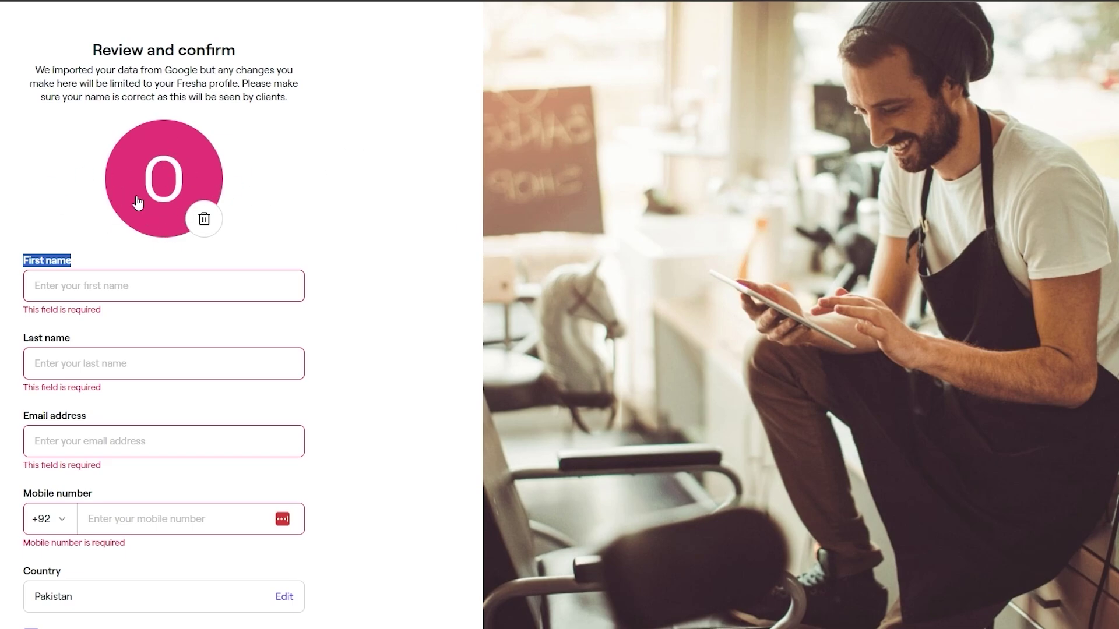
{"action": "left_click", "coordinate": [76, 285]}
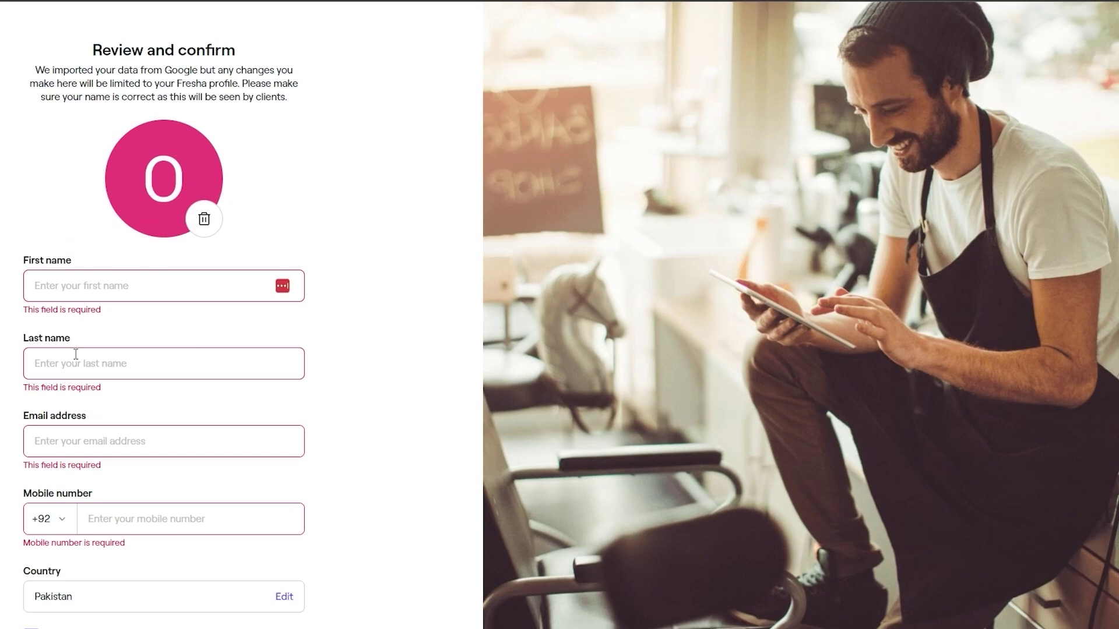
{"action": "scroll", "coordinate": [77, 265], "scroll_direction": "down", "scroll_amount": 2}
{"action": "scroll", "coordinate": [75, 298], "scroll_direction": "up", "scroll_amount": 2}
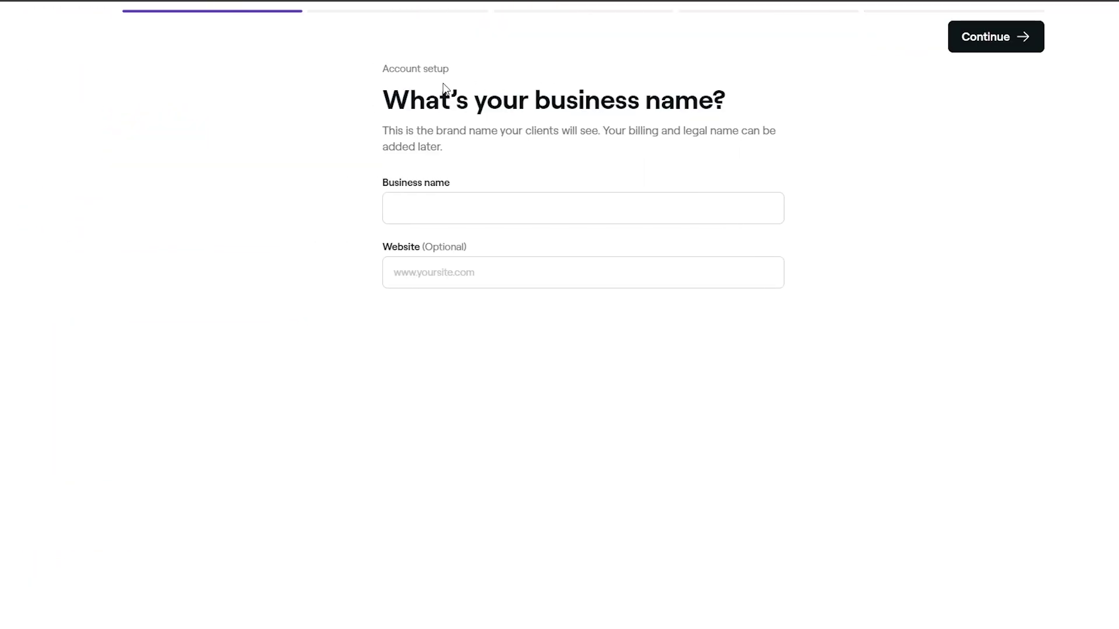
Highlight the business name question and optional Website label, then select the Business name field
{"action": "left_click_drag", "start_coordinate": [382, 88], "coordinate": [785, 94]}
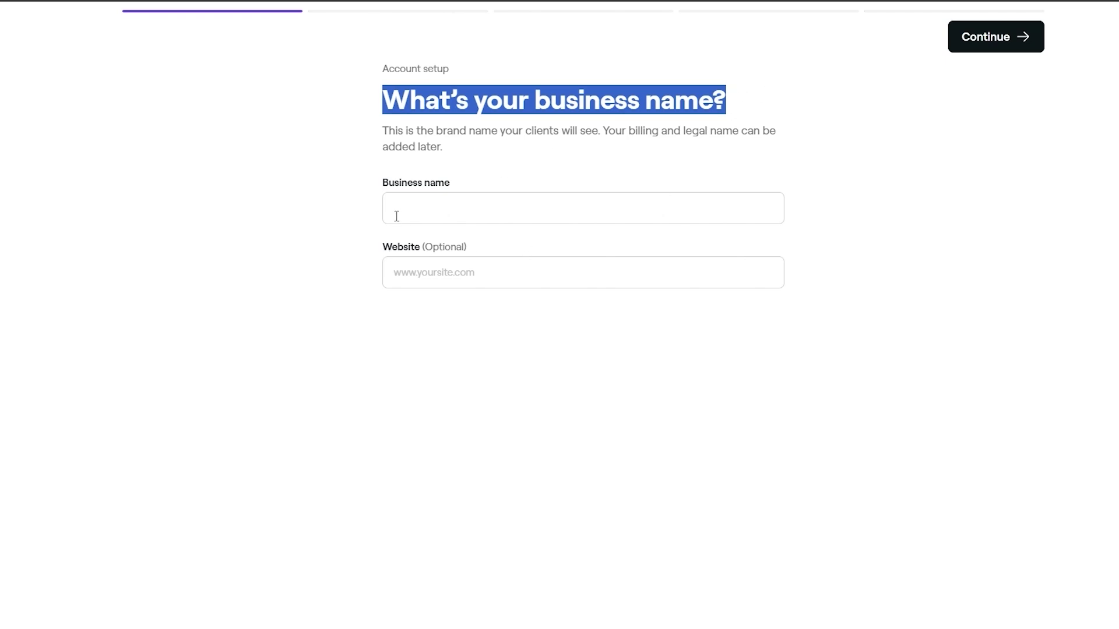
{"action": "left_click_drag", "start_coordinate": [380, 247], "coordinate": [466, 249]}
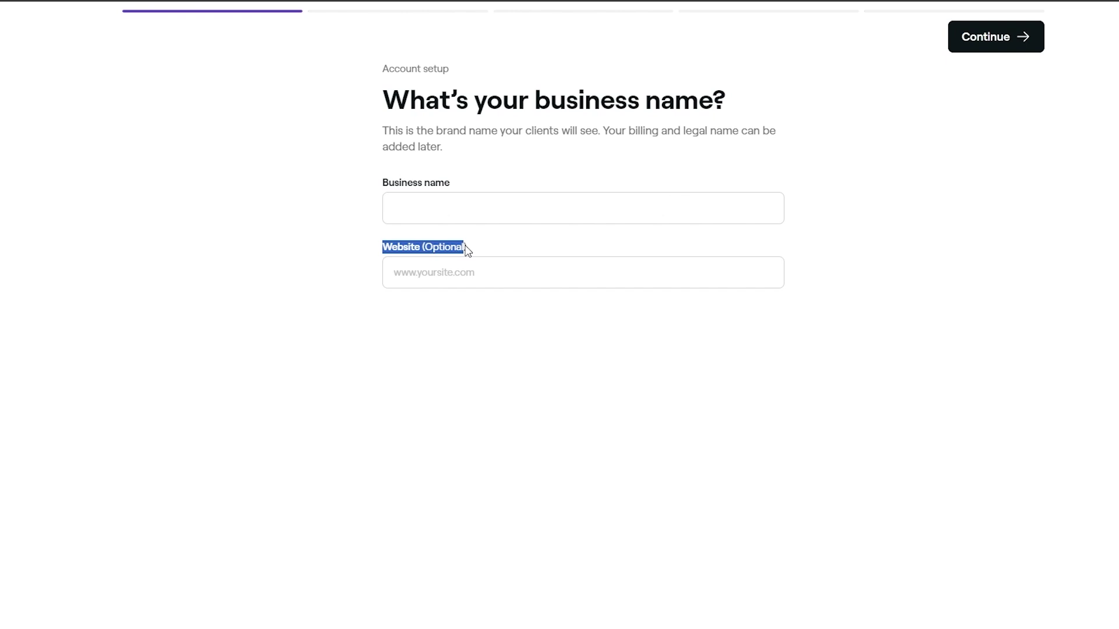
{"action": "left_click", "coordinate": [384, 206]}
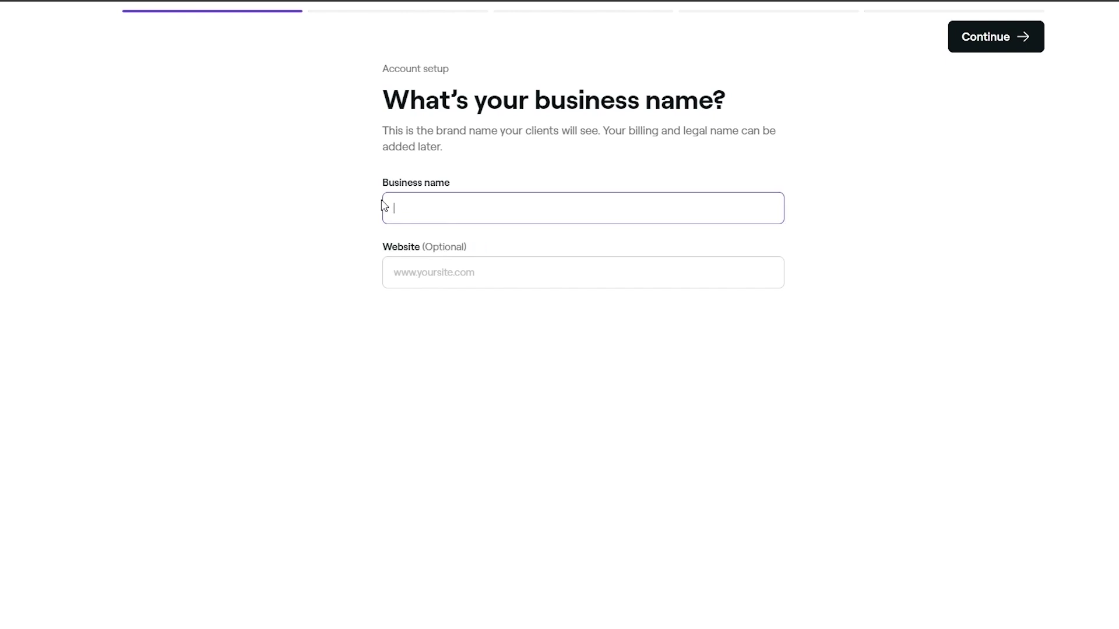
Enter 'Zen Barbers' as the business name and continue to the services question
{"action": "type", "text": "Zen Barbers"}
{"action": "left_click", "coordinate": [994, 39]}
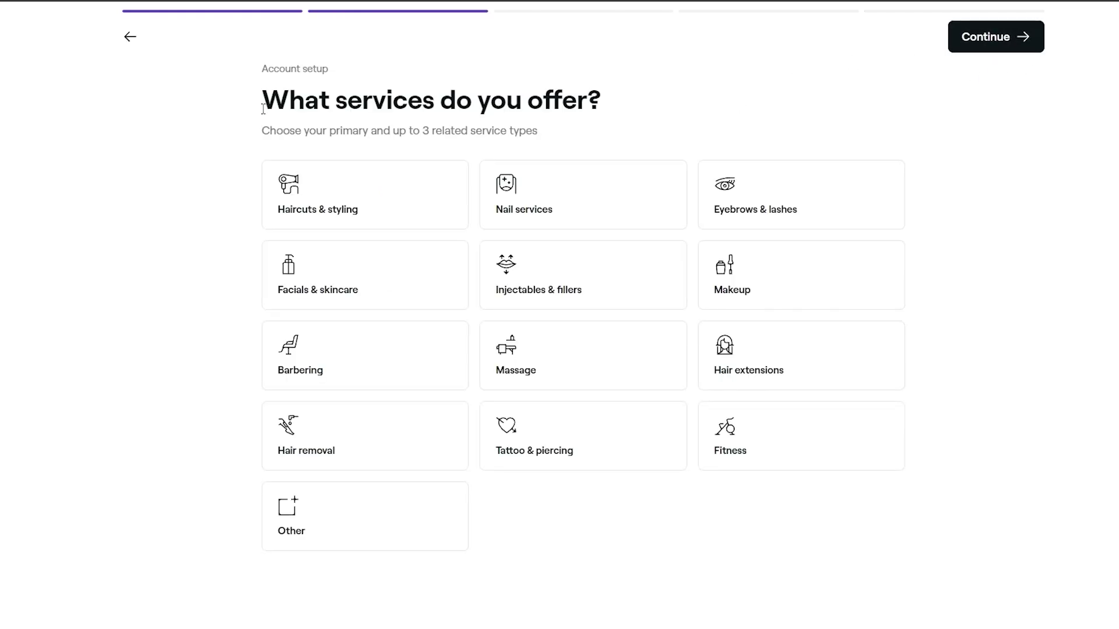
{"action": "left_click_drag", "start_coordinate": [262, 109], "coordinate": [670, 99]}
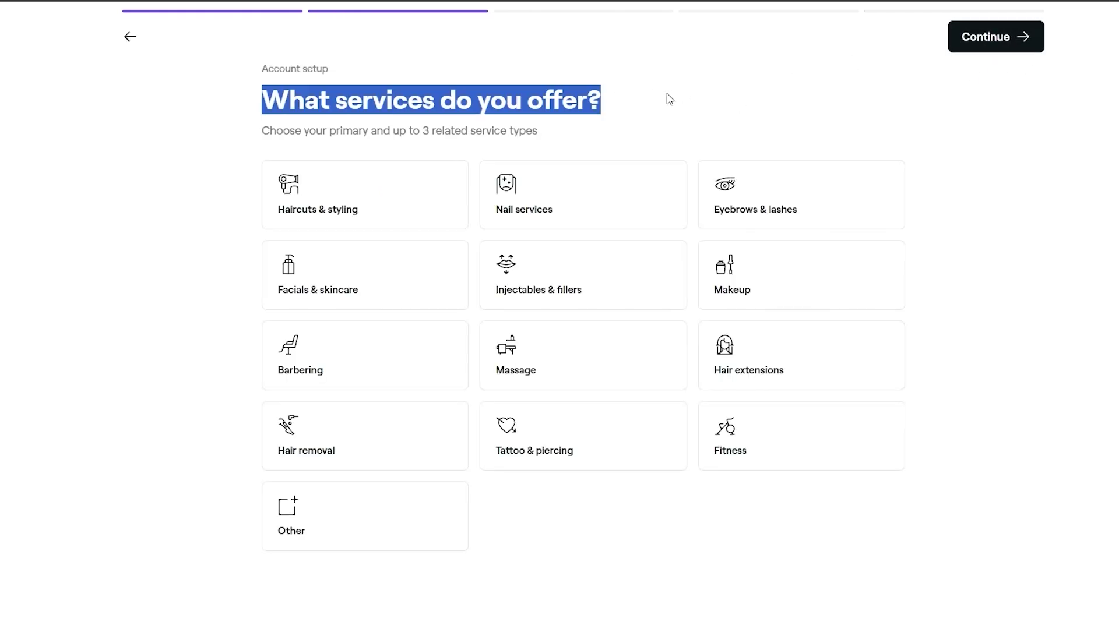
{"action": "left_click", "coordinate": [150, 369]}
Pick Barbering as primary plus Massage, Haircuts & styling and Facials & skincare, and submit
{"action": "left_click", "coordinate": [431, 379]}
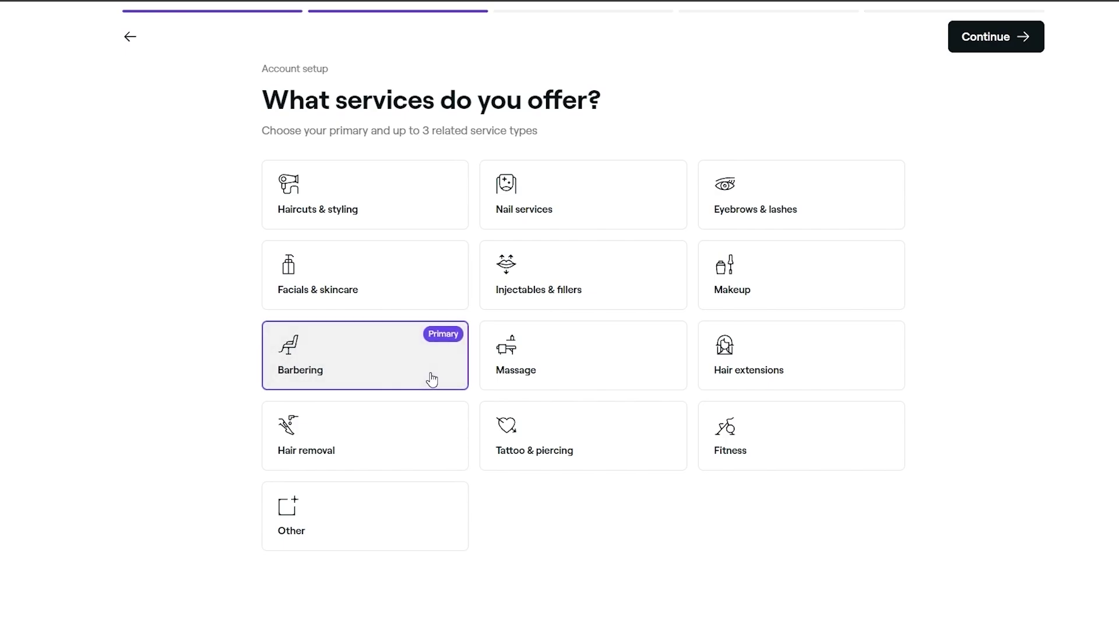
{"action": "left_click", "coordinate": [543, 364]}
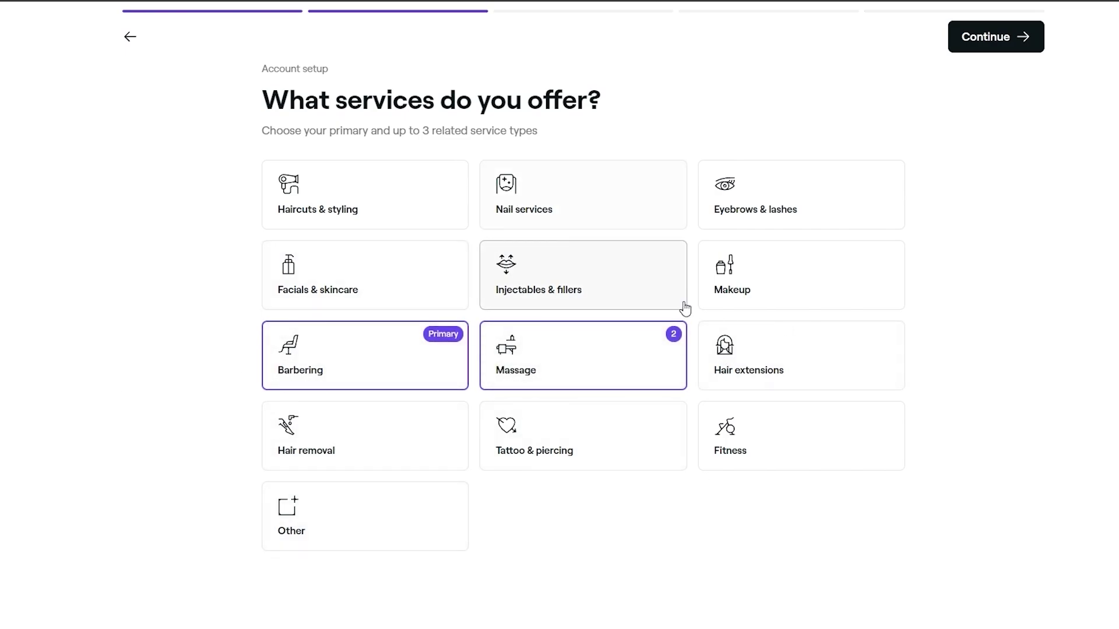
{"action": "left_click", "coordinate": [292, 213]}
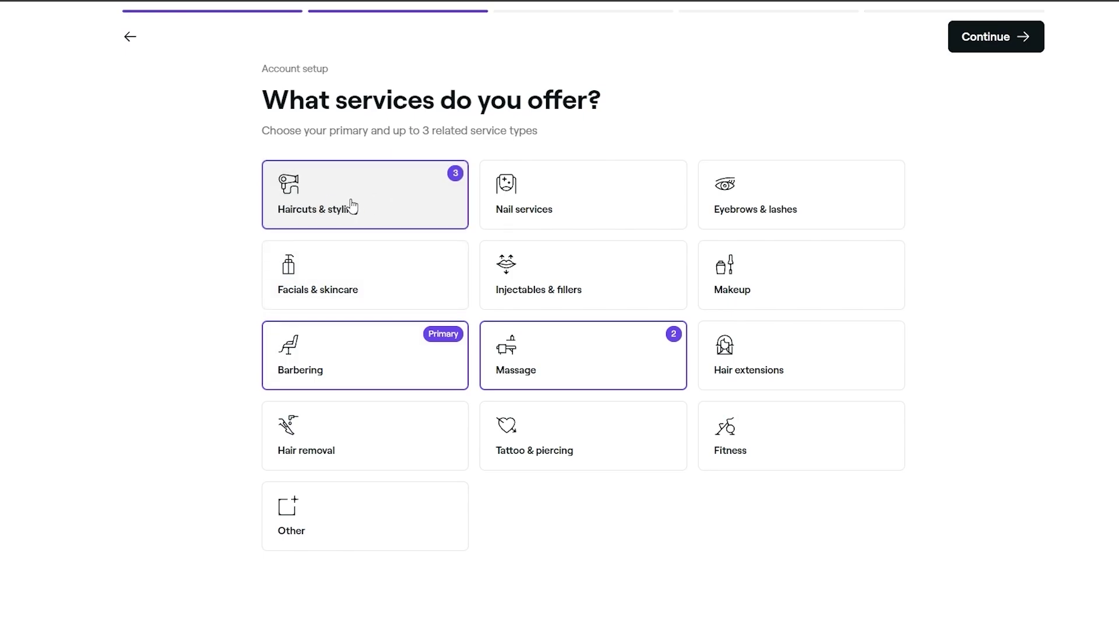
{"action": "left_click", "coordinate": [331, 297]}
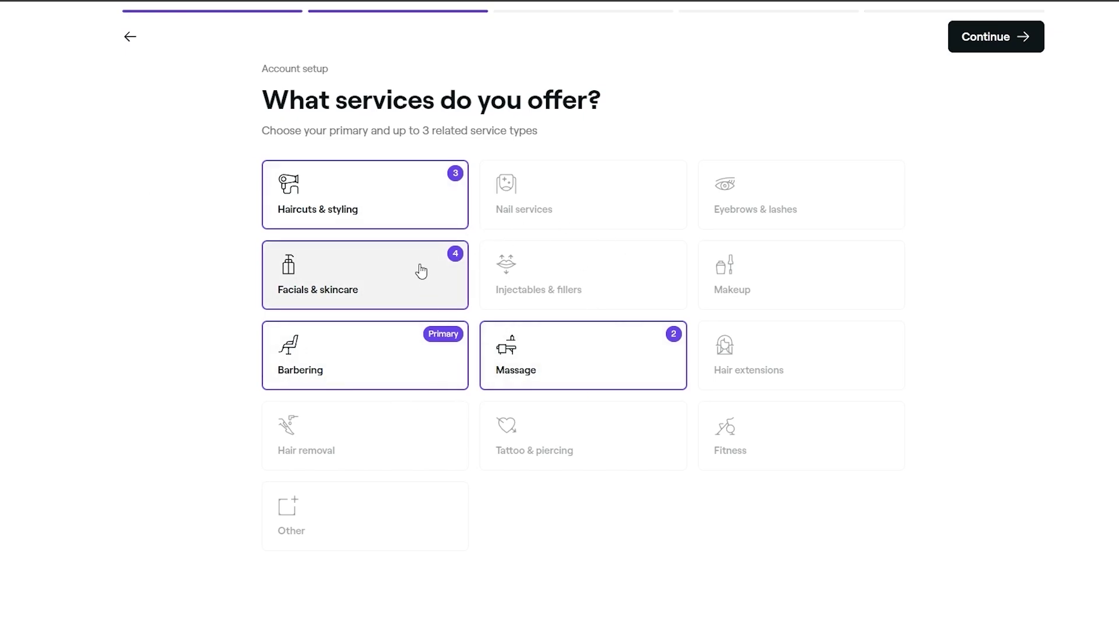
{"action": "left_click", "coordinate": [1028, 47]}
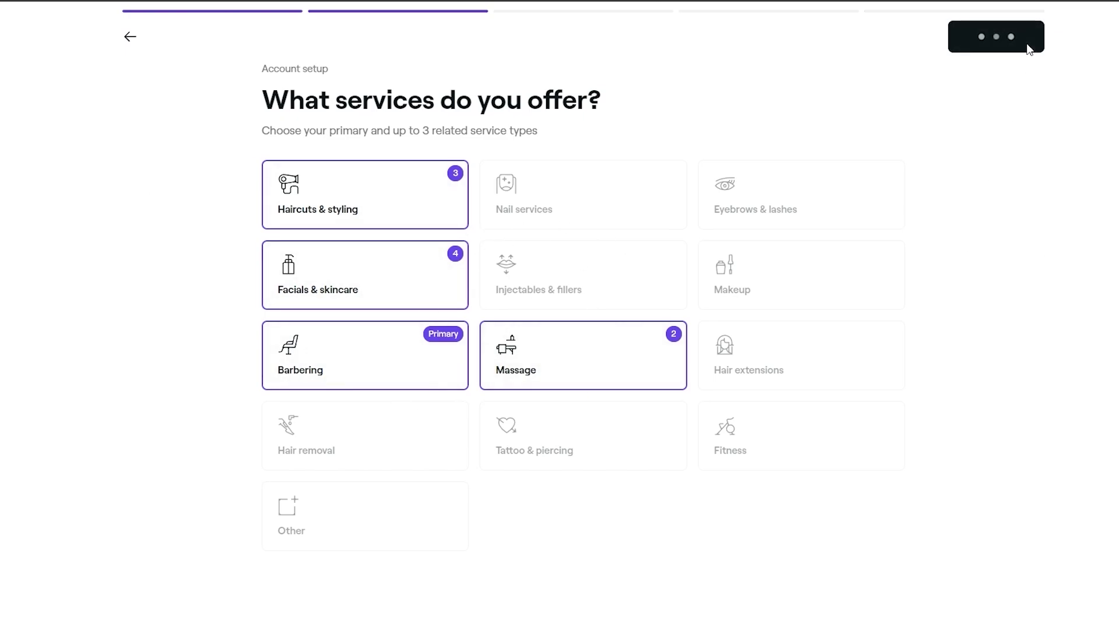
Set the team size to 2-5 people and continue
{"action": "left_click_drag", "start_coordinate": [387, 106], "coordinate": [776, 100]}
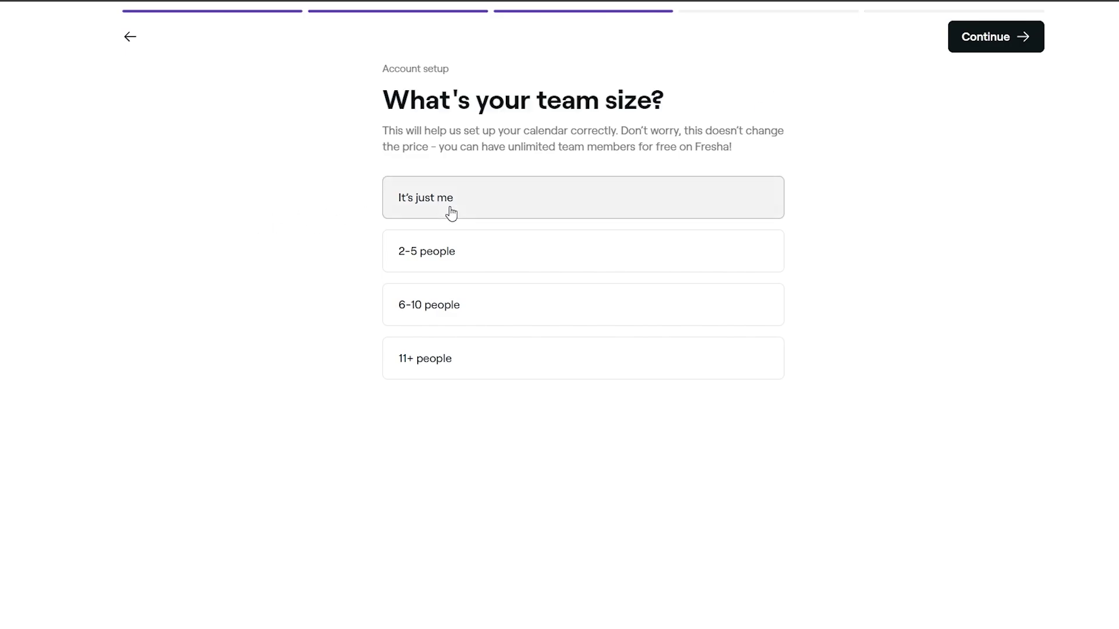
{"action": "left_click", "coordinate": [447, 261]}
{"action": "left_click_drag", "start_coordinate": [418, 414], "coordinate": [749, 430]}
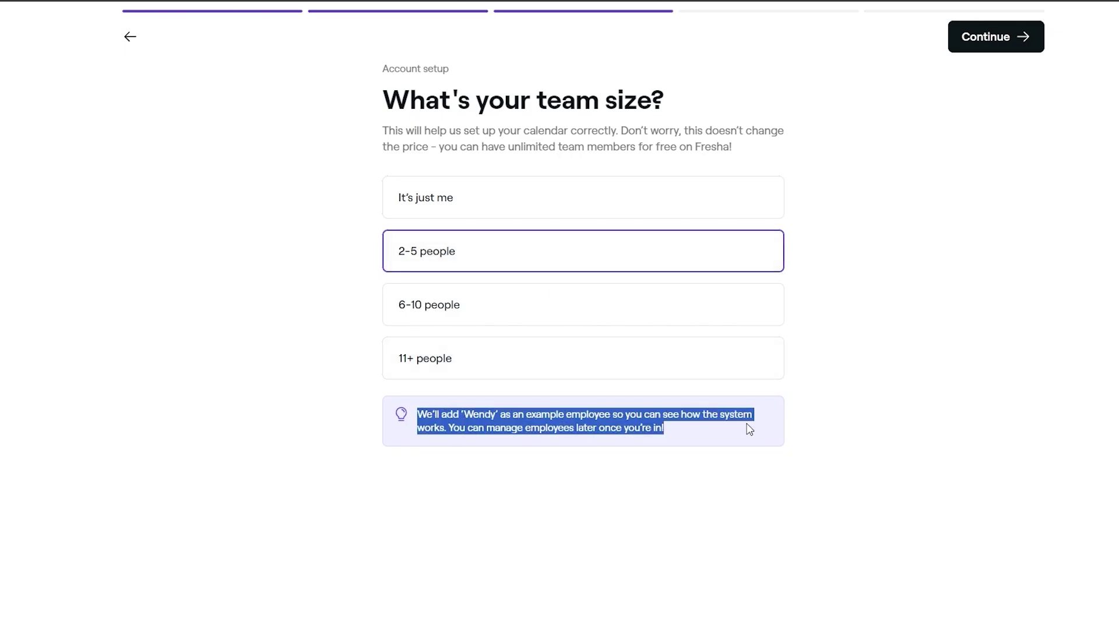
{"action": "left_click", "coordinate": [1002, 41]}
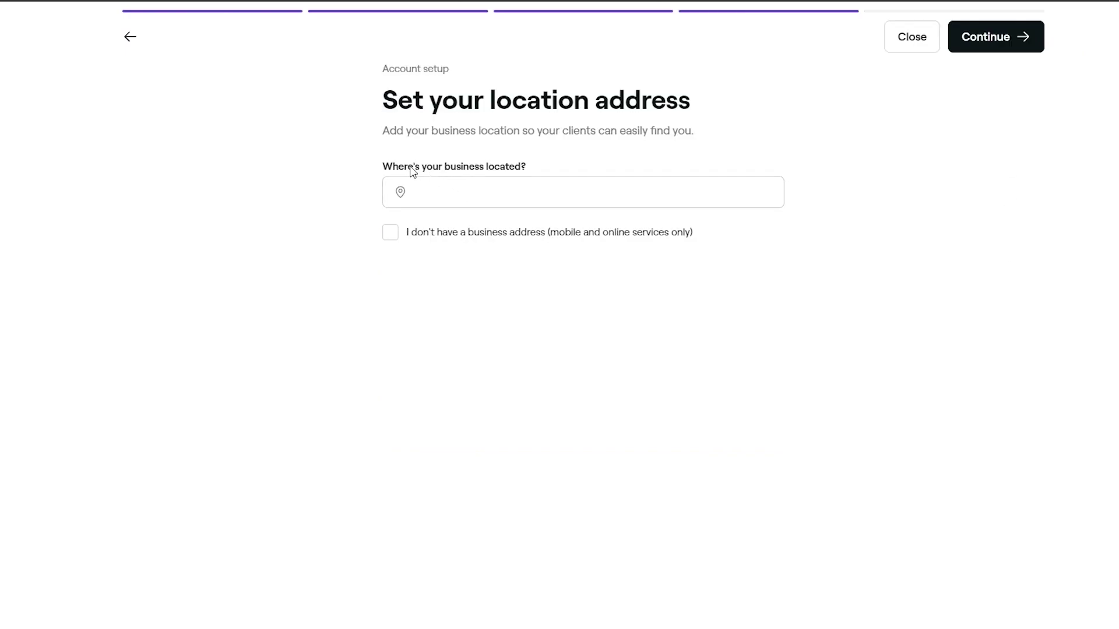
Mark the business as having no address and continue
{"action": "left_click_drag", "start_coordinate": [399, 167], "coordinate": [557, 169]}
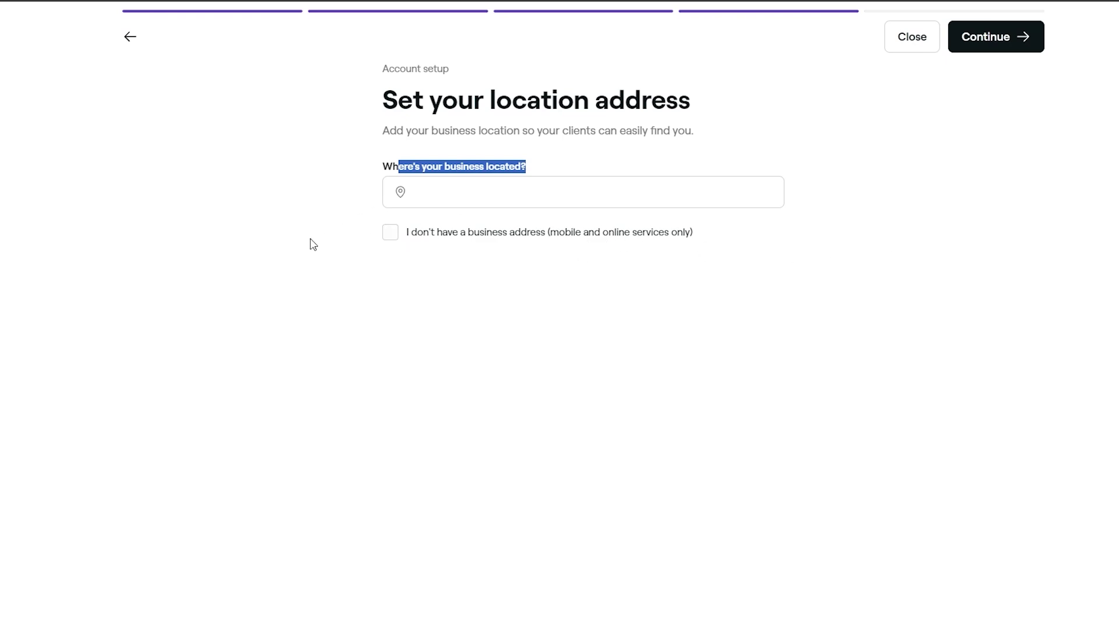
{"action": "left_click", "coordinate": [391, 233]}
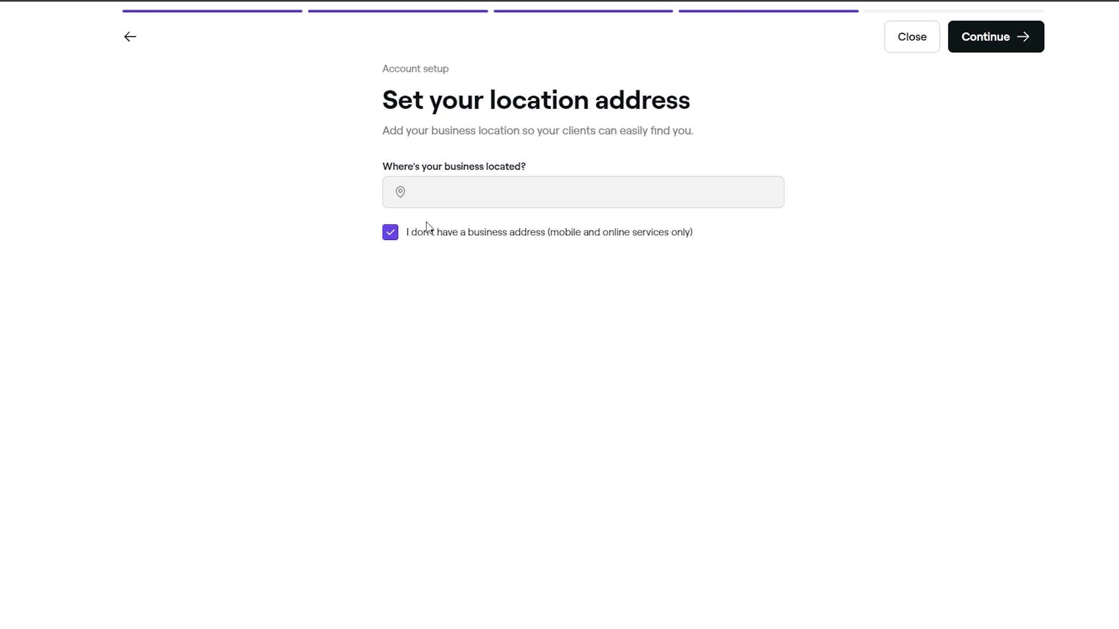
{"action": "left_click", "coordinate": [1002, 35]}
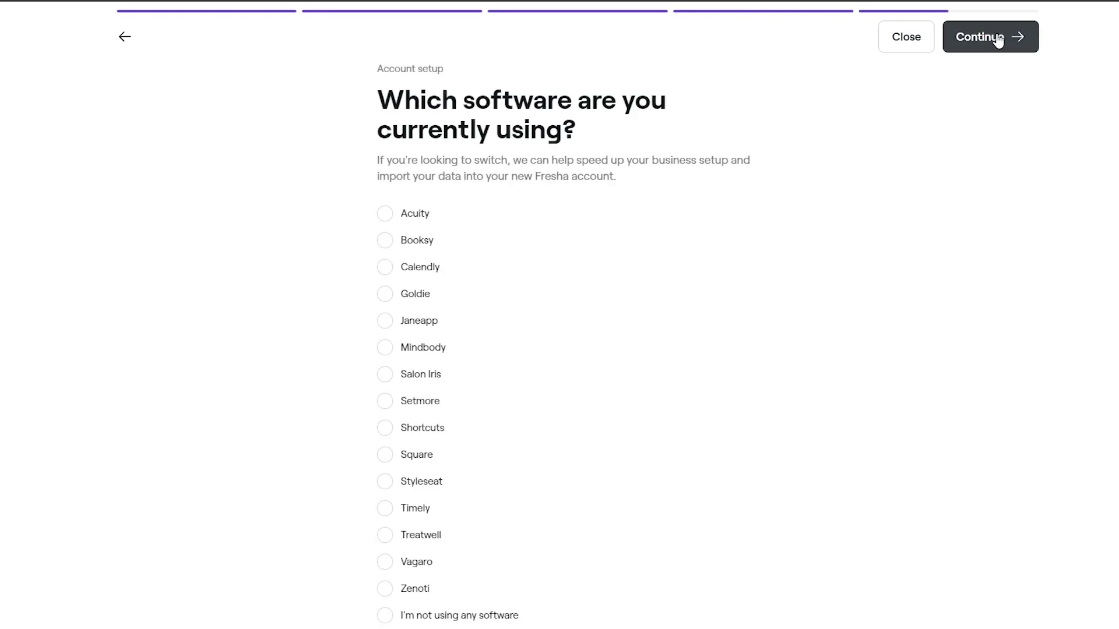
Answer that no other software is currently used and continue
{"action": "left_click_drag", "start_coordinate": [405, 102], "coordinate": [624, 101]}
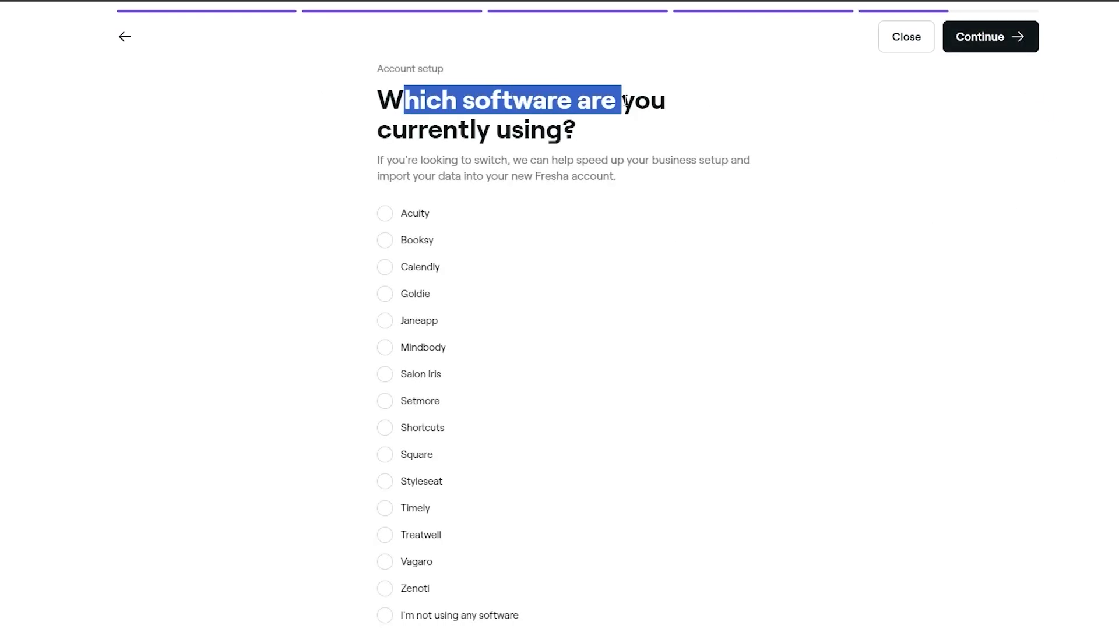
{"action": "scroll", "coordinate": [400, 285], "scroll_direction": "down", "scroll_amount": 2}
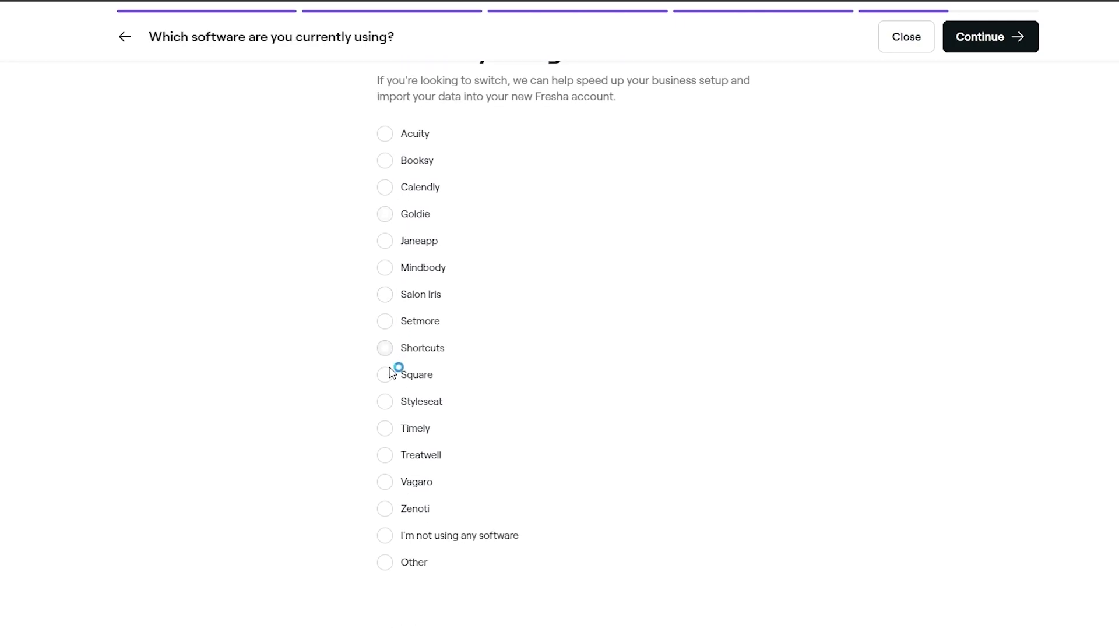
{"action": "scroll", "coordinate": [375, 572], "scroll_direction": "up", "scroll_amount": 2}
{"action": "scroll", "coordinate": [381, 569], "scroll_direction": "down", "scroll_amount": 2}
{"action": "left_click", "coordinate": [385, 540]}
{"action": "left_click", "coordinate": [974, 39]}
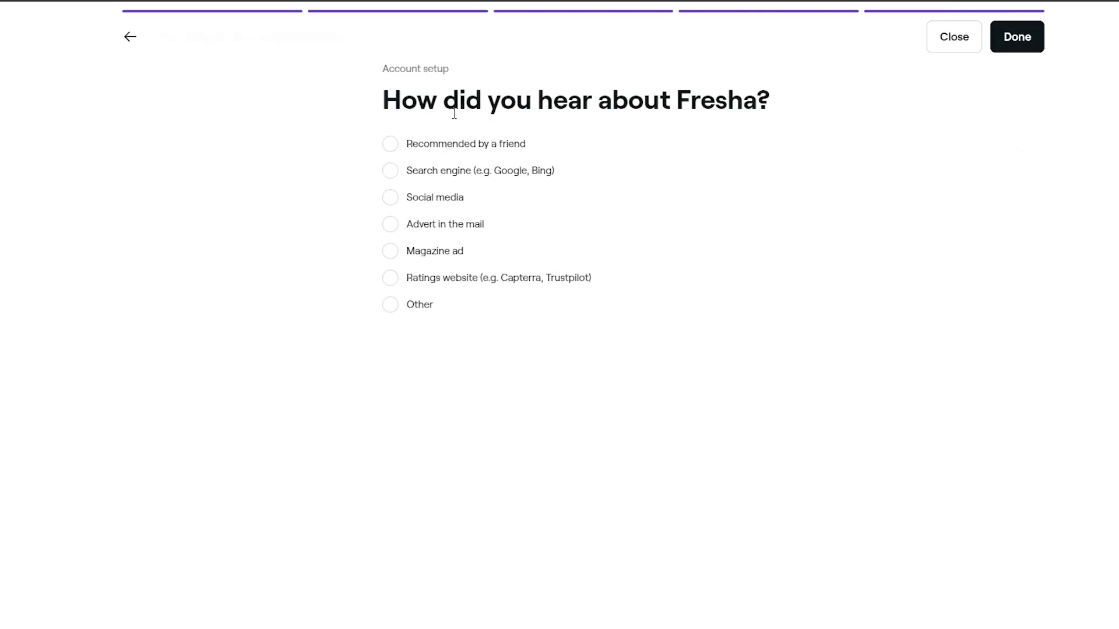
Choose Social media as how Fresha was found and finish the setup
{"action": "left_click", "coordinate": [389, 144]}
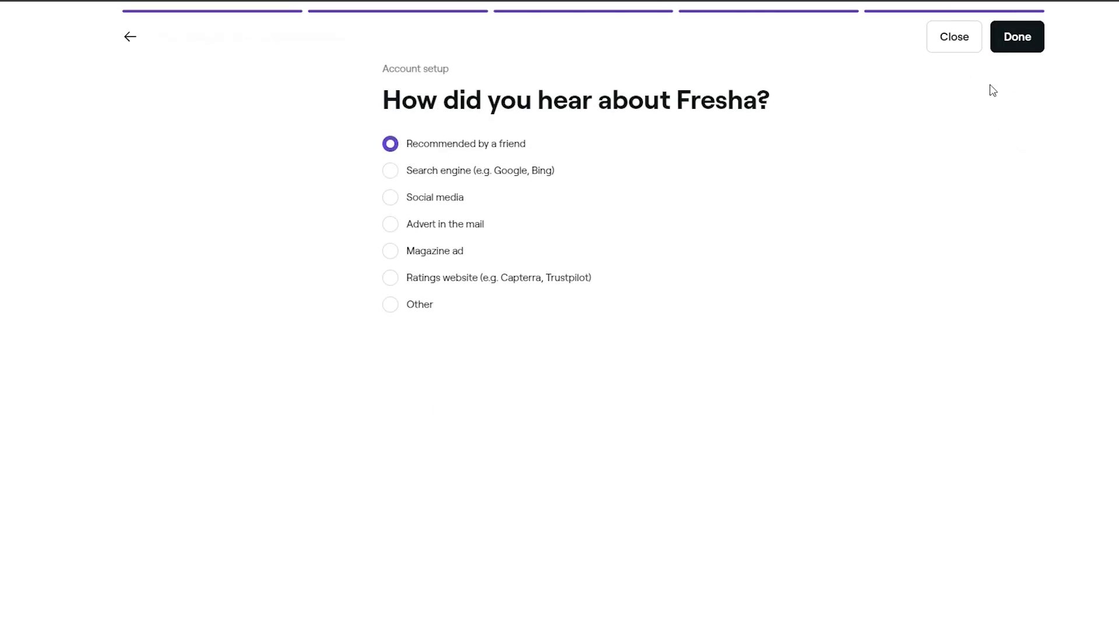
{"action": "left_click", "coordinate": [401, 200]}
{"action": "left_click", "coordinate": [1014, 44]}
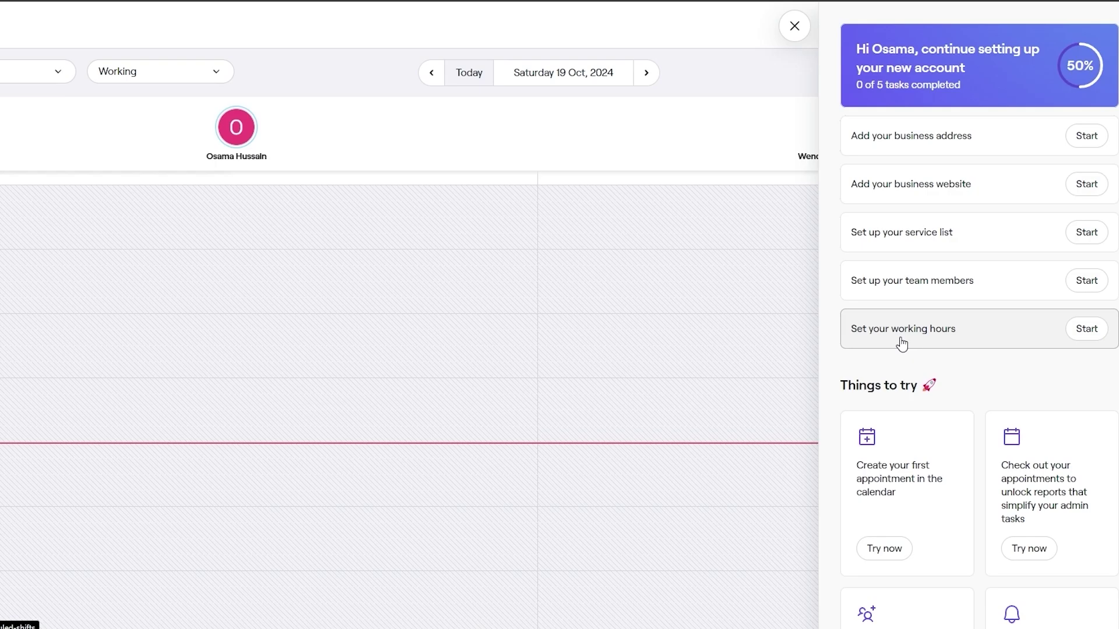
Scroll through the setup checklist panel and highlight the 'thank you' messages wording
{"action": "scroll", "coordinate": [902, 344], "scroll_direction": "down", "scroll_amount": 2}
{"action": "scroll", "coordinate": [889, 292], "scroll_direction": "down", "scroll_amount": 2}
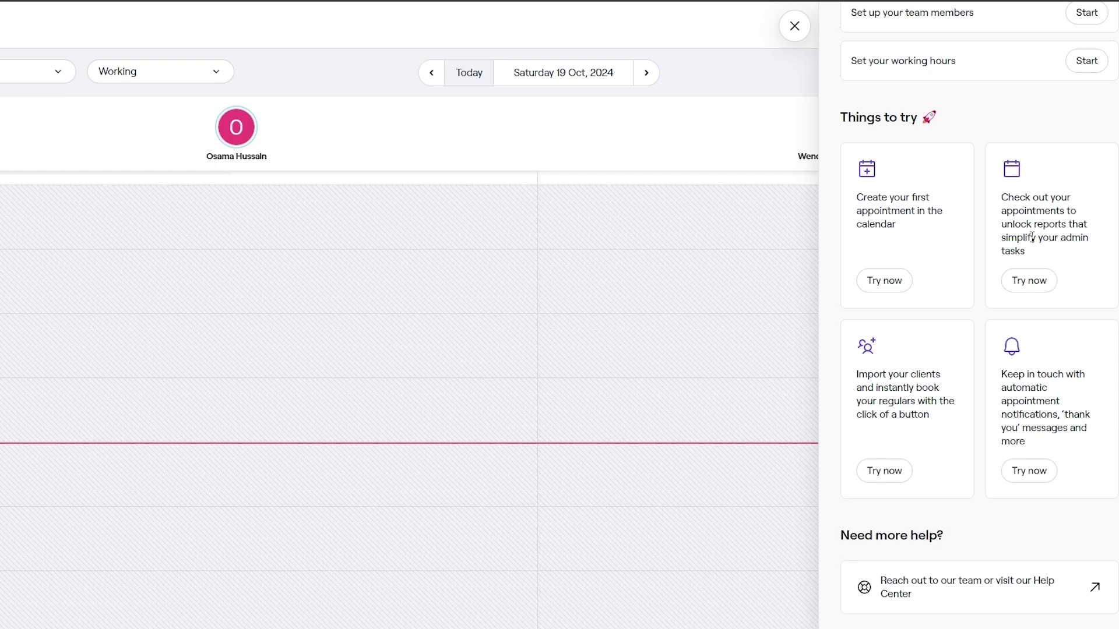
{"action": "scroll", "coordinate": [1020, 253], "scroll_direction": "down", "scroll_amount": 1}
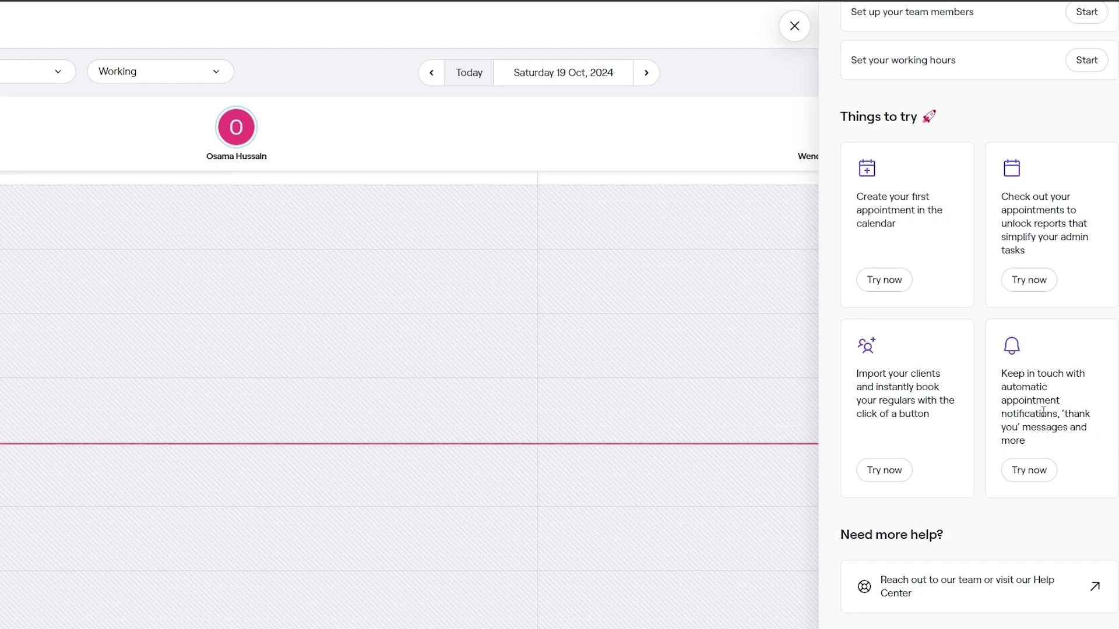
{"action": "left_click_drag", "start_coordinate": [1054, 418], "coordinate": [1027, 424]}
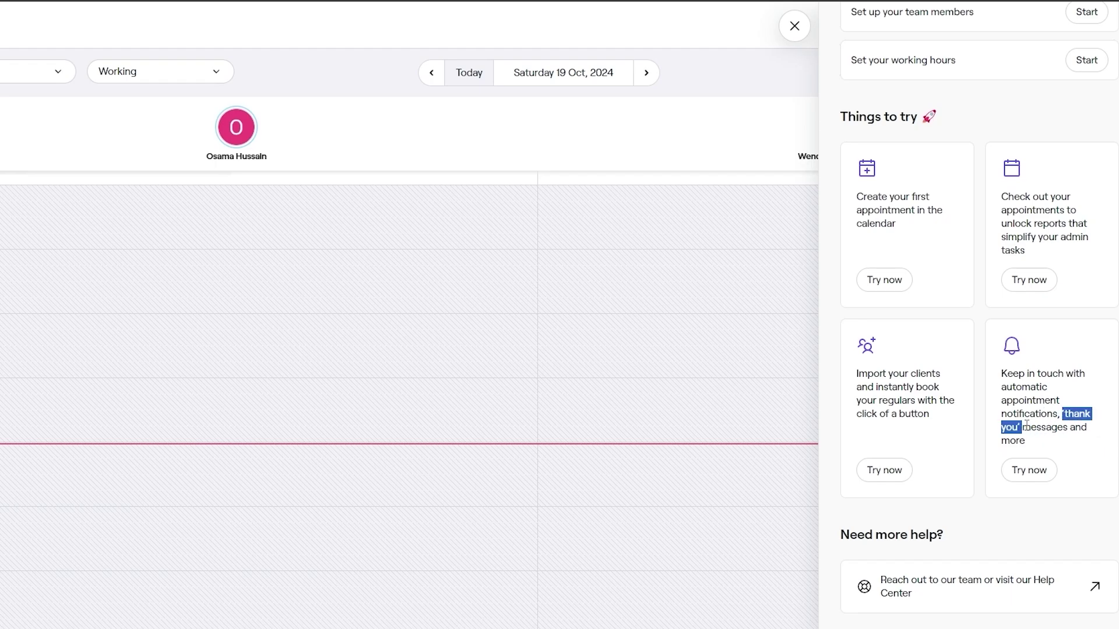
{"action": "left_click", "coordinate": [1065, 433]}
{"action": "scroll", "coordinate": [1060, 429], "scroll_direction": "up", "scroll_amount": 5}
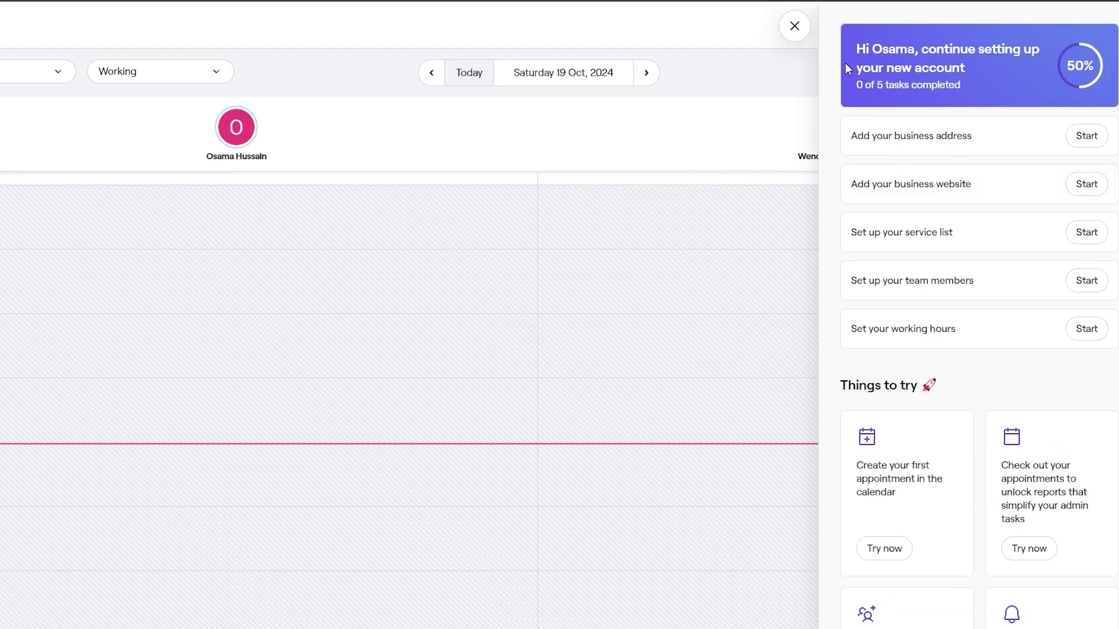
Close the setup checklist, then open and dismiss the demo team member's options menu several times
{"action": "left_click", "coordinate": [786, 33]}
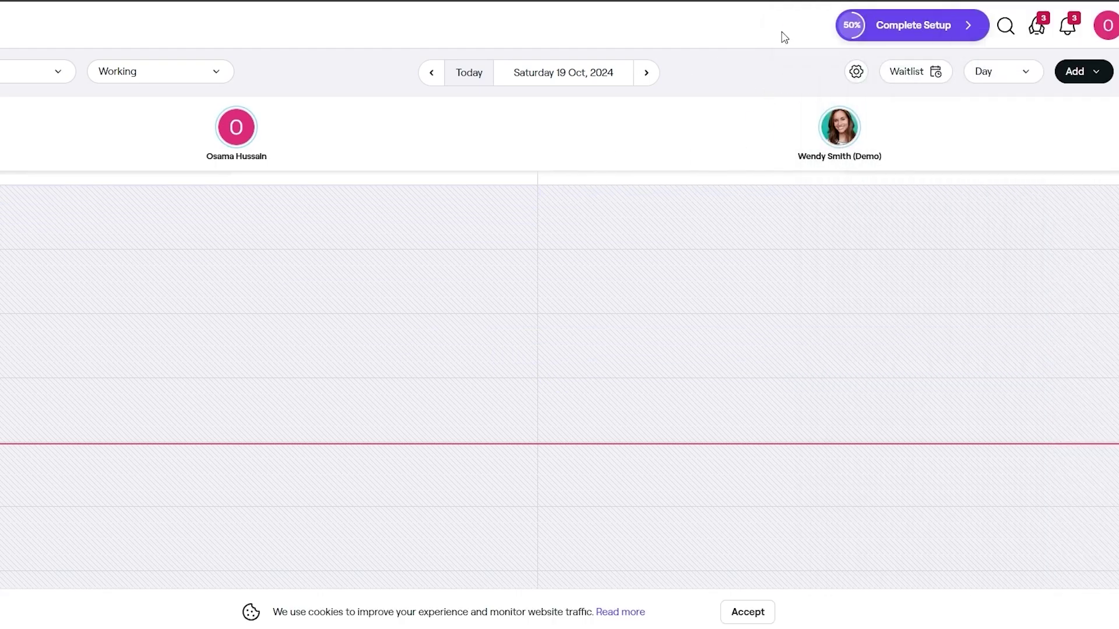
{"action": "left_click", "coordinate": [869, 161]}
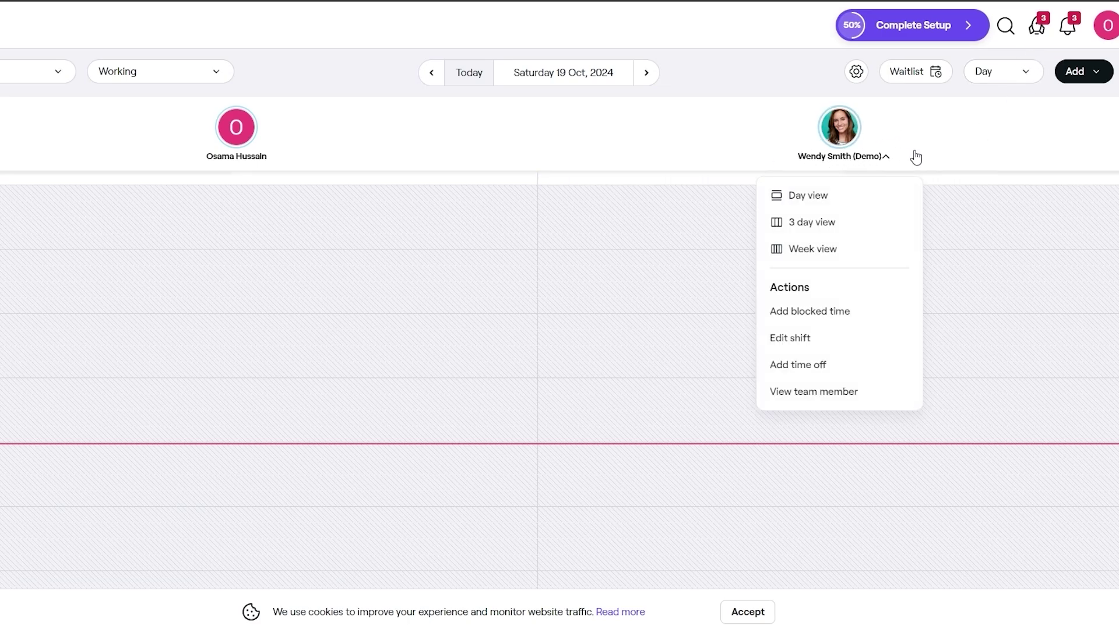
{"action": "left_click", "coordinate": [995, 149]}
{"action": "left_click", "coordinate": [882, 156]}
{"action": "left_click", "coordinate": [690, 141]}
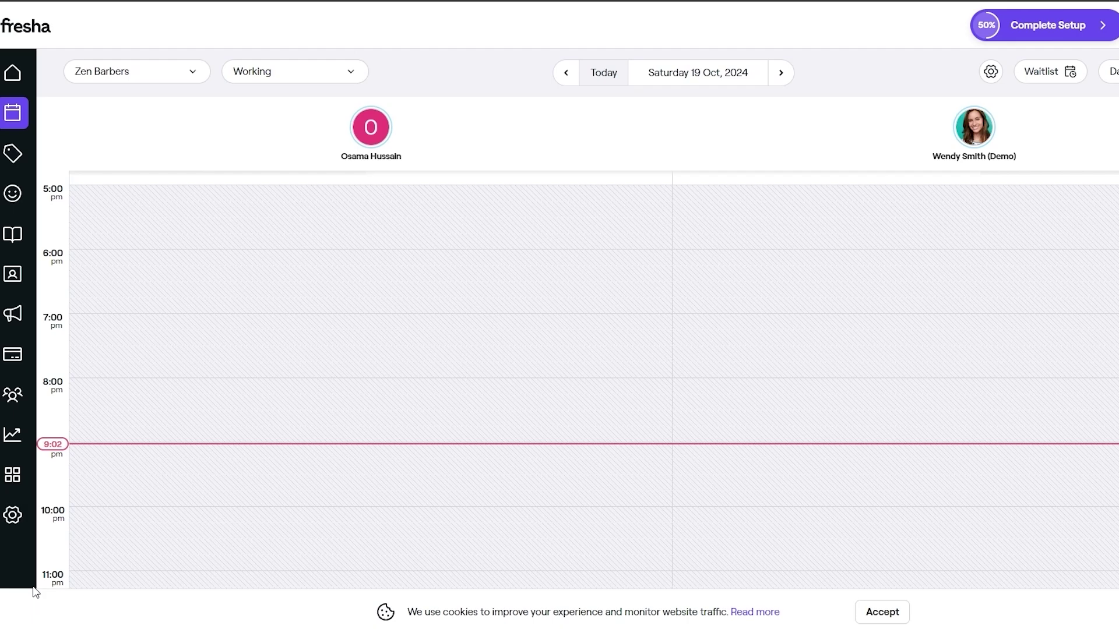
{"action": "left_click", "coordinate": [994, 148]}
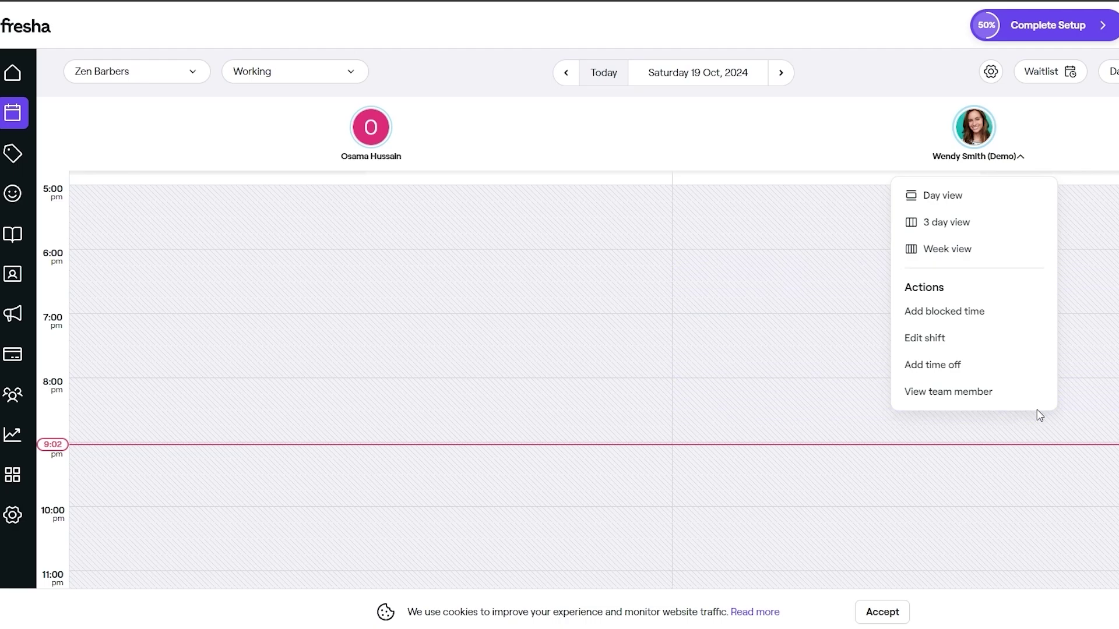
{"action": "left_click", "coordinate": [1086, 160]}
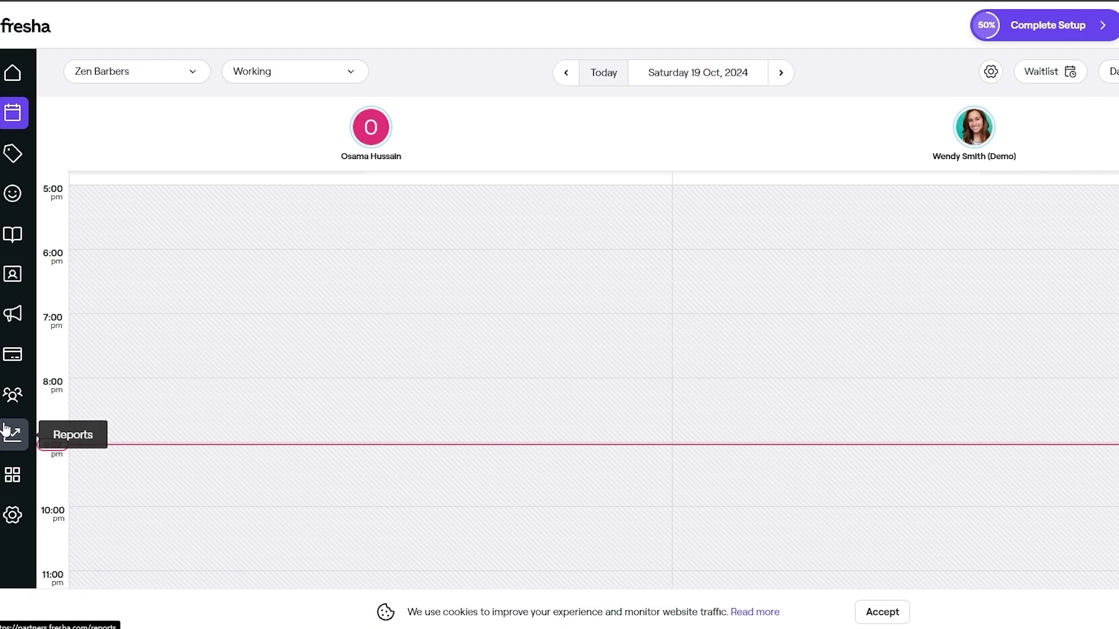
Open Add-ons and highlight the Integrations heading, Google Reserve, Facebook/Instagram and Meta Pixel Ads text
{"action": "left_click", "coordinate": [12, 475]}
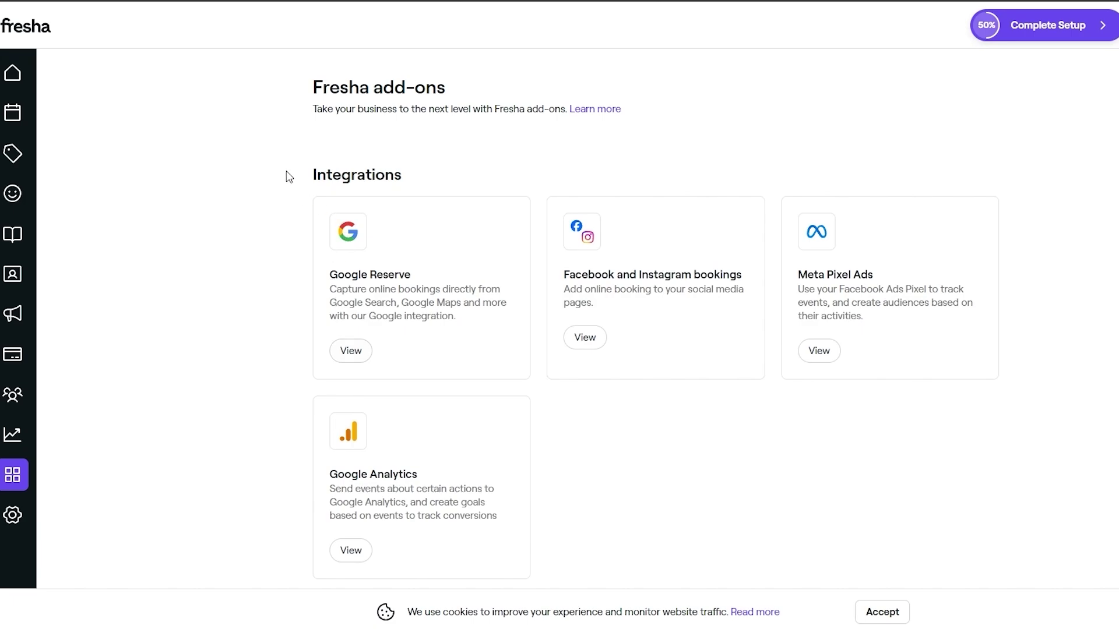
{"action": "left_click_drag", "start_coordinate": [307, 183], "coordinate": [409, 186]}
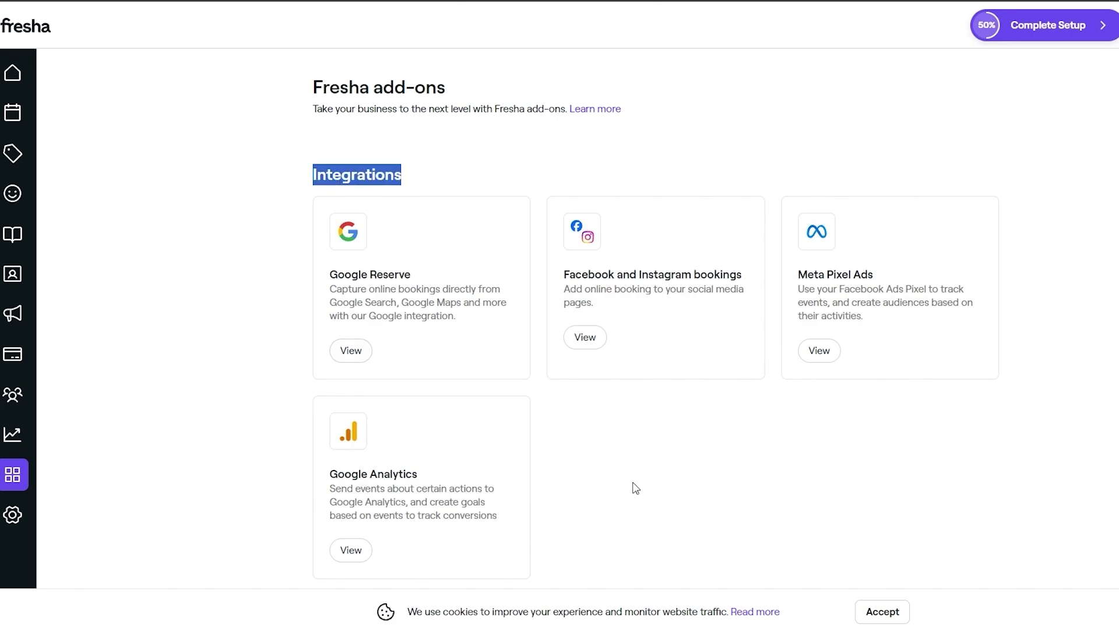
{"action": "left_click", "coordinate": [624, 430]}
{"action": "left_click_drag", "start_coordinate": [330, 290], "coordinate": [449, 317]}
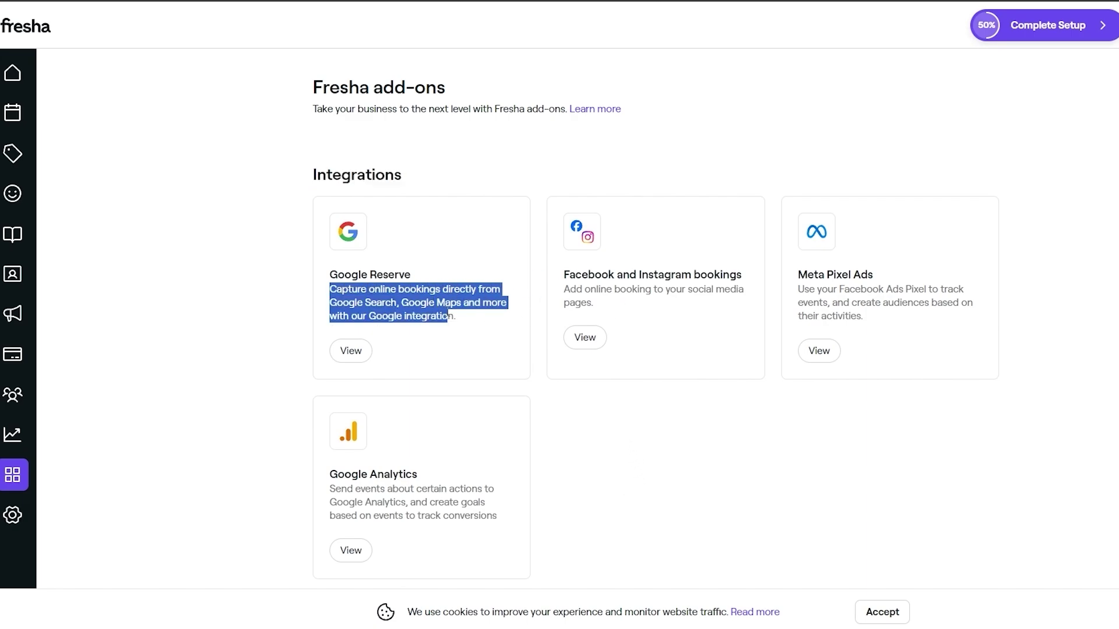
{"action": "left_click", "coordinate": [600, 473]}
{"action": "left_click_drag", "start_coordinate": [618, 274], "coordinate": [732, 274]}
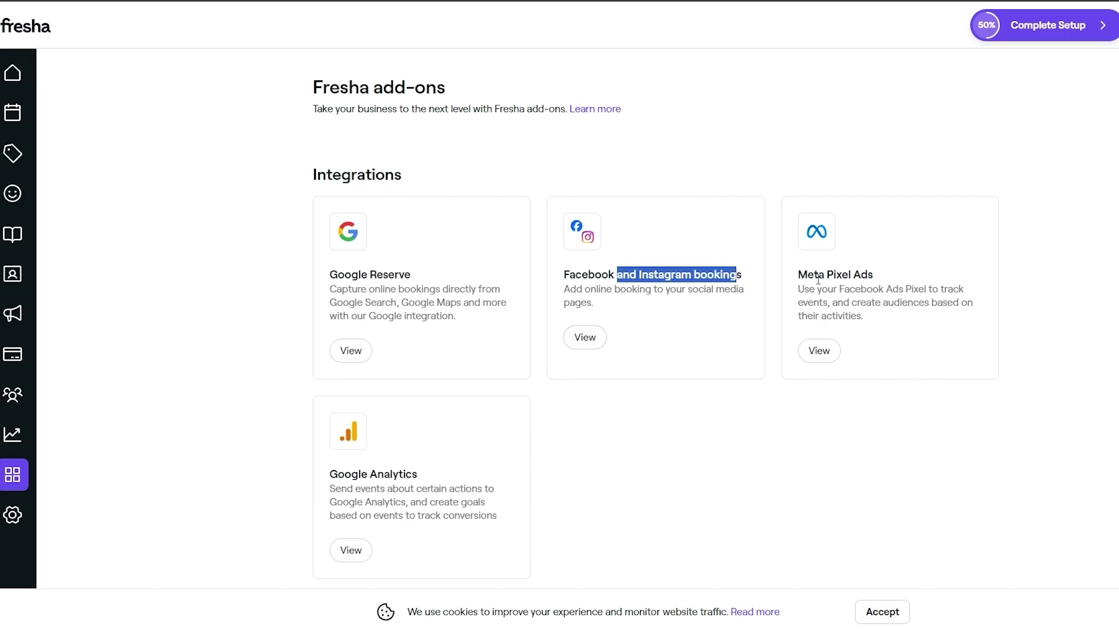
{"action": "left_click_drag", "start_coordinate": [814, 270], "coordinate": [844, 278]}
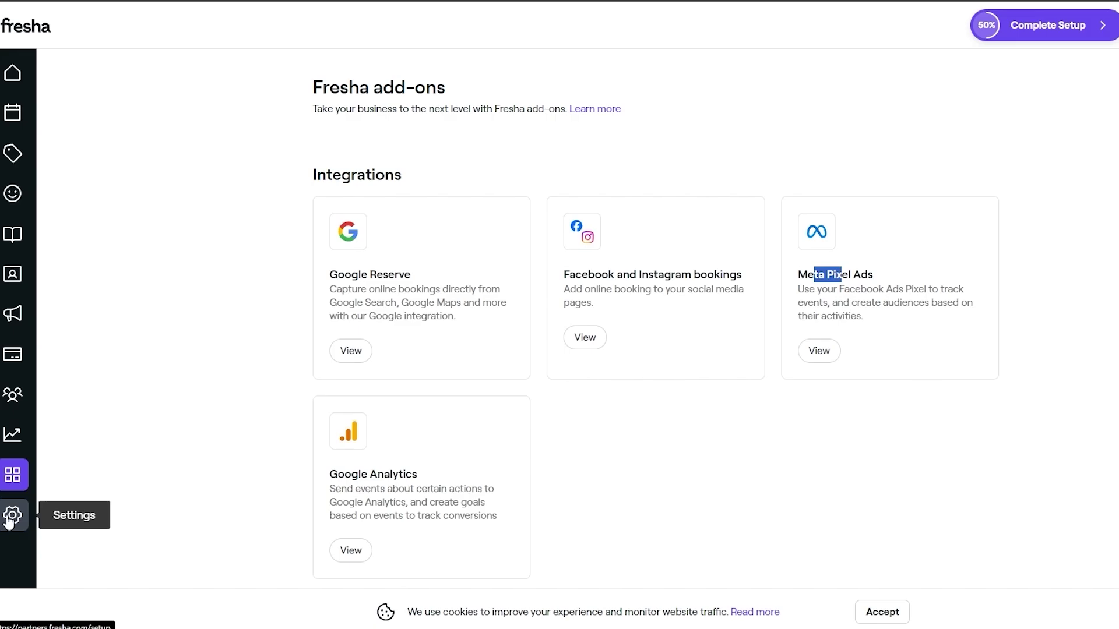
Return to the home dashboard and scroll through its contents
{"action": "left_click", "coordinate": [12, 77]}
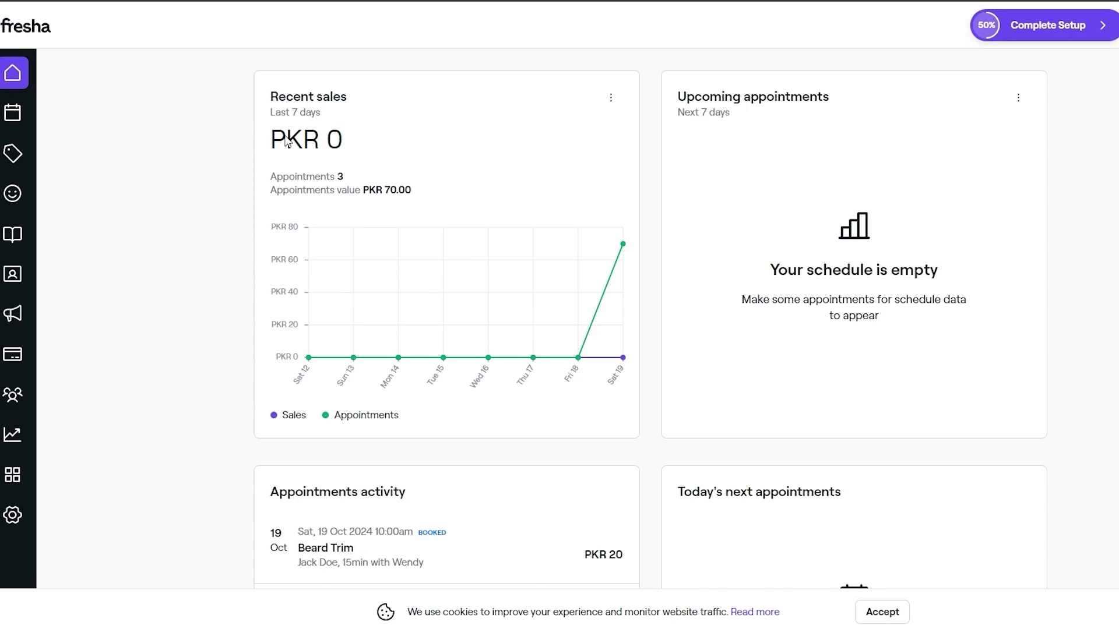
{"action": "scroll", "coordinate": [901, 191], "scroll_direction": "down", "scroll_amount": 5}
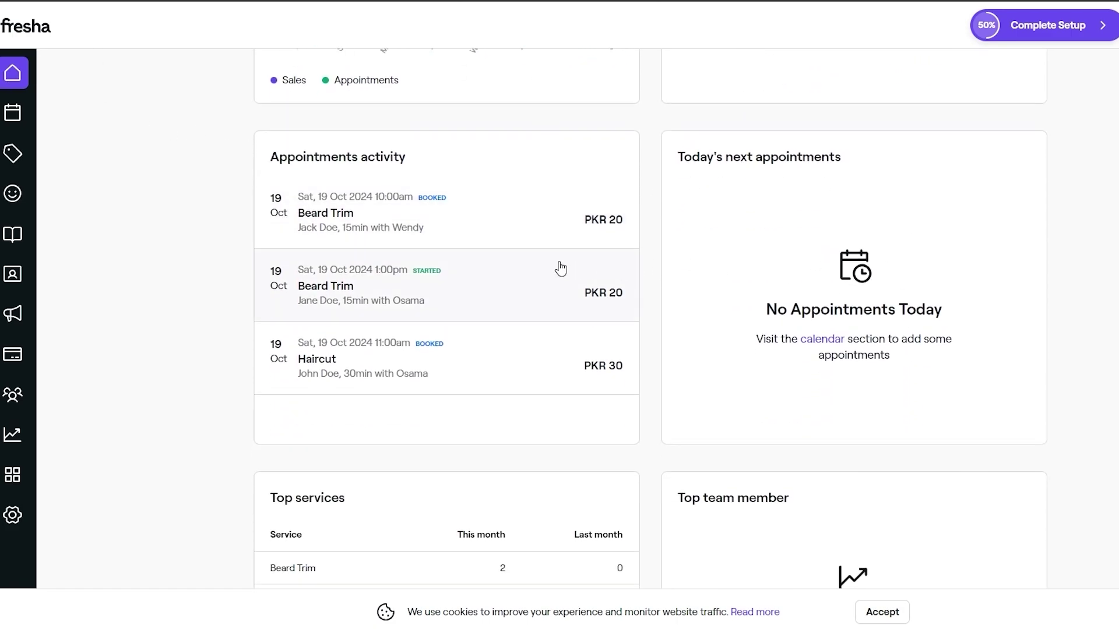
{"action": "scroll", "coordinate": [557, 267], "scroll_direction": "down", "scroll_amount": 2}
{"action": "scroll", "coordinate": [507, 227], "scroll_direction": "up", "scroll_amount": 1}
{"action": "scroll", "coordinate": [366, 278], "scroll_direction": "down", "scroll_amount": 2}
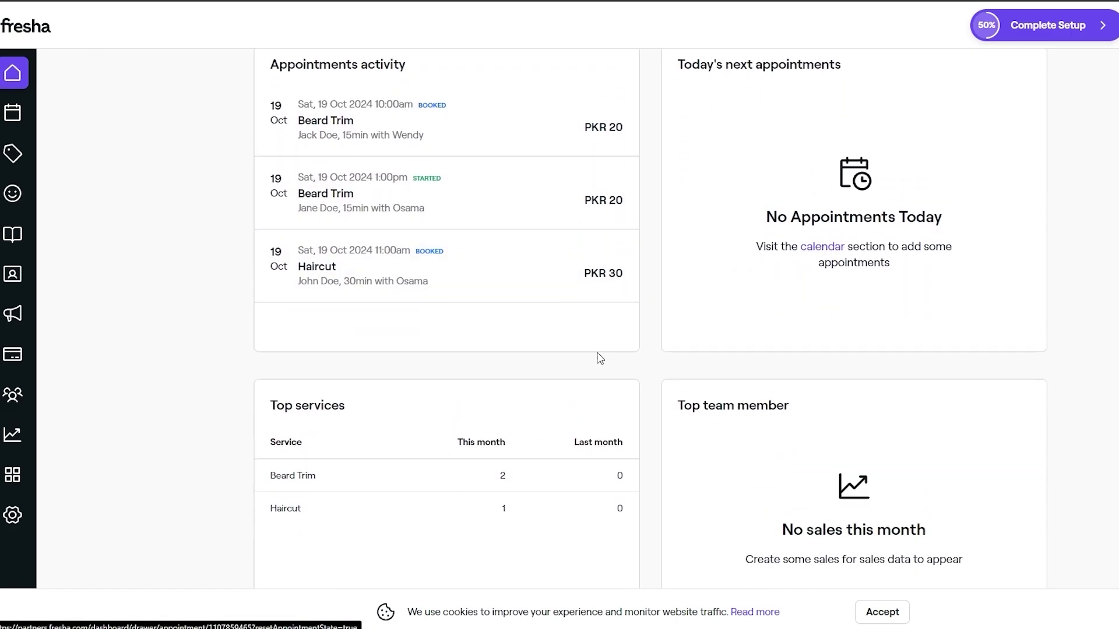
{"action": "scroll", "coordinate": [842, 437], "scroll_direction": "up", "scroll_amount": 7}
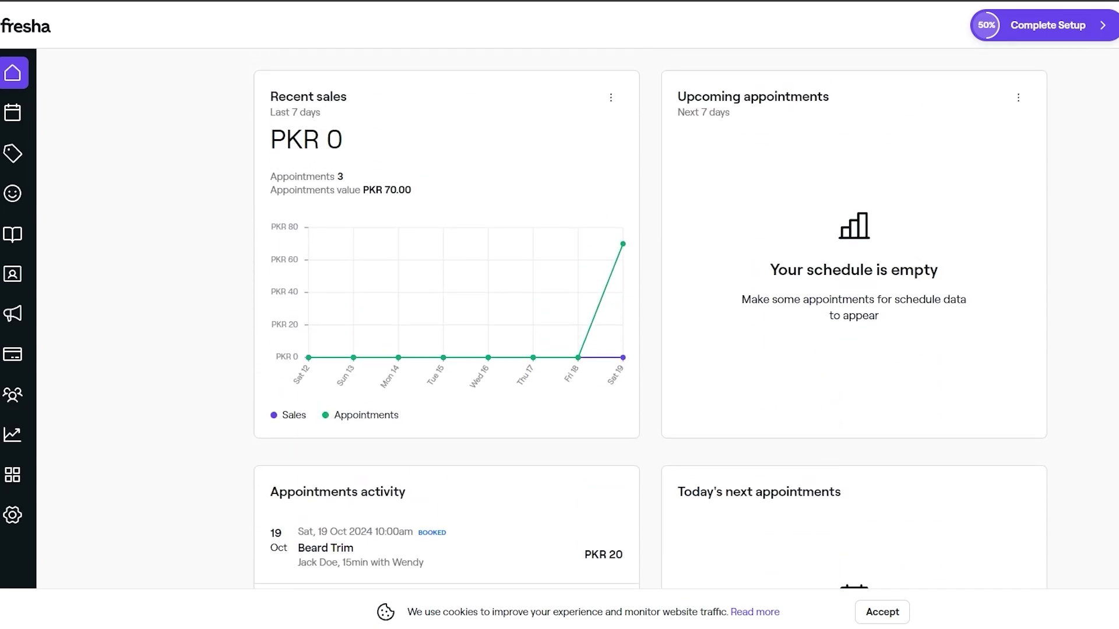
Glance at the News feed, close it, and show the appointment notifications list
{"action": "left_click", "coordinate": [1082, 26]}
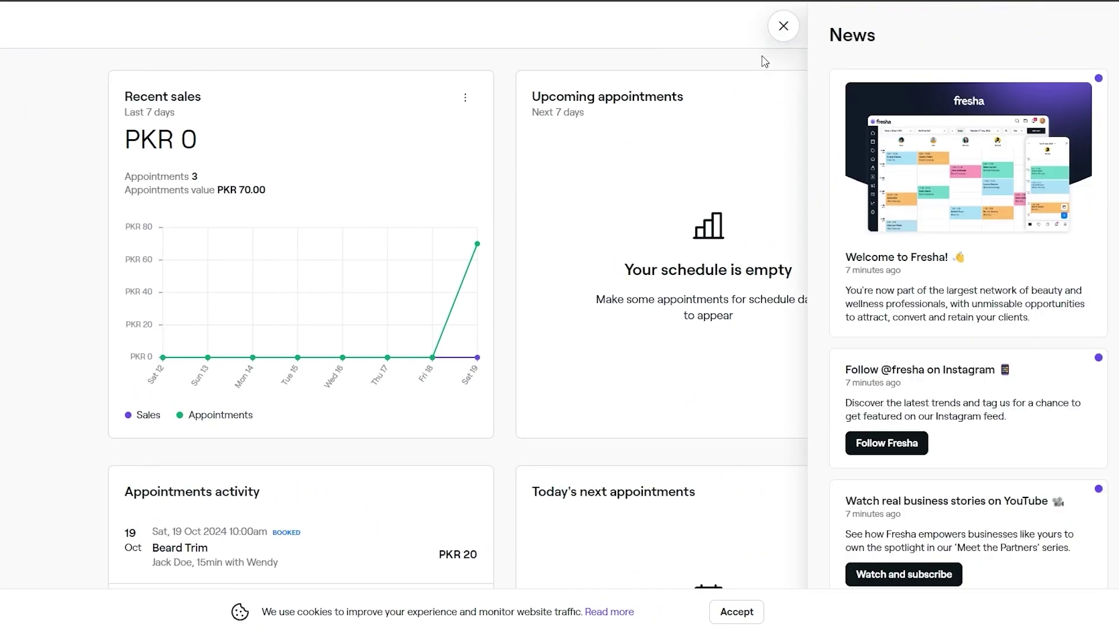
{"action": "left_click", "coordinate": [784, 25]}
{"action": "left_click", "coordinate": [1056, 26]}
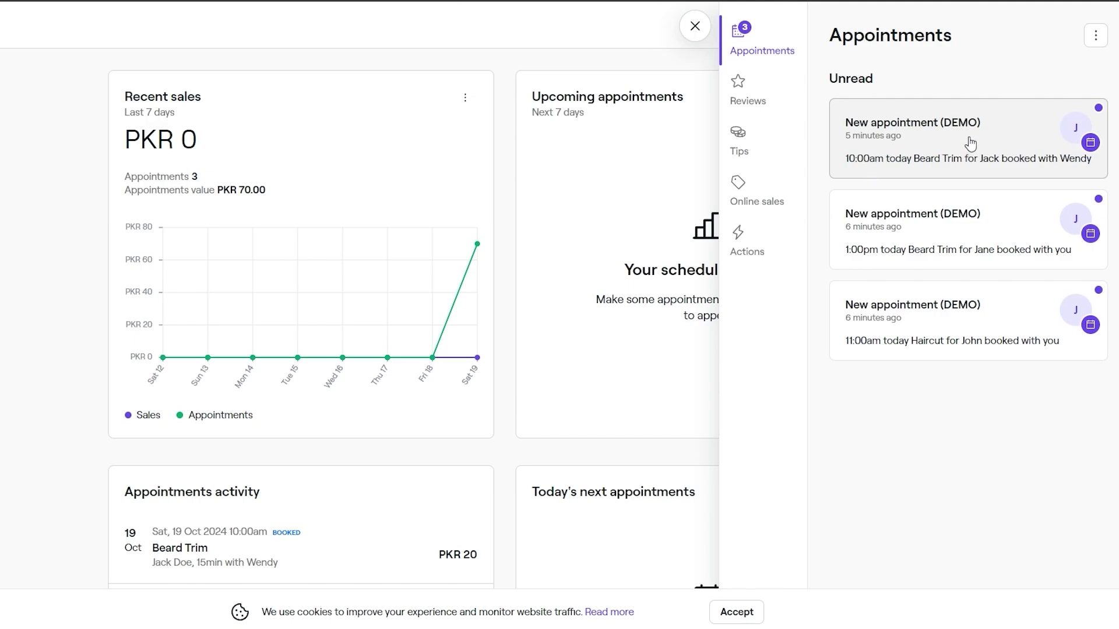
Inspect the 10:00am Beard Trim booking and its Booked status options, then close it unchanged
{"action": "left_click", "coordinate": [924, 155]}
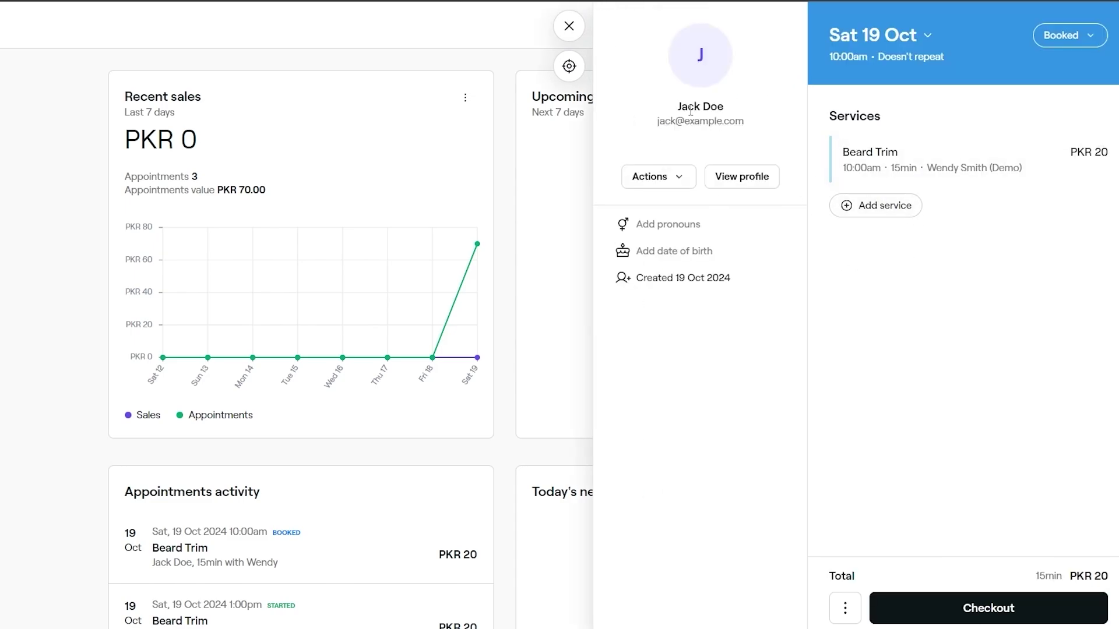
{"action": "left_click_drag", "start_coordinate": [679, 106], "coordinate": [710, 106]}
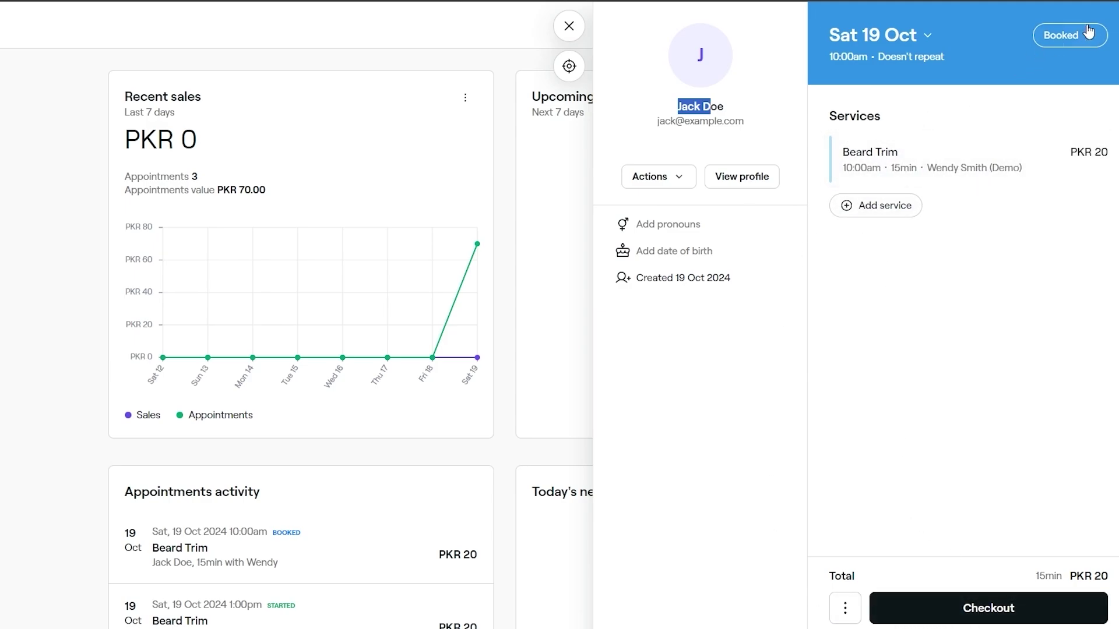
{"action": "left_click", "coordinate": [1114, 41]}
{"action": "left_click", "coordinate": [1094, 39]}
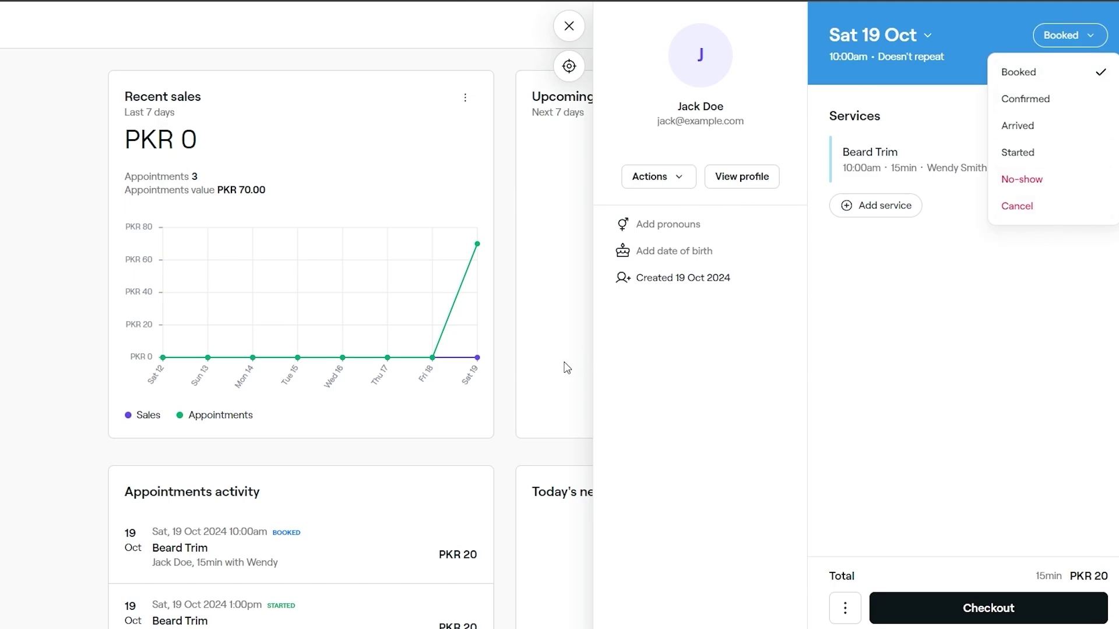
{"action": "left_click", "coordinate": [511, 45]}
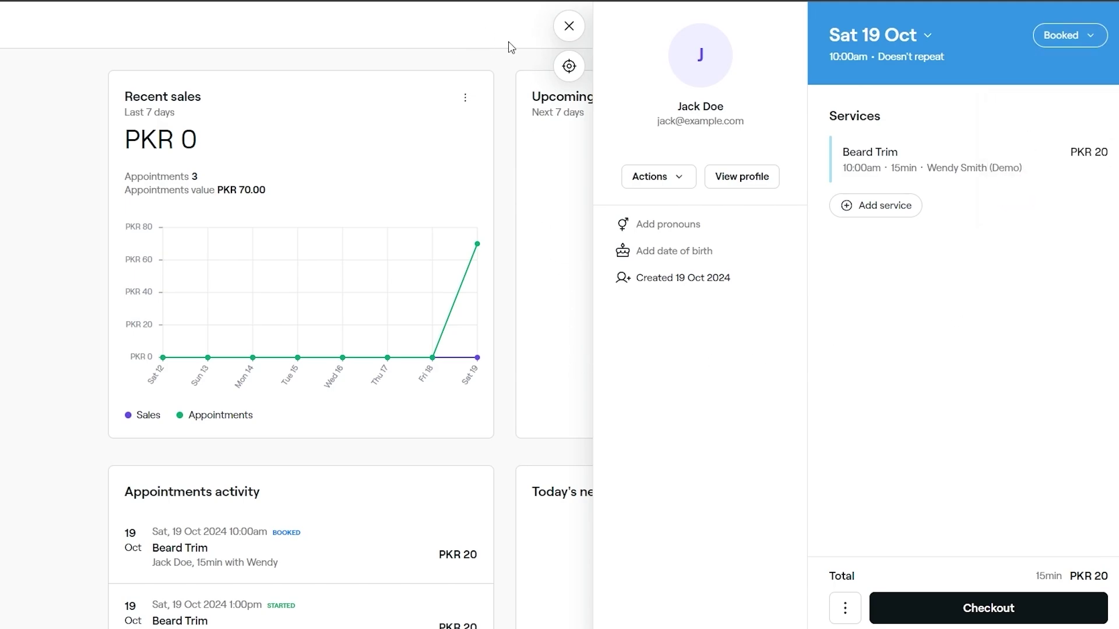
{"action": "left_click", "coordinate": [568, 25]}
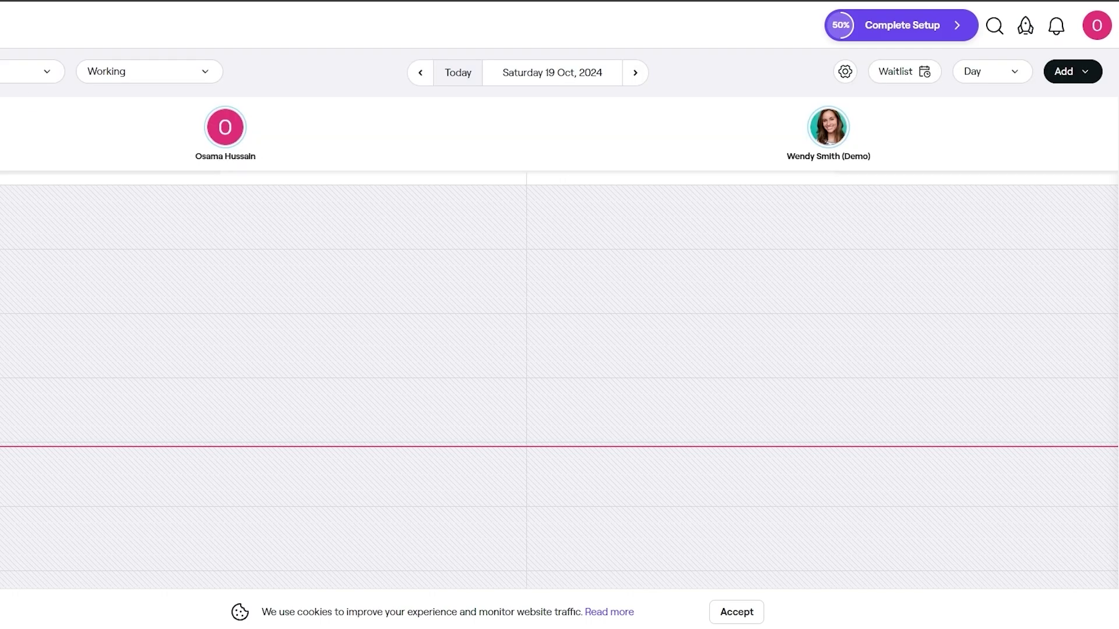
Start the Add your business address task, accept cookies, and save the Zen Barbers location
{"action": "left_click", "coordinate": [970, 22]}
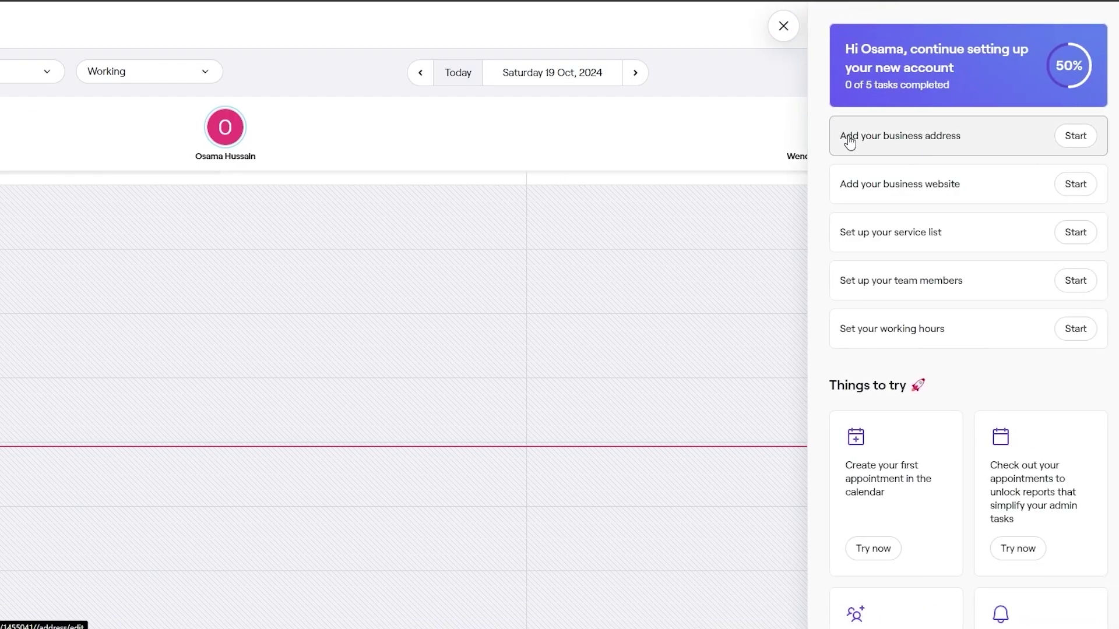
{"action": "left_click", "coordinate": [1069, 138]}
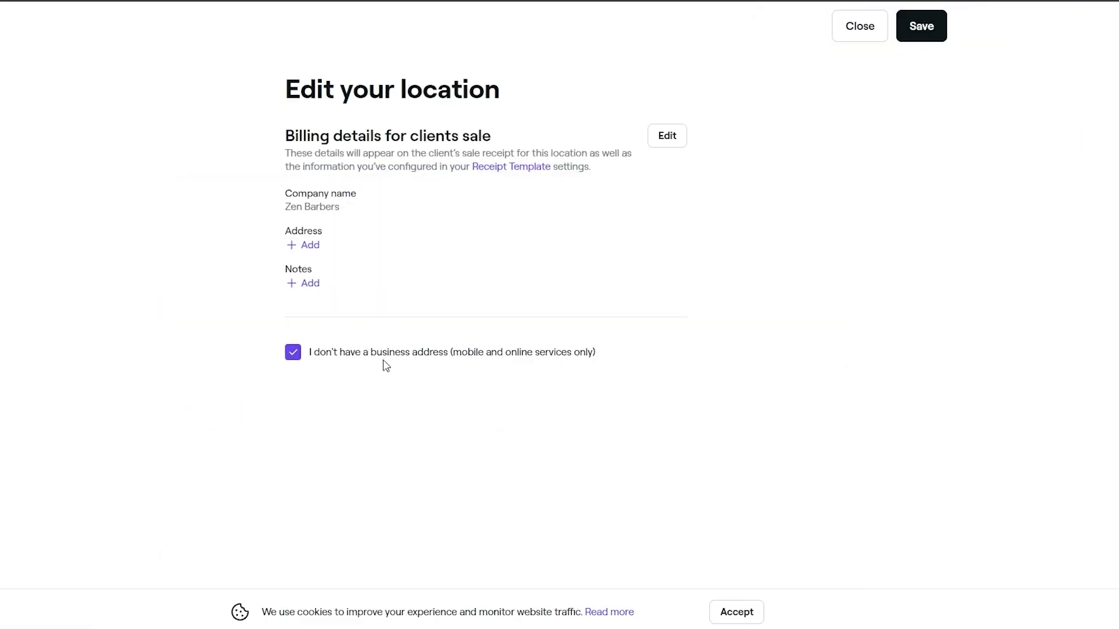
{"action": "left_click_drag", "start_coordinate": [366, 135], "coordinate": [575, 126]}
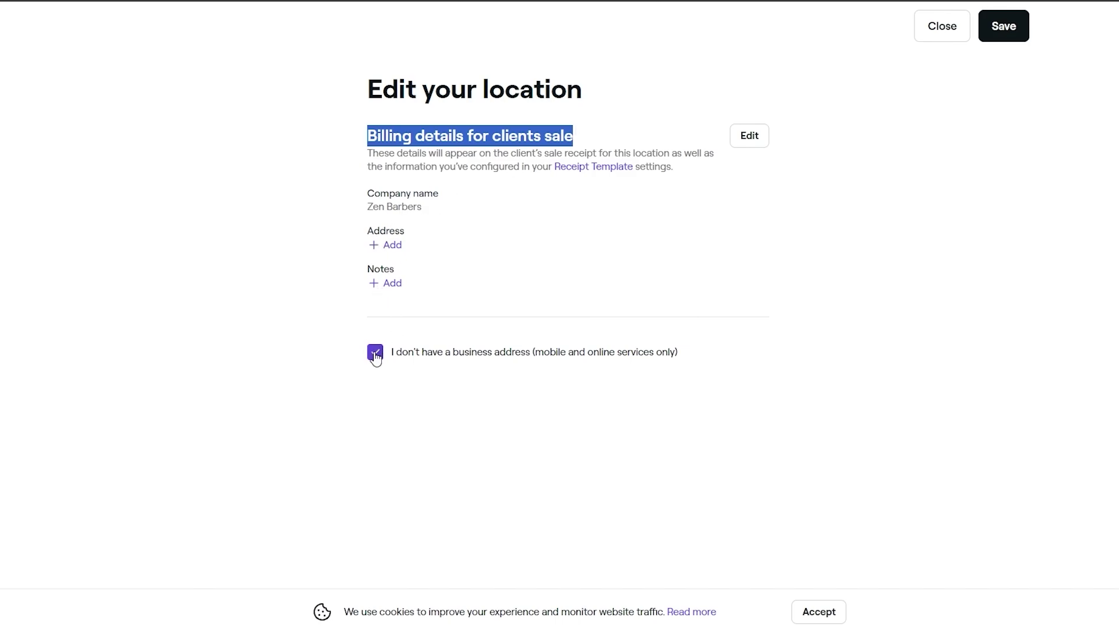
{"action": "left_click", "coordinate": [803, 612]}
{"action": "left_click", "coordinate": [1024, 33]}
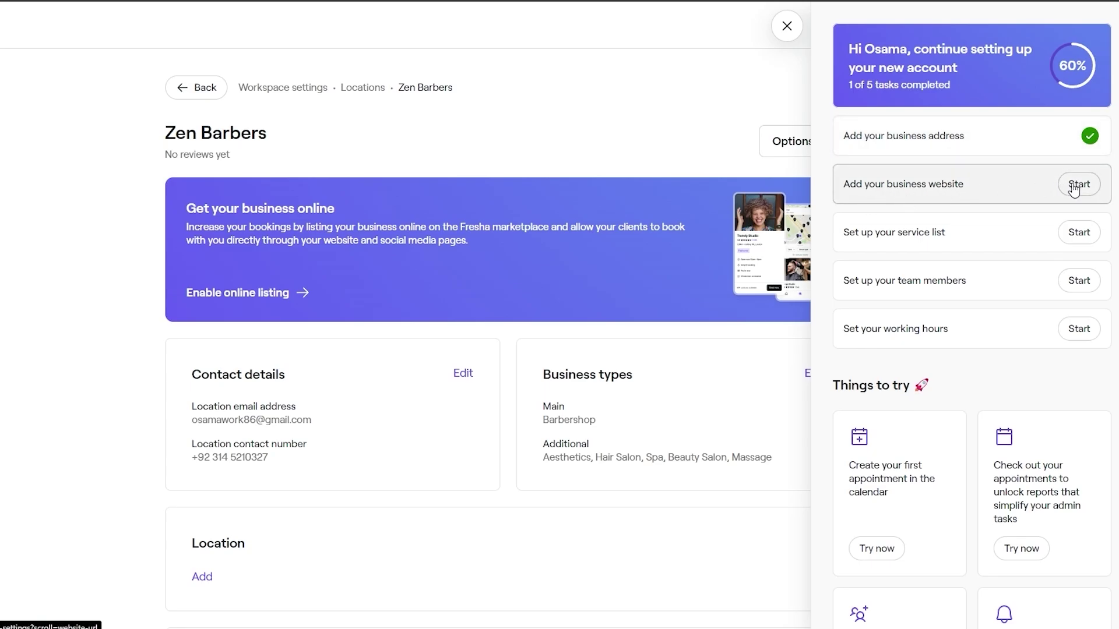
Start the service list setup and review the Barbering, Massage and Facials & skincare categories
{"action": "left_click", "coordinate": [1079, 234]}
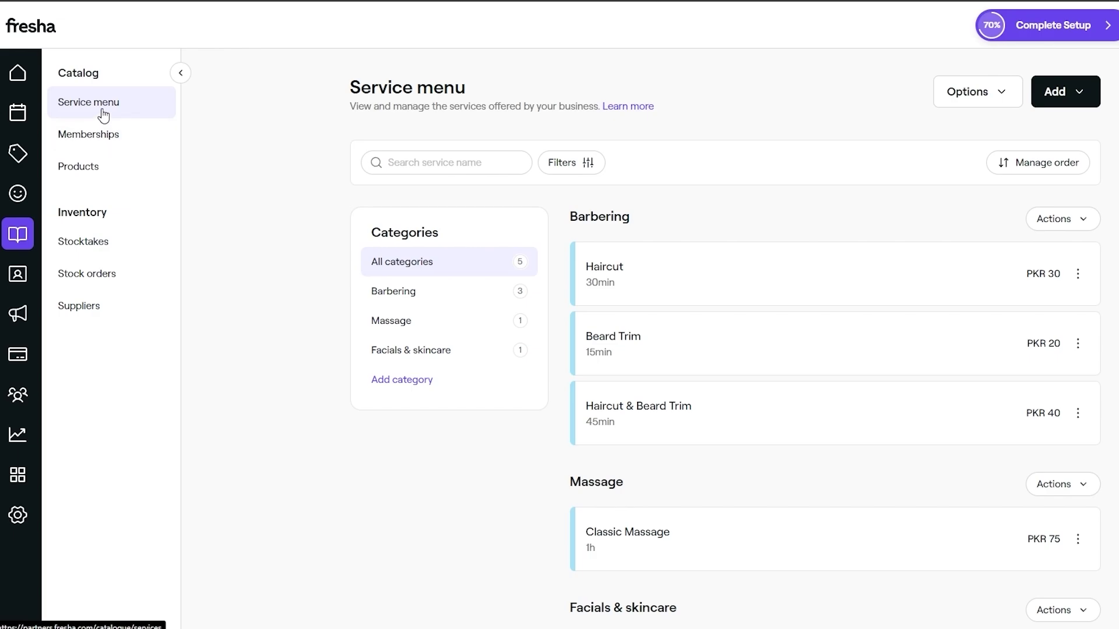
{"action": "scroll", "coordinate": [816, 186], "scroll_direction": "down", "scroll_amount": 2}
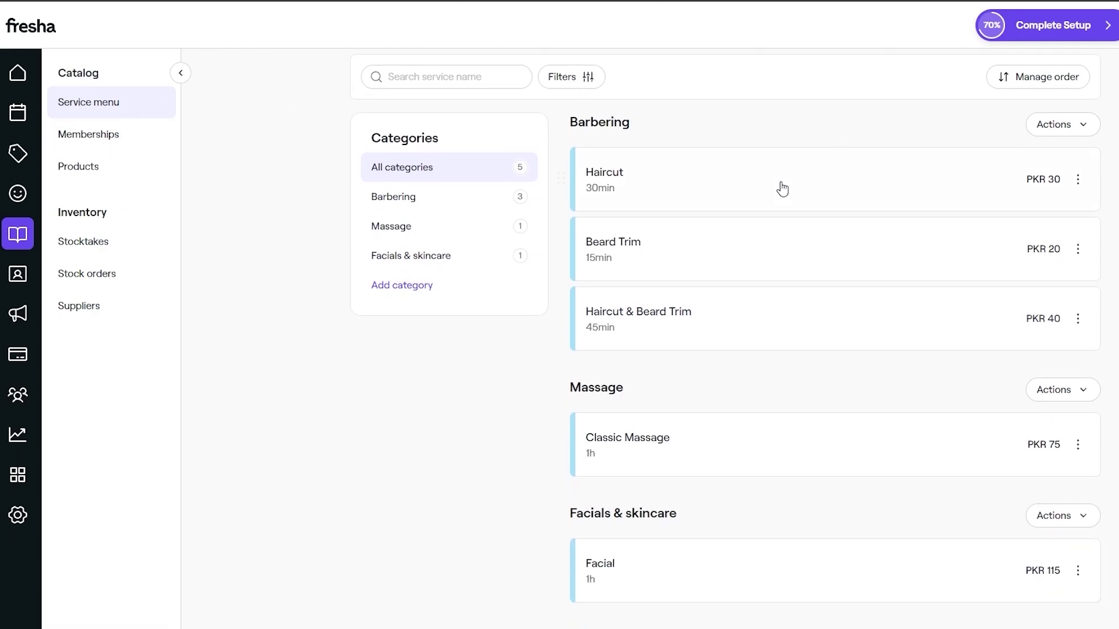
{"action": "left_click_drag", "start_coordinate": [584, 124], "coordinate": [632, 125]}
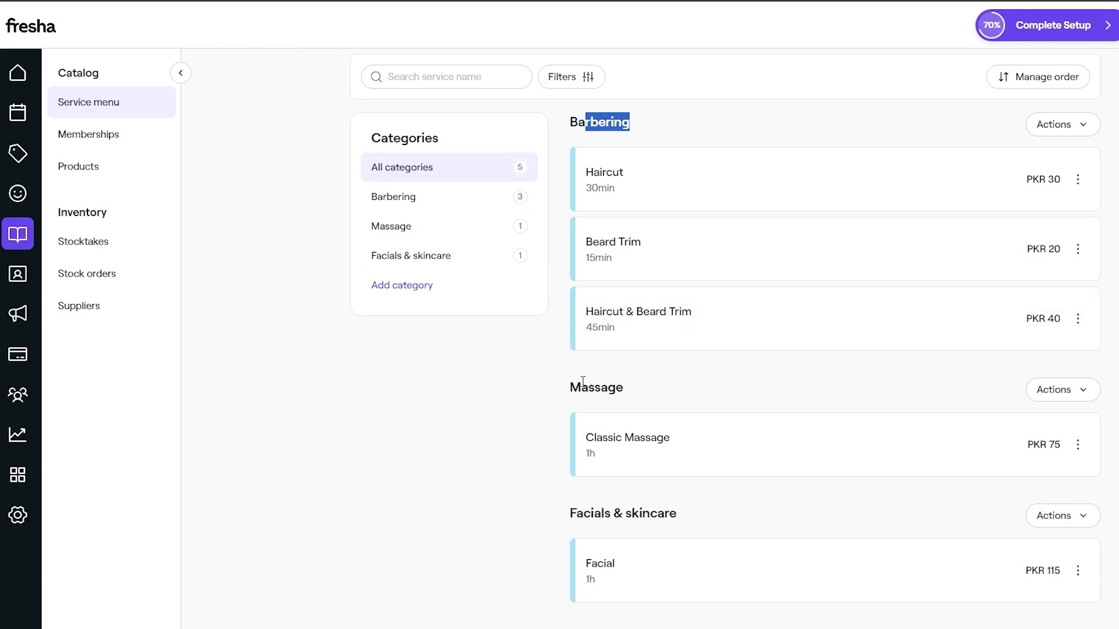
{"action": "left_click_drag", "start_coordinate": [583, 388], "coordinate": [616, 388]}
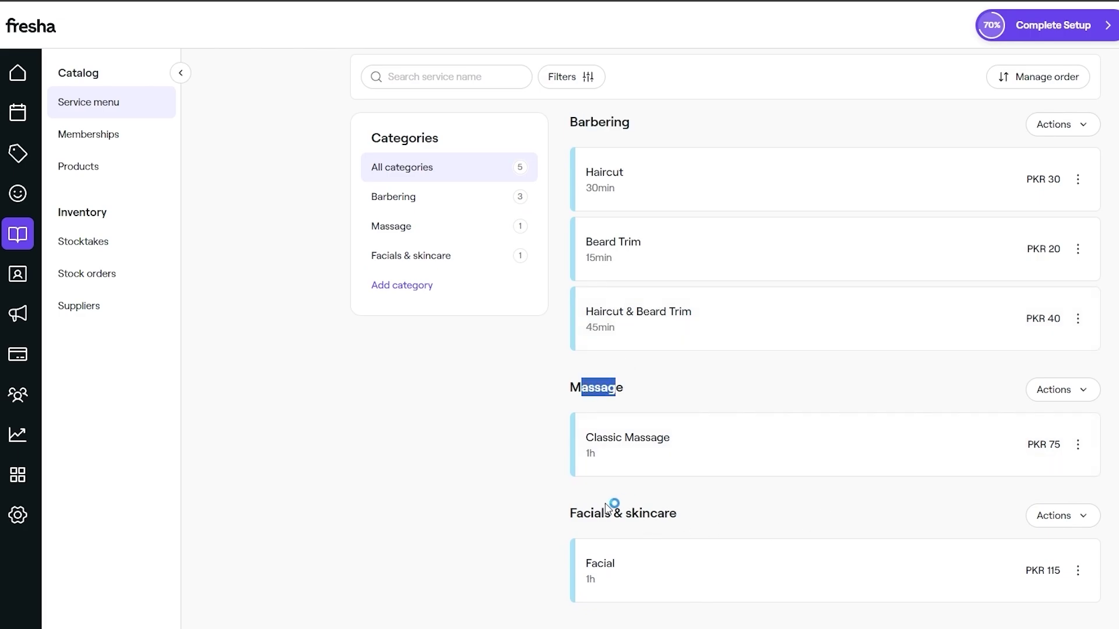
{"action": "left_click_drag", "start_coordinate": [590, 507], "coordinate": [648, 506]}
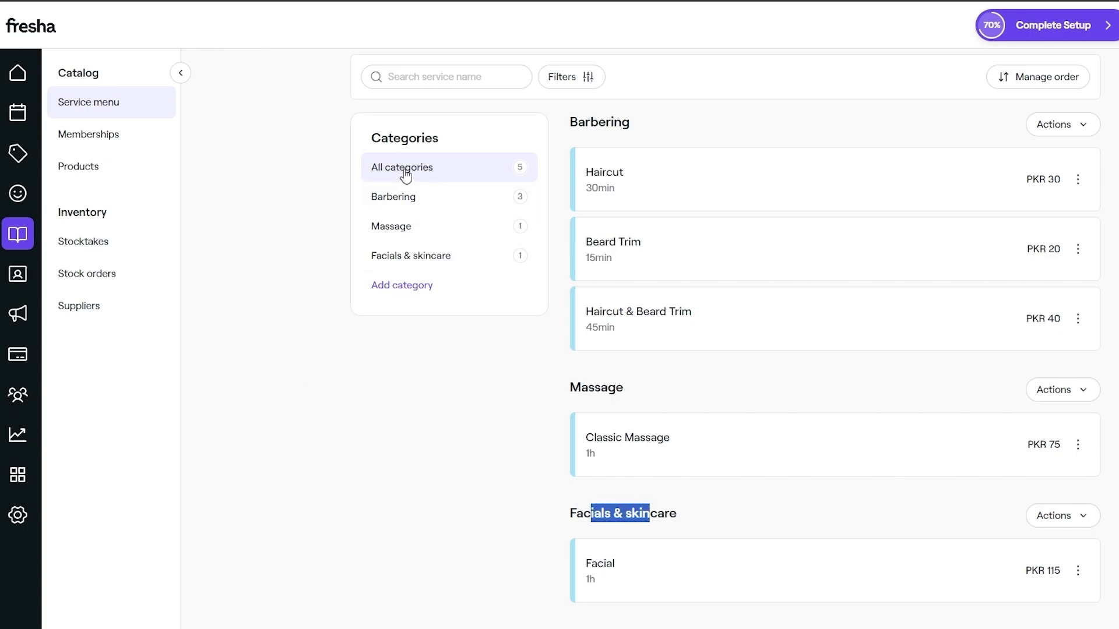
{"action": "scroll", "coordinate": [496, 292], "scroll_direction": "up", "scroll_amount": 2}
Filter the service menu to Barbering, then Massage, and bring up the Add category form
{"action": "left_click", "coordinate": [472, 290]}
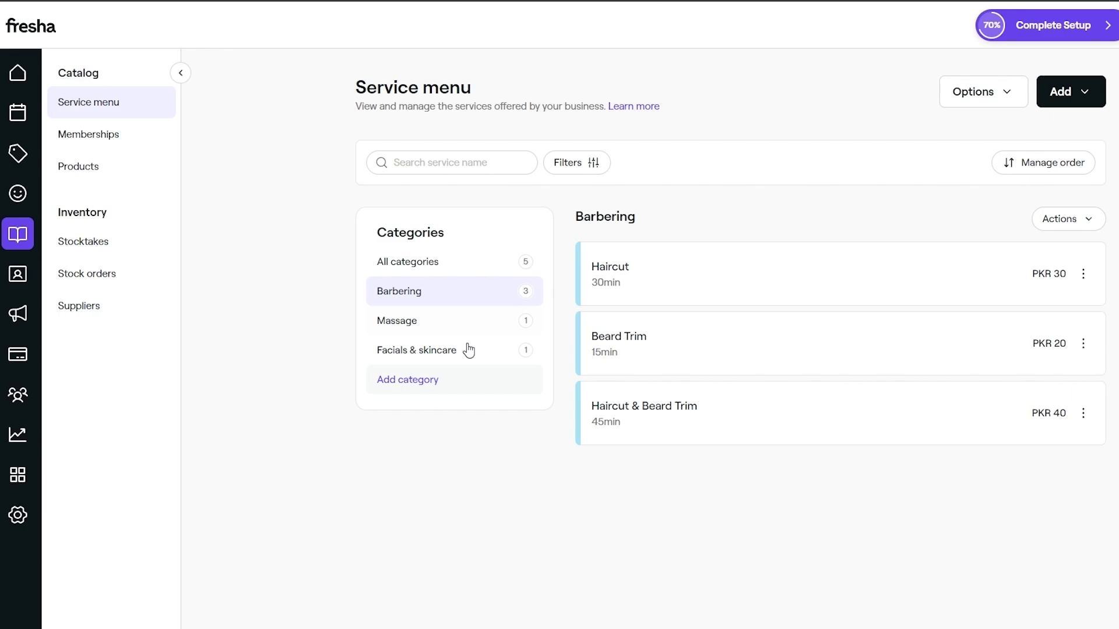
{"action": "left_click", "coordinate": [434, 338]}
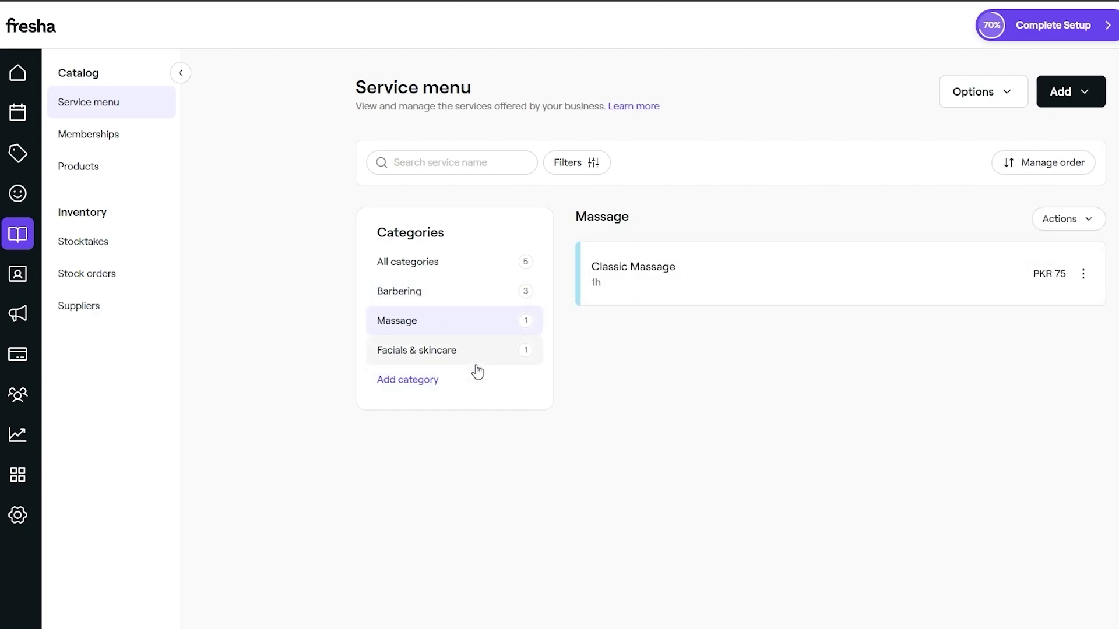
{"action": "left_click", "coordinate": [452, 382]}
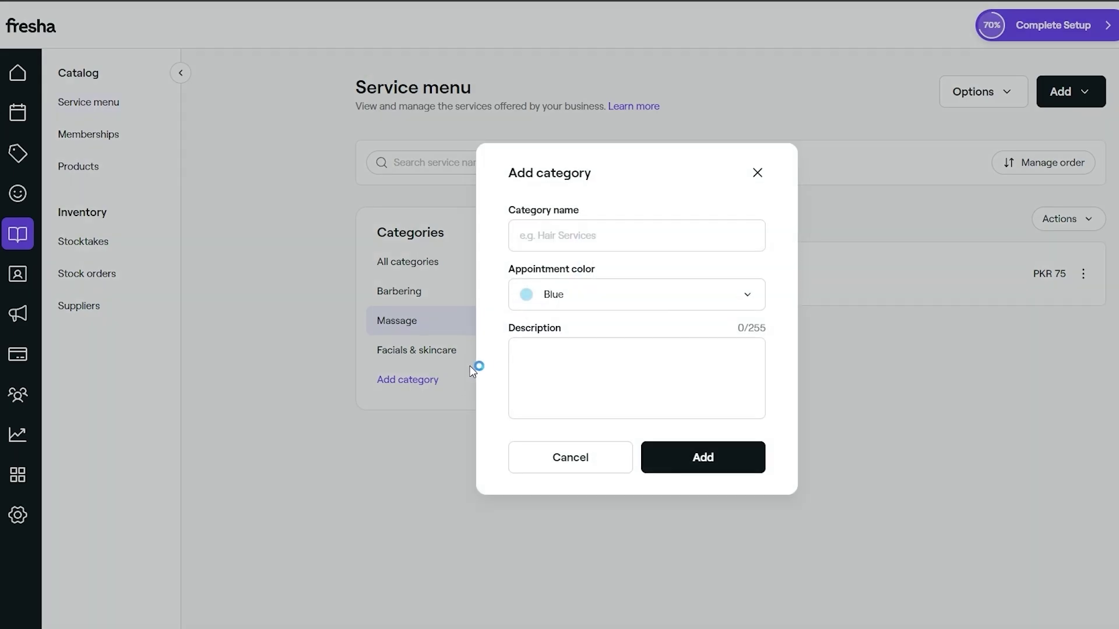
Close the Add category form unused and start a new Single service from the Add menu
{"action": "left_click", "coordinate": [586, 231]}
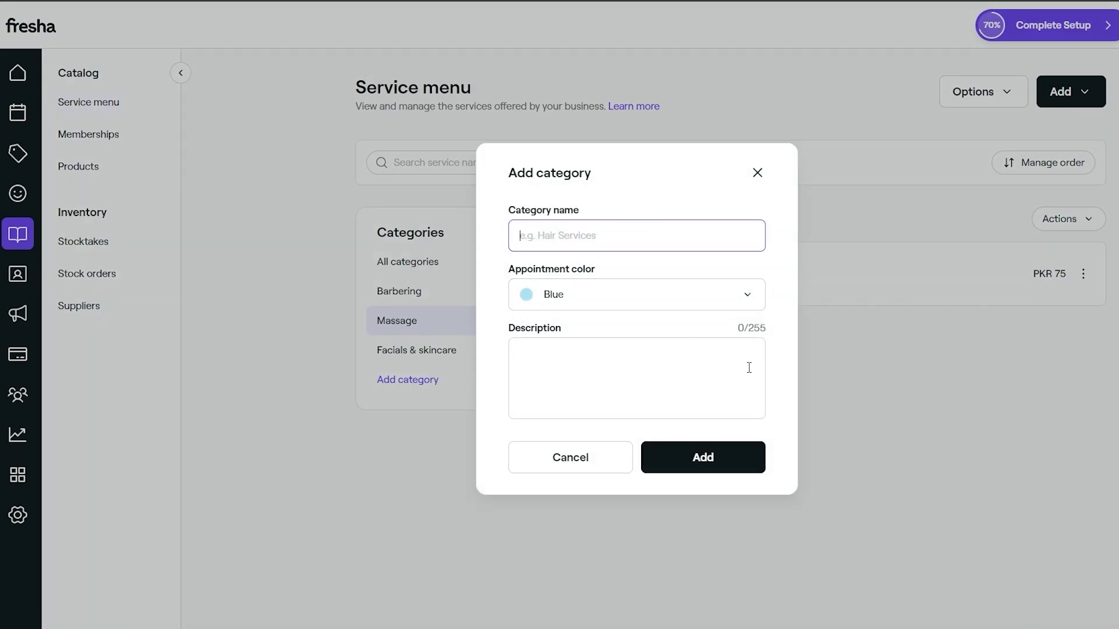
{"action": "left_click", "coordinate": [758, 173]}
{"action": "left_click", "coordinate": [1078, 105]}
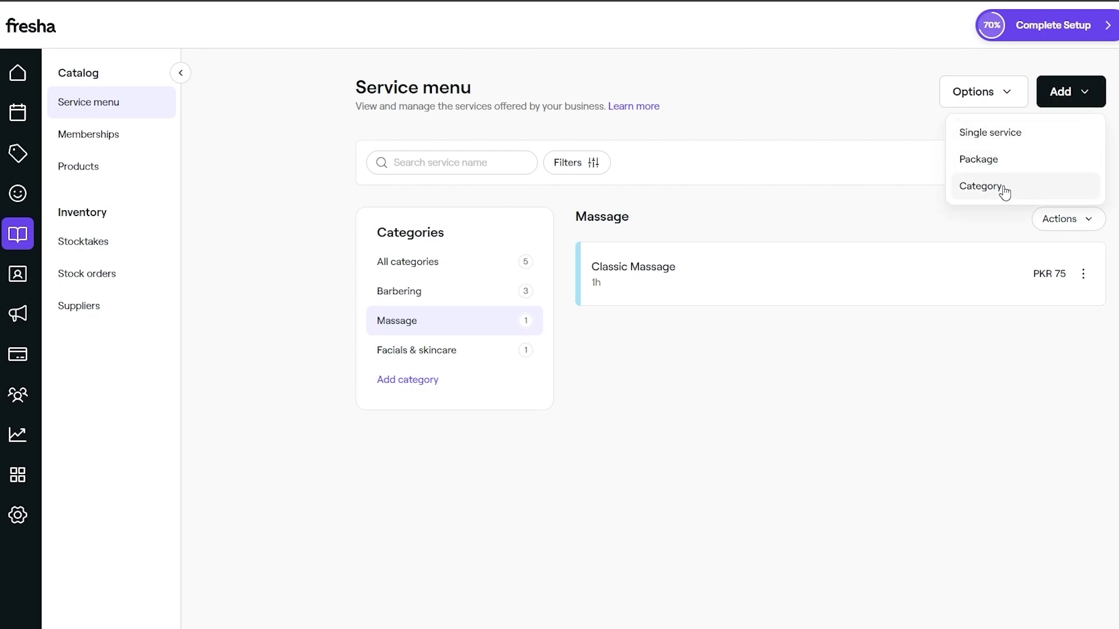
{"action": "left_click", "coordinate": [1036, 135]}
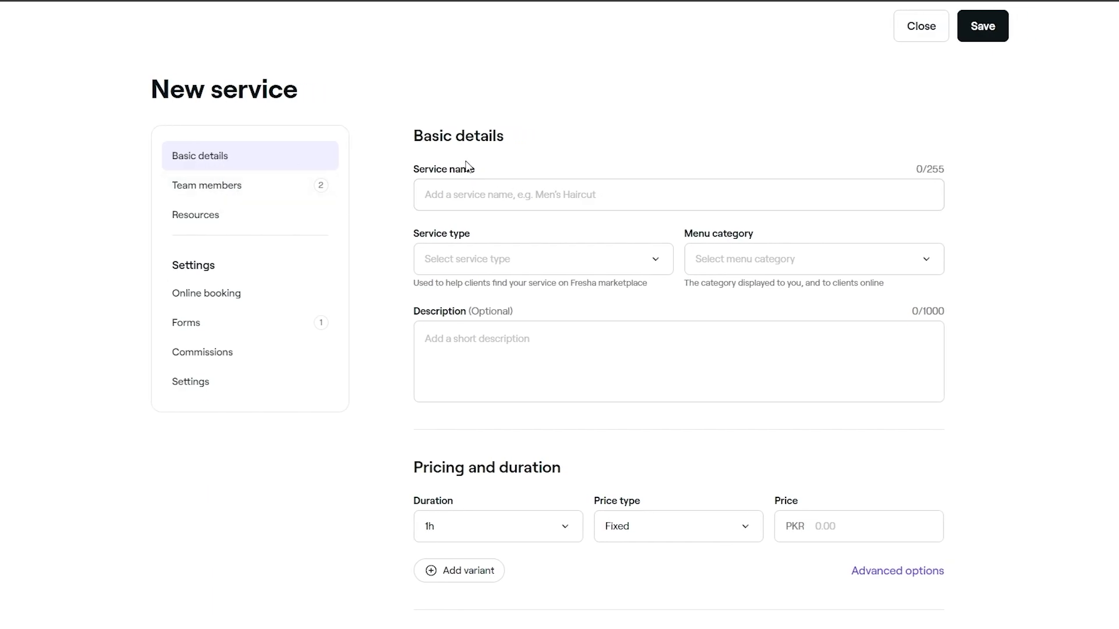
{"action": "left_click_drag", "start_coordinate": [426, 171], "coordinate": [558, 176]}
{"action": "left_click_drag", "start_coordinate": [420, 236], "coordinate": [482, 259]}
{"action": "left_click", "coordinate": [501, 262]}
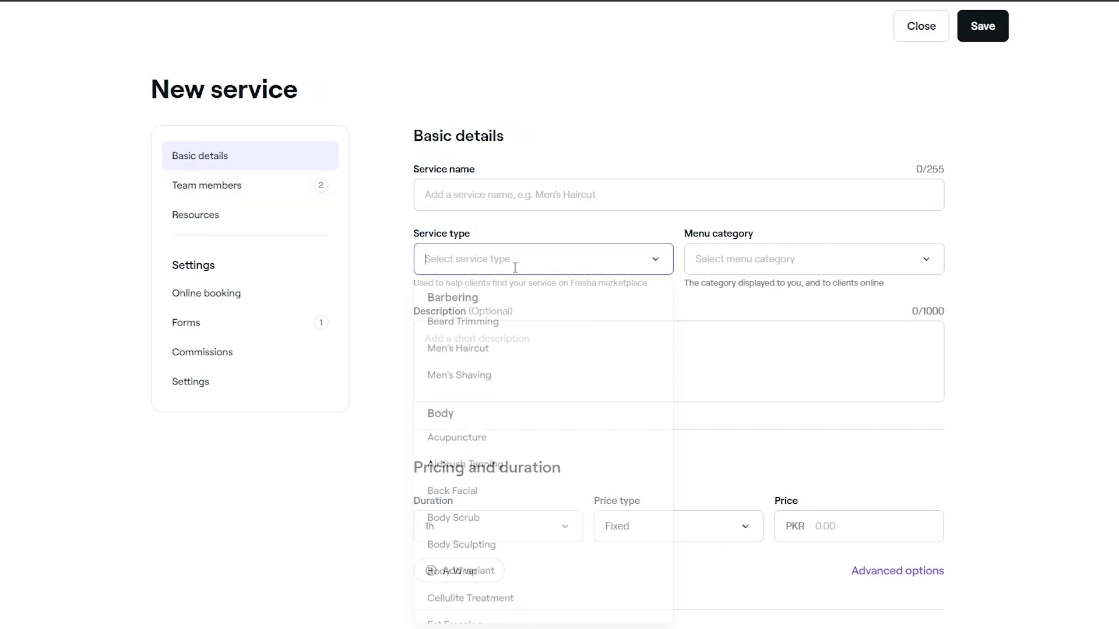
{"action": "left_click", "coordinate": [656, 260]}
{"action": "left_click", "coordinate": [653, 263]}
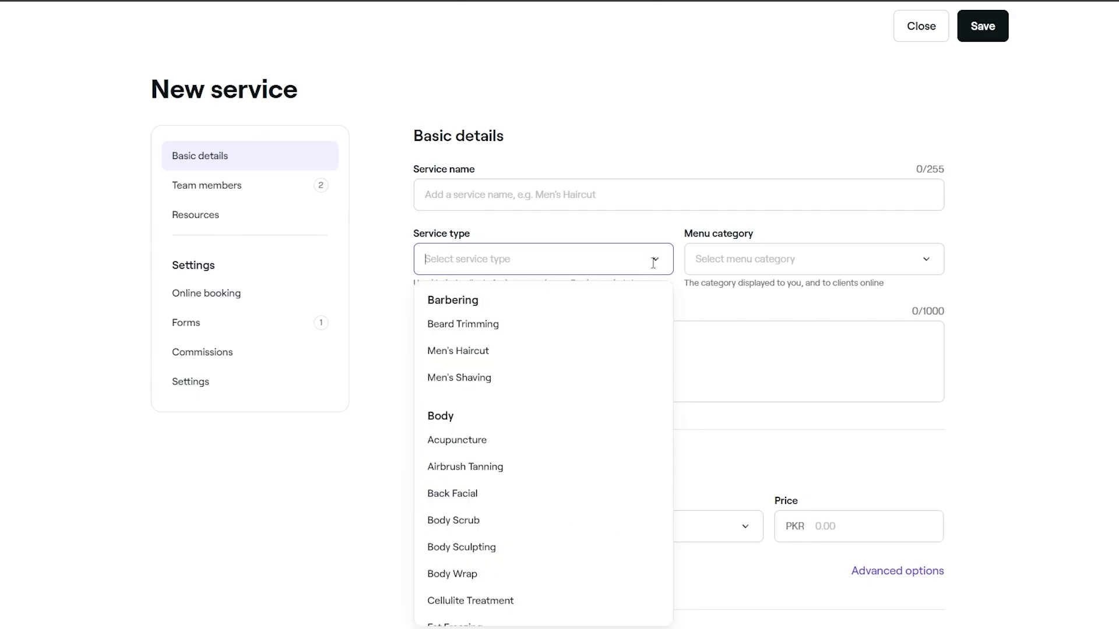
{"action": "scroll", "coordinate": [602, 310], "scroll_direction": "down", "scroll_amount": 3}
{"action": "scroll", "coordinate": [513, 361], "scroll_direction": "down", "scroll_amount": 3}
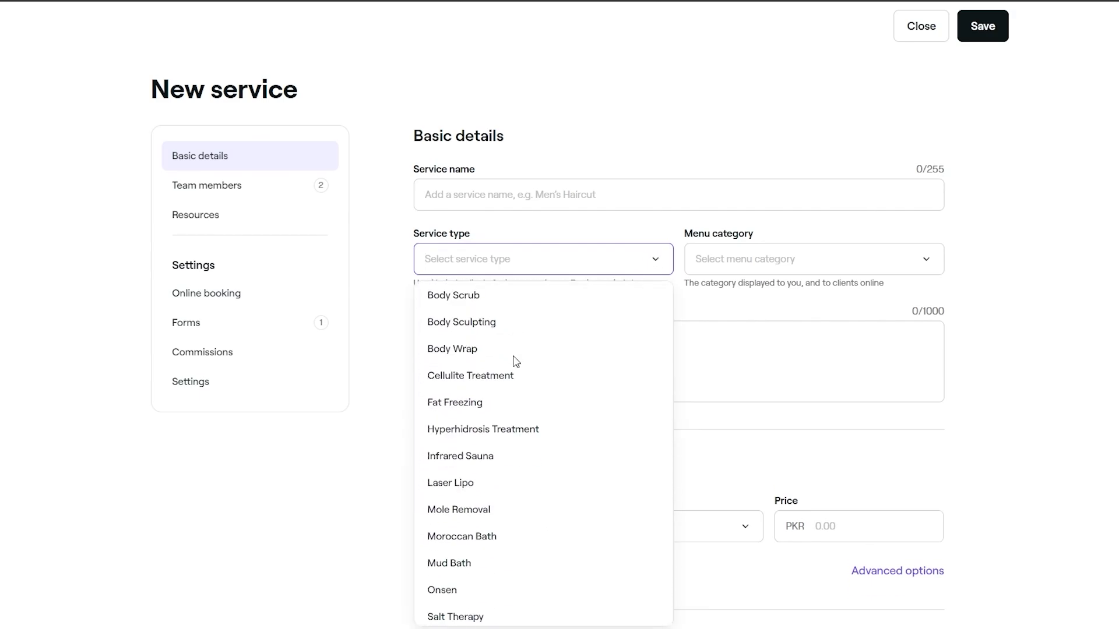
{"action": "scroll", "coordinate": [166, 408], "scroll_direction": "down", "scroll_amount": 1}
{"action": "left_click", "coordinate": [654, 146]}
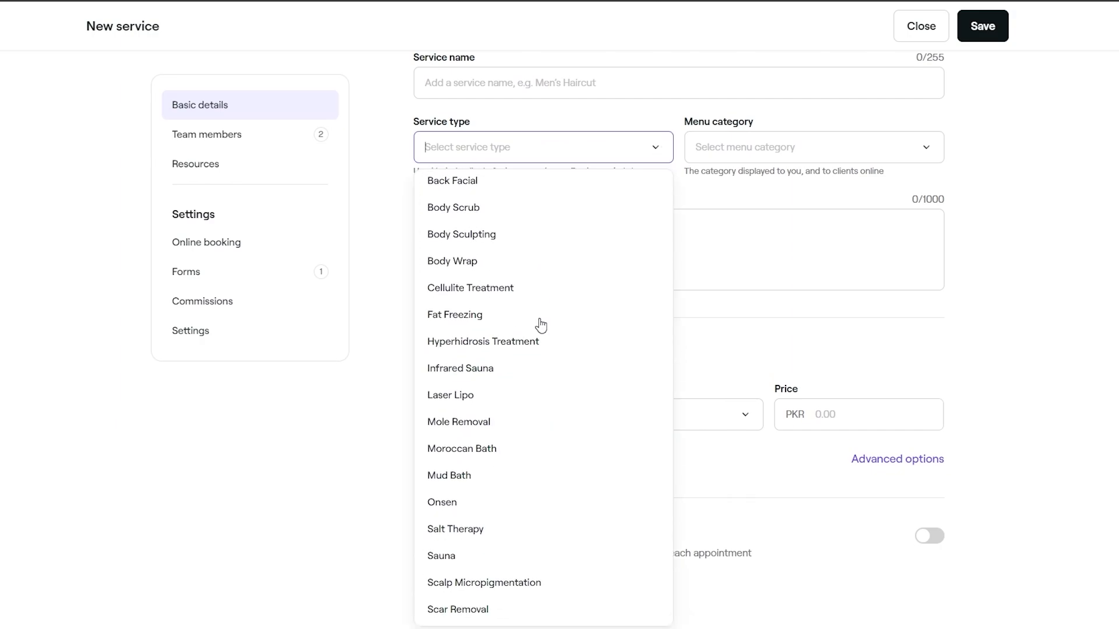
{"action": "scroll", "coordinate": [539, 325], "scroll_direction": "down", "scroll_amount": 2}
{"action": "scroll", "coordinate": [538, 325], "scroll_direction": "down", "scroll_amount": 1}
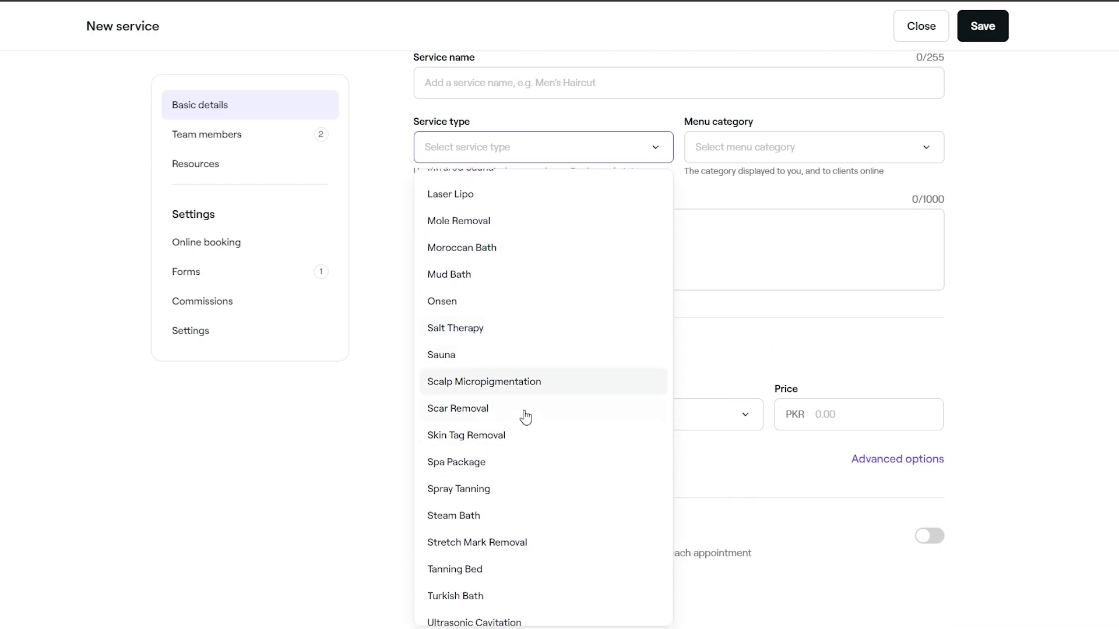
{"action": "scroll", "coordinate": [503, 454], "scroll_direction": "up", "scroll_amount": 1}
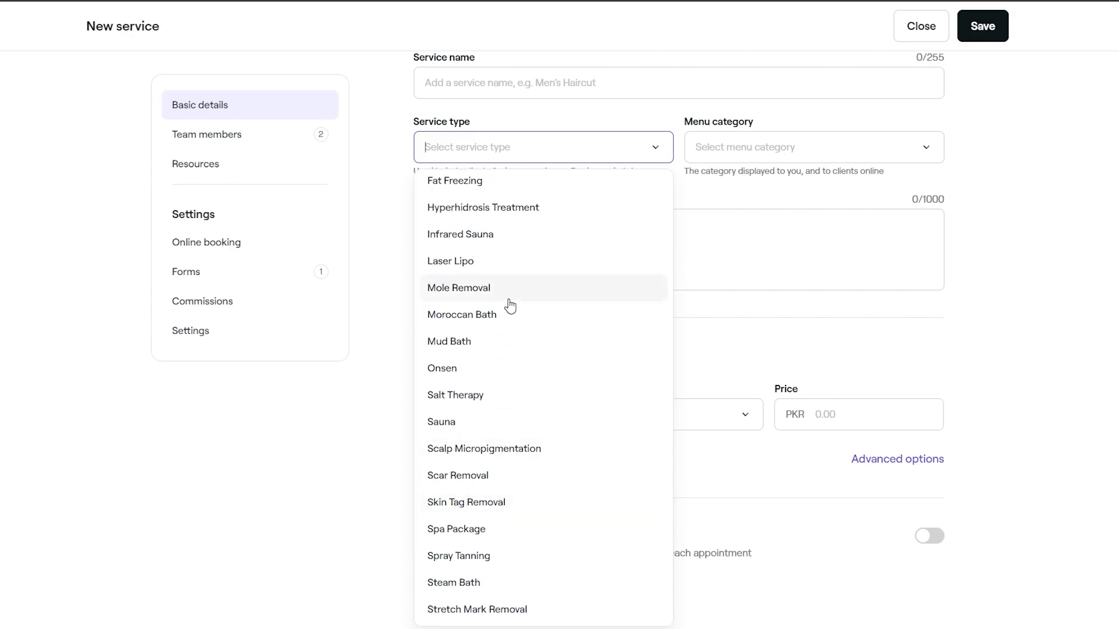
{"action": "scroll", "coordinate": [501, 323], "scroll_direction": "up", "scroll_amount": 5}
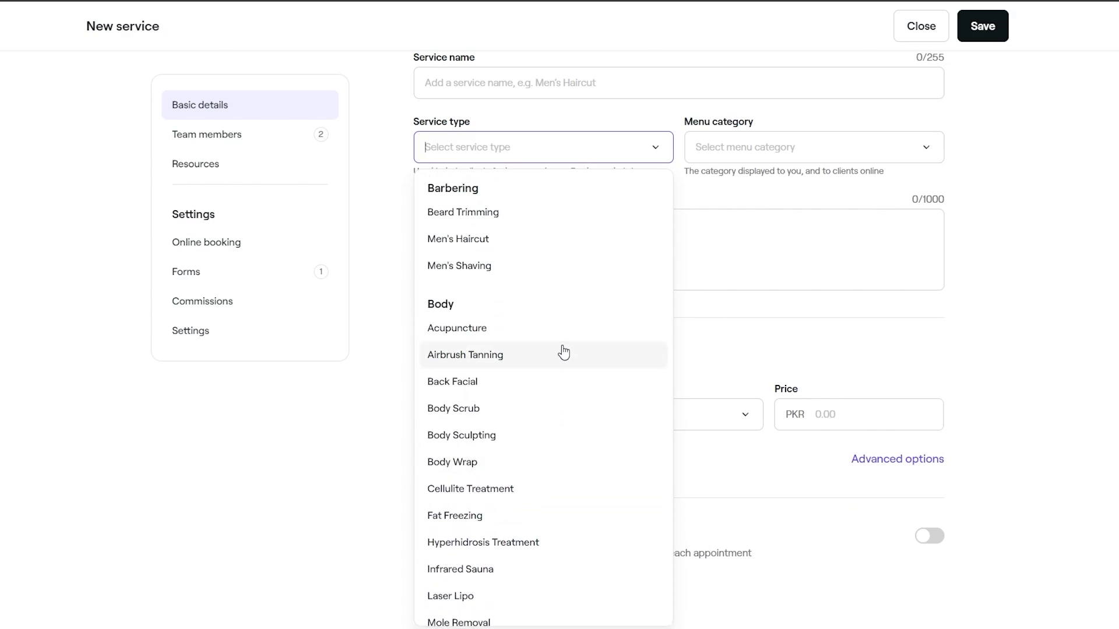
{"action": "scroll", "coordinate": [563, 352], "scroll_direction": "down", "scroll_amount": 20}
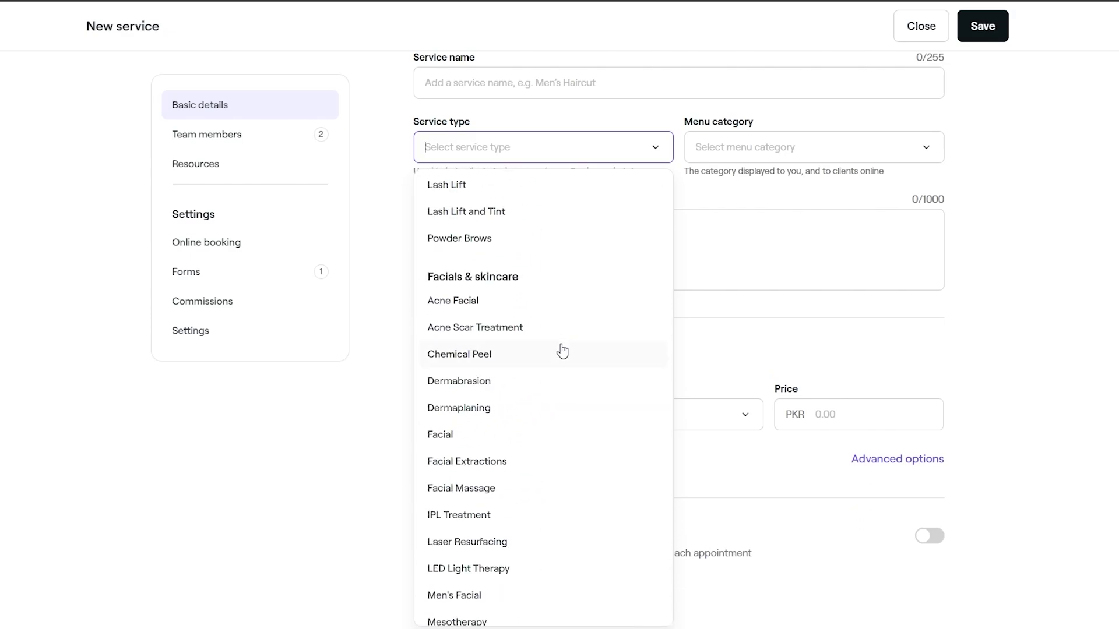
{"action": "scroll", "coordinate": [547, 425], "scroll_direction": "up", "scroll_amount": 17}
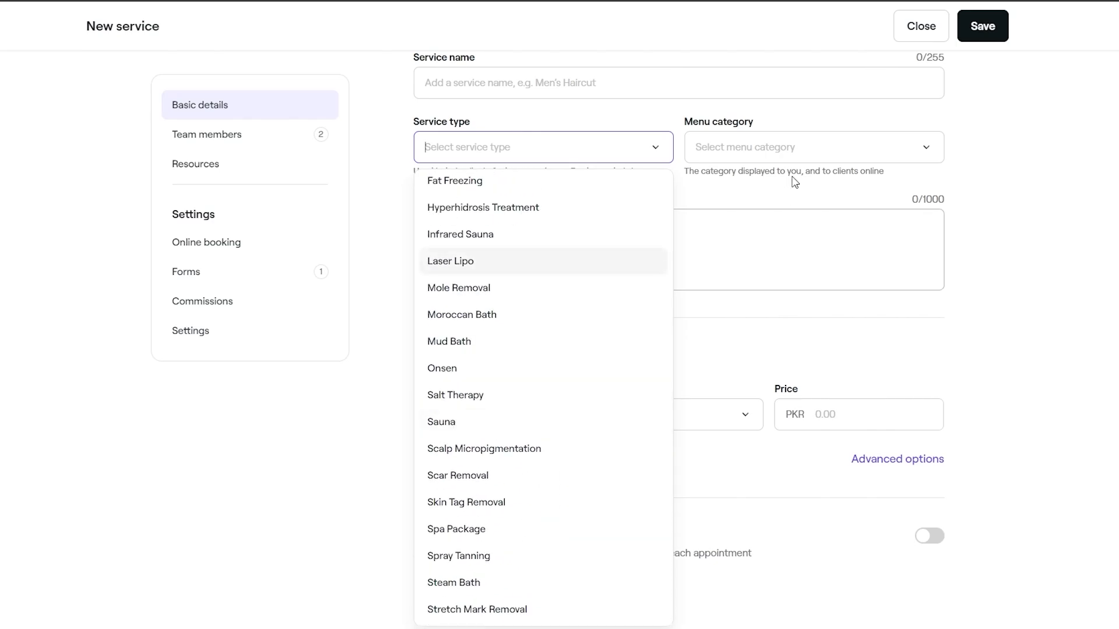
{"action": "left_click", "coordinate": [1096, 222]}
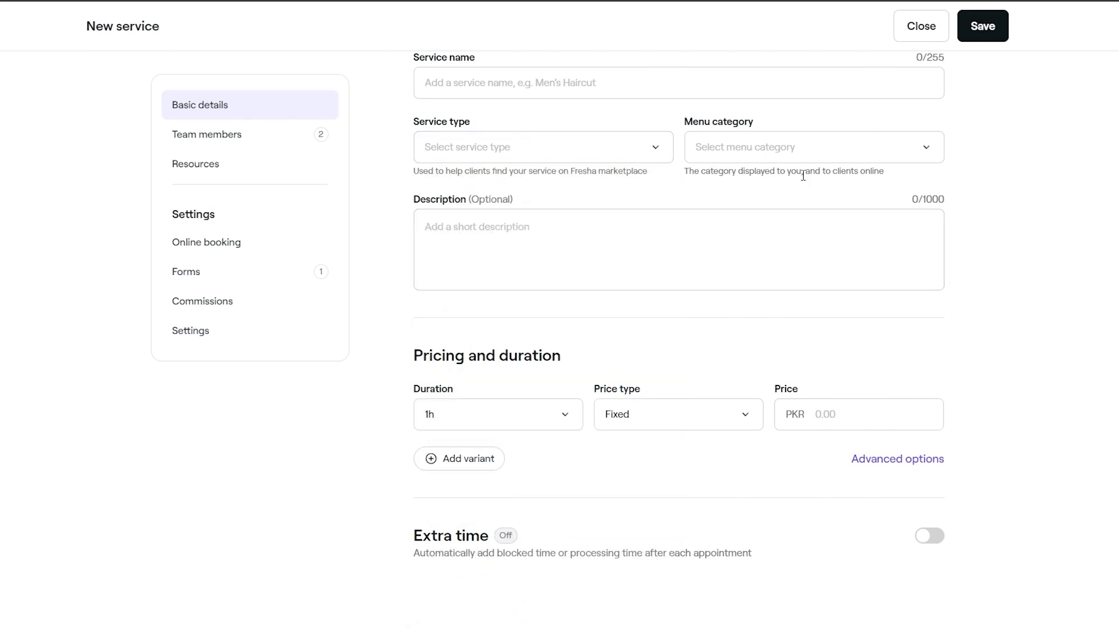
{"action": "scroll", "coordinate": [803, 175], "scroll_direction": "up", "scroll_amount": 2}
{"action": "left_click", "coordinate": [454, 186]}
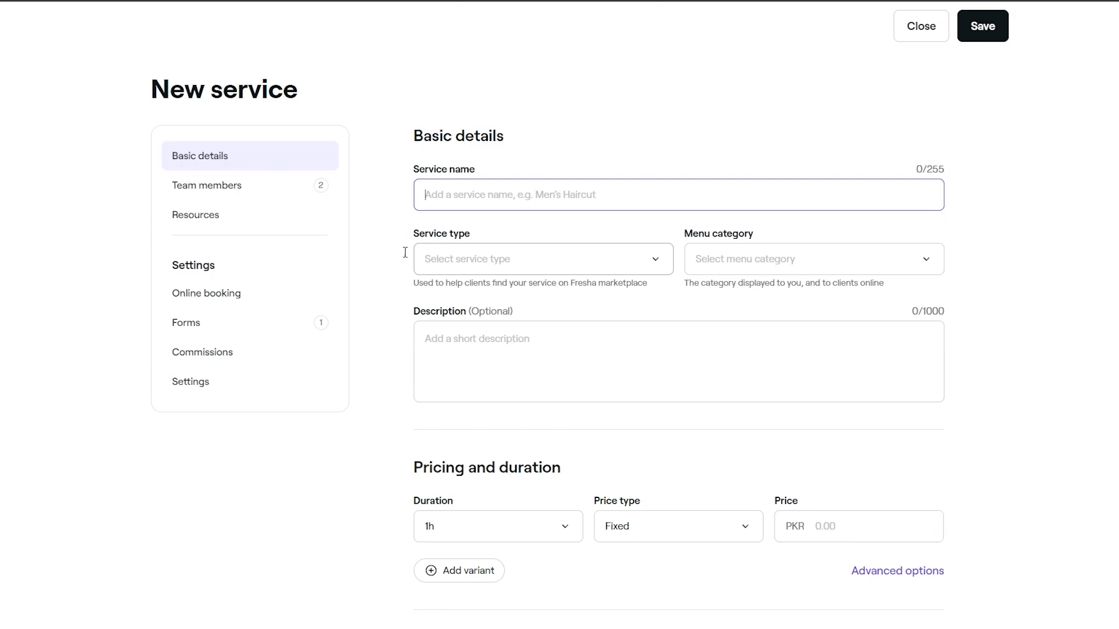
{"action": "left_click", "coordinate": [704, 243]}
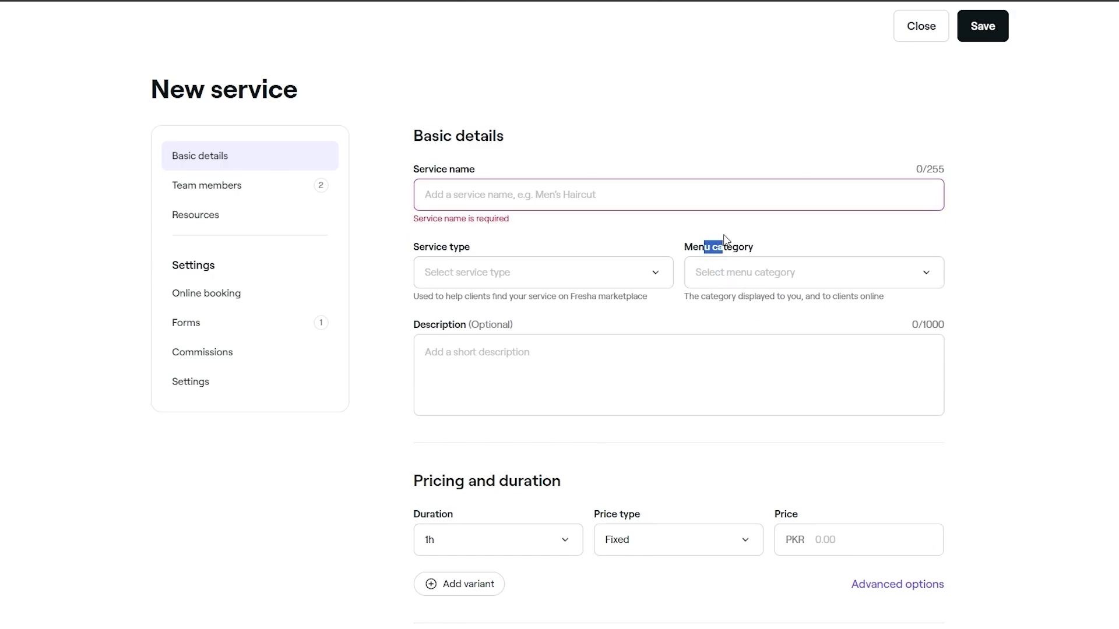
{"action": "left_click_drag", "start_coordinate": [433, 324], "coordinate": [571, 364]}
{"action": "scroll", "coordinate": [406, 449], "scroll_direction": "down", "scroll_amount": 2}
{"action": "left_click", "coordinate": [696, 416]}
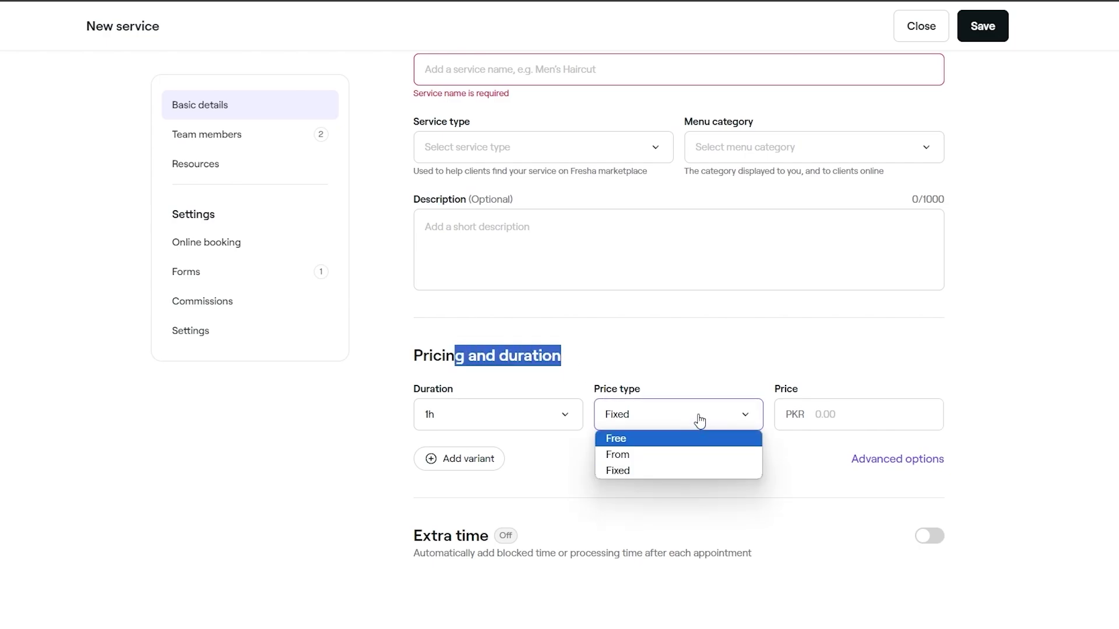
{"action": "left_click", "coordinate": [697, 418]}
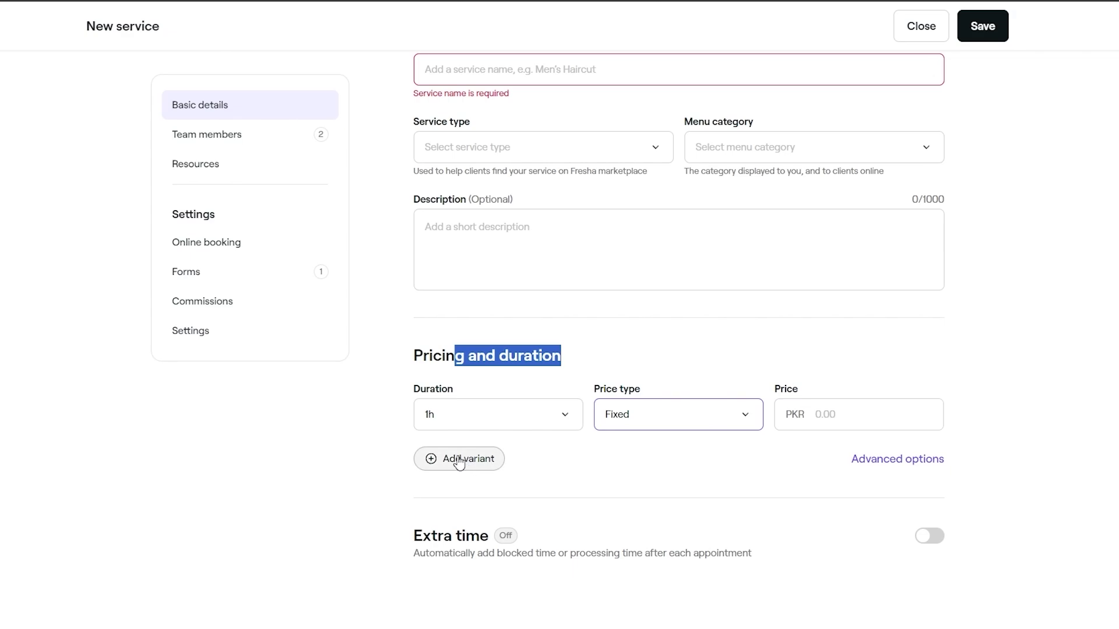
{"action": "left_click_drag", "start_coordinate": [449, 535], "coordinate": [480, 536]}
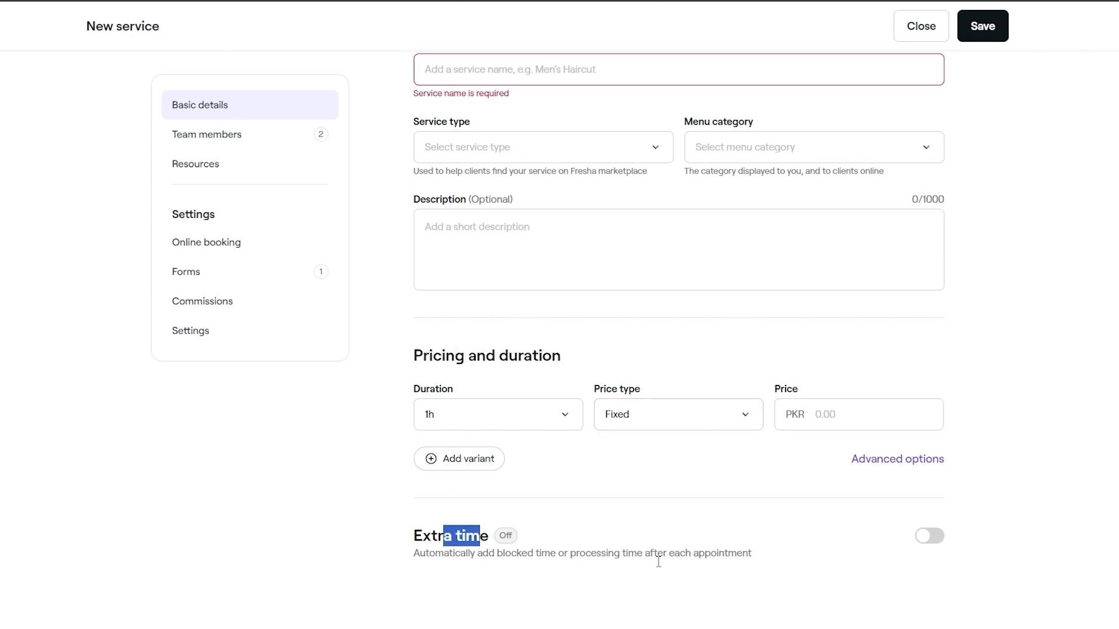
{"action": "left_click", "coordinate": [877, 460]}
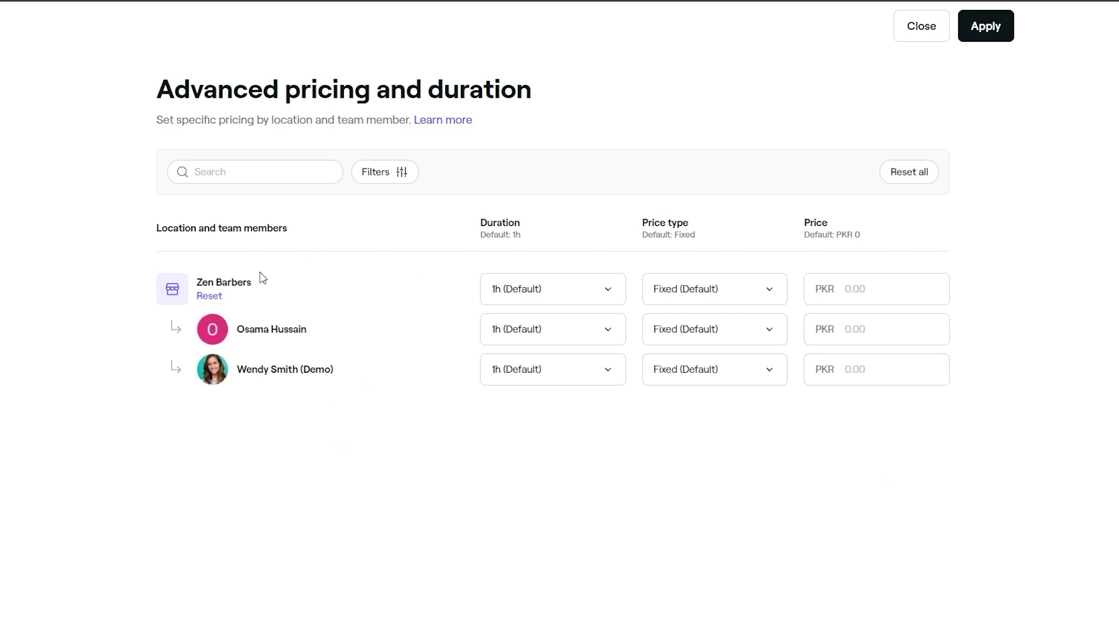
{"action": "left_click_drag", "start_coordinate": [154, 228], "coordinate": [410, 257]}
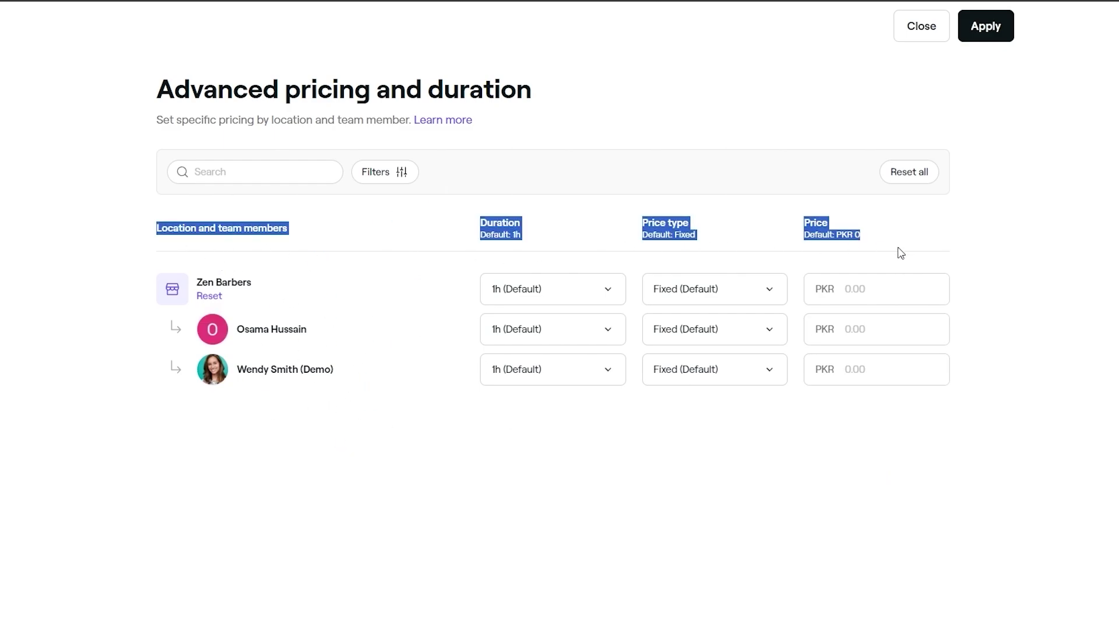
{"action": "left_click", "coordinate": [1017, 383]}
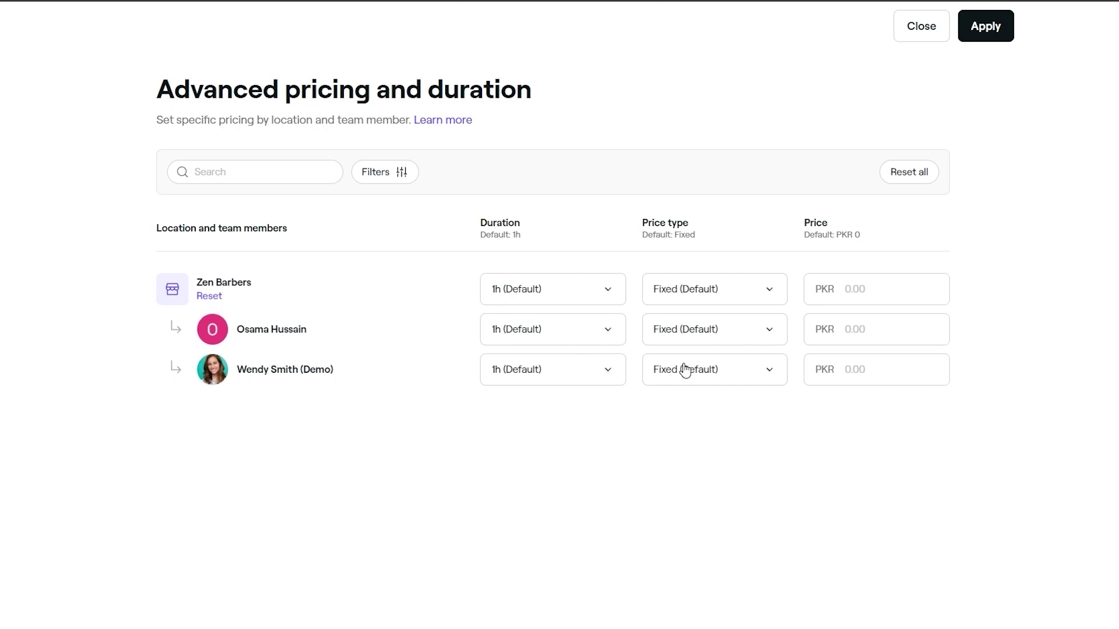
{"action": "left_click", "coordinate": [914, 38]}
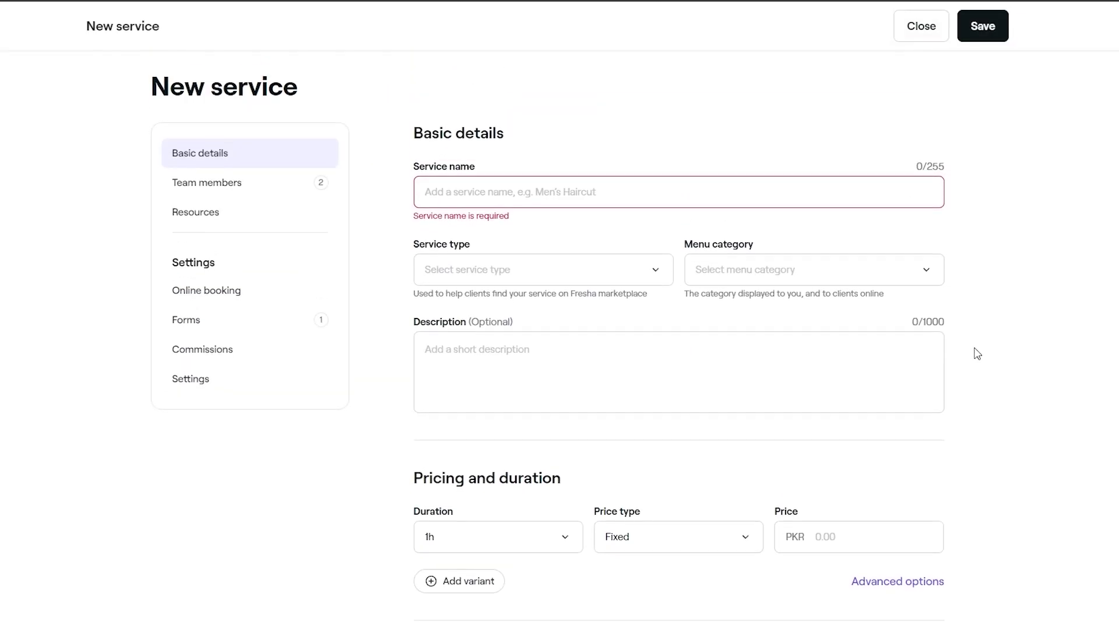
Discard the new service, show All categories, then start the Set up your team members task
{"action": "left_click", "coordinate": [921, 25]}
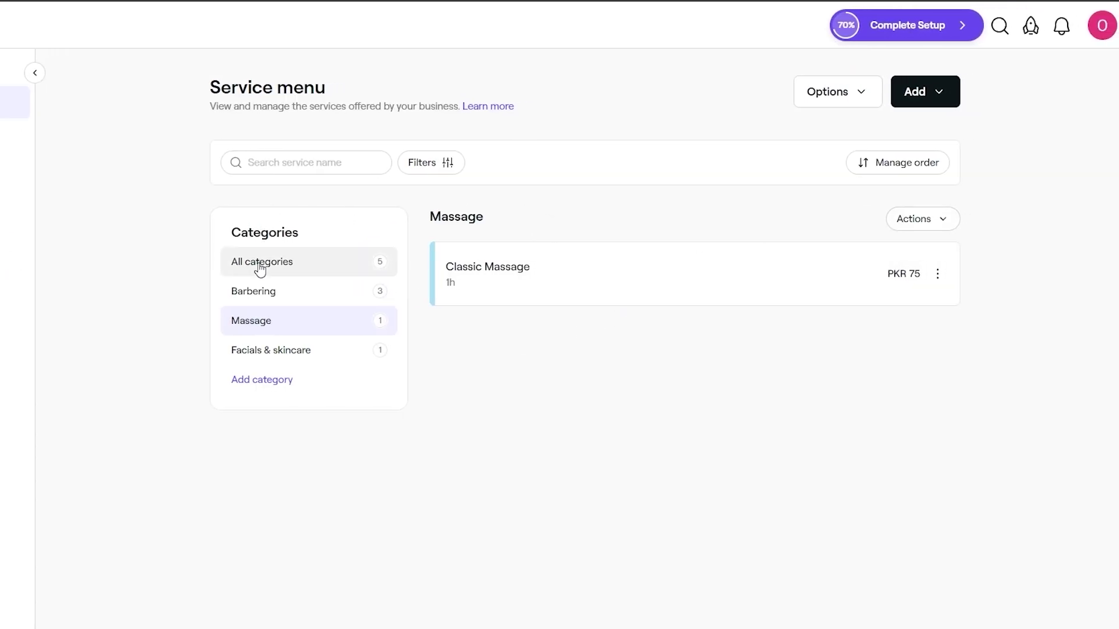
{"action": "left_click", "coordinate": [257, 268]}
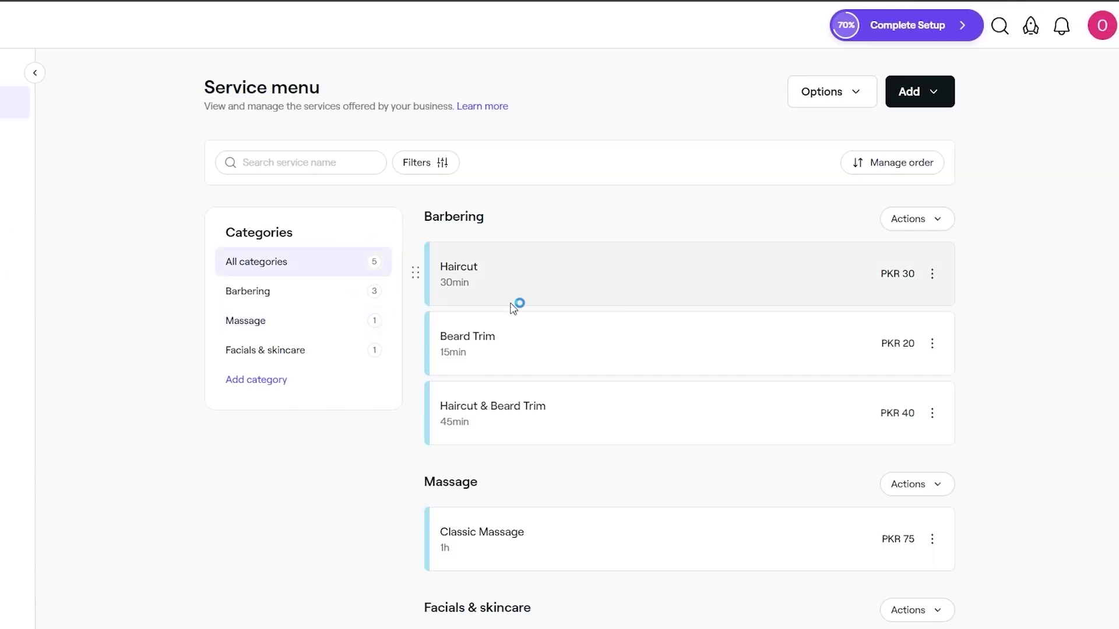
{"action": "left_click", "coordinate": [907, 25]}
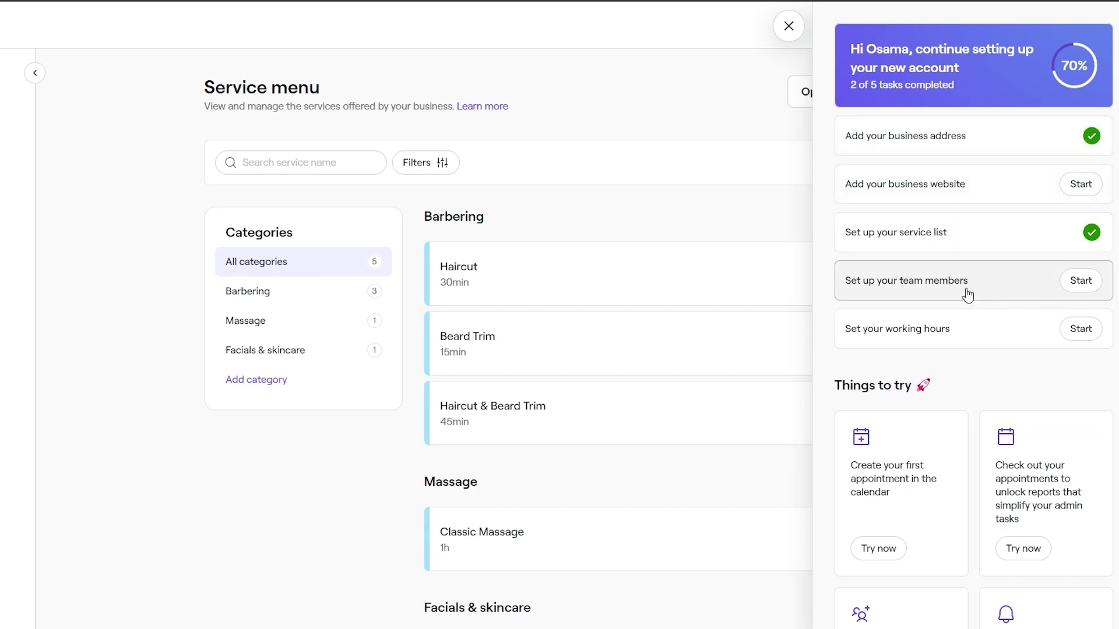
{"action": "left_click", "coordinate": [1085, 284]}
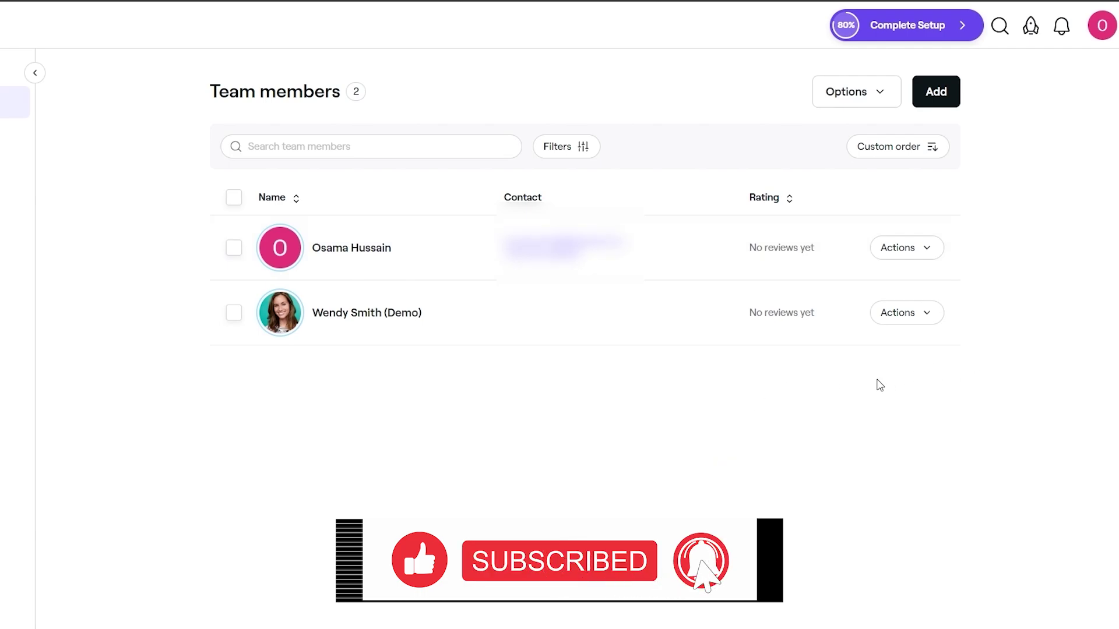
Add a new team member by entering their name, skipping the profile photo
{"action": "left_click", "coordinate": [950, 96]}
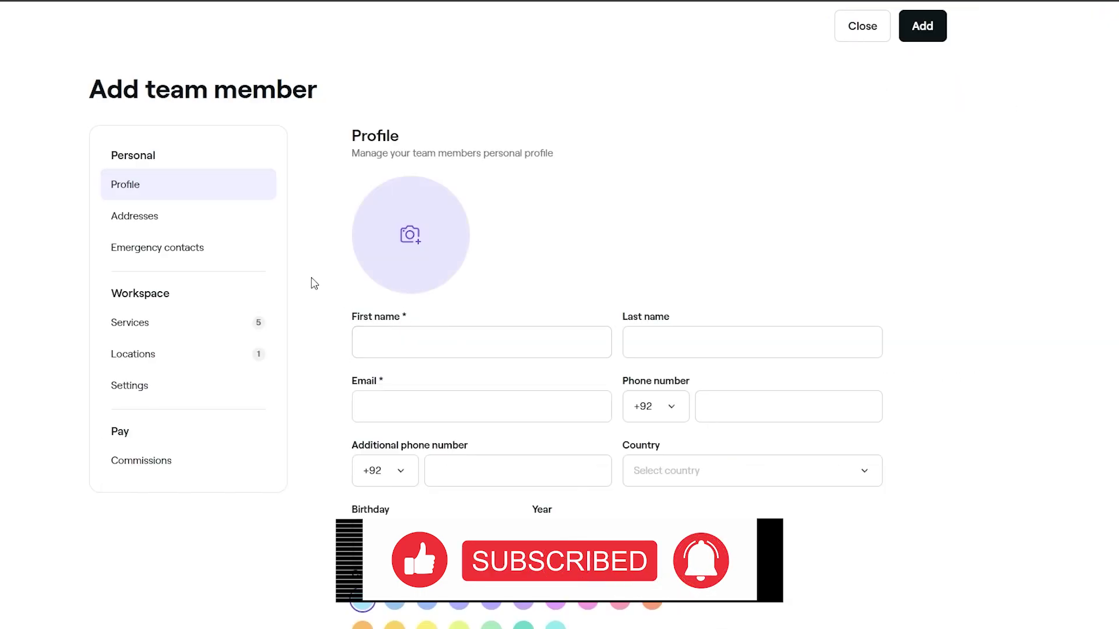
{"action": "scroll", "coordinate": [313, 282], "scroll_direction": "down", "scroll_amount": 3}
{"action": "scroll", "coordinate": [314, 284], "scroll_direction": "up", "scroll_amount": 3}
{"action": "left_click", "coordinate": [410, 235]}
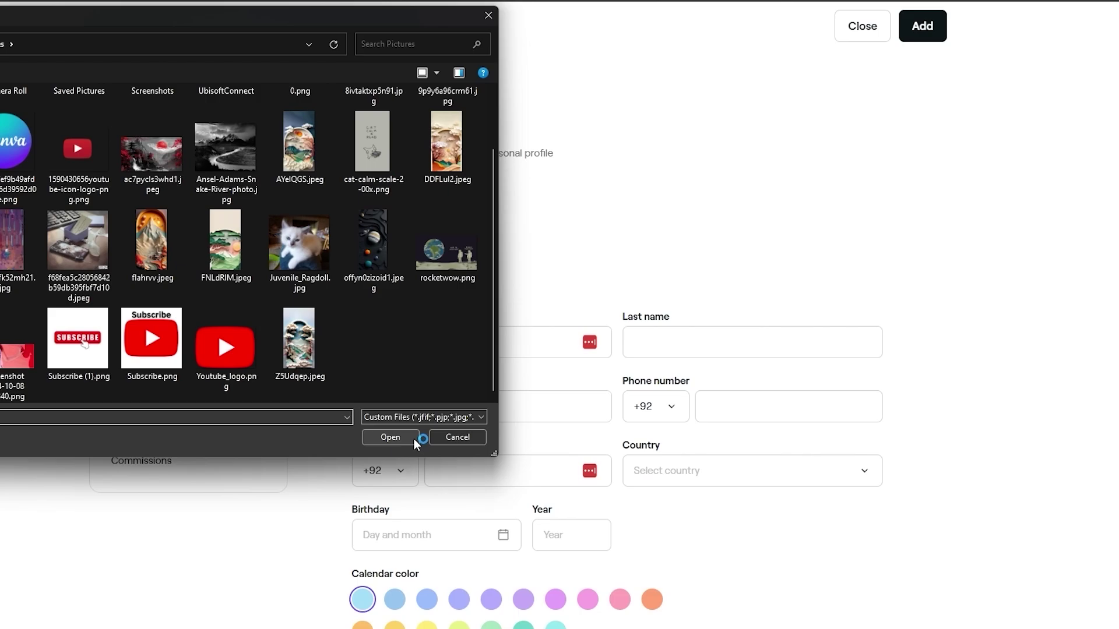
{"action": "left_click", "coordinate": [446, 440]}
{"action": "left_click", "coordinate": [373, 332]}
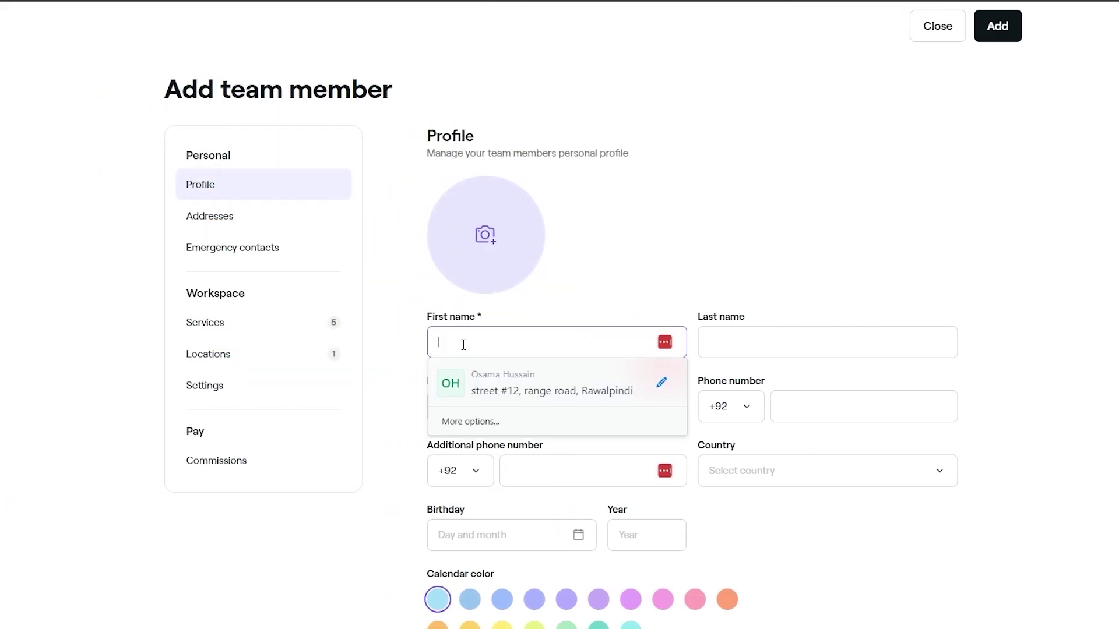
{"action": "key", "text": "Return"}
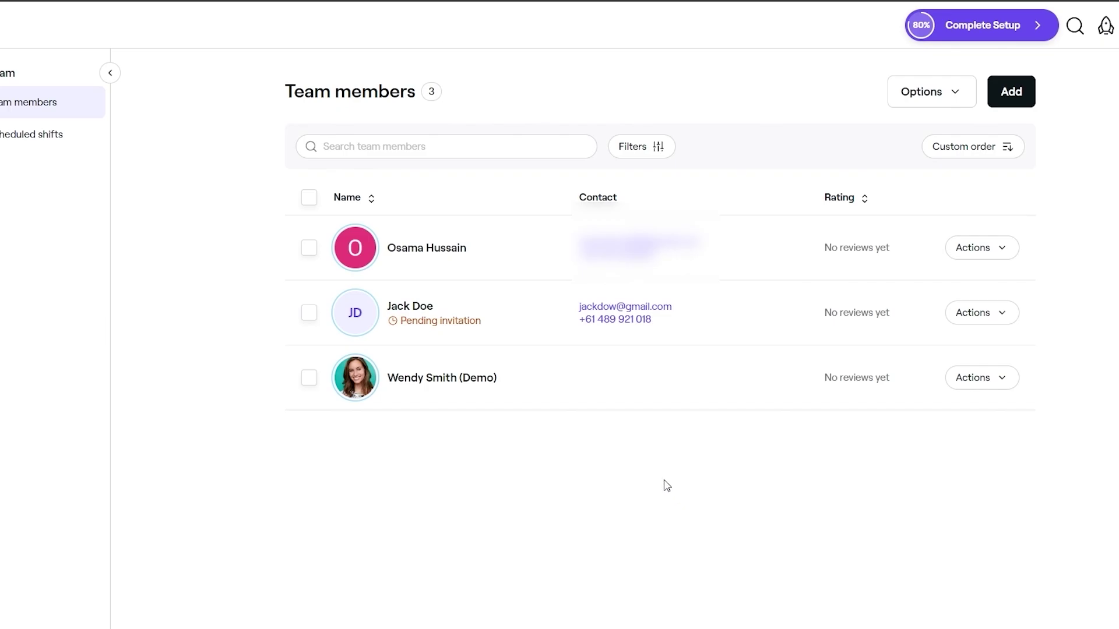
{"action": "left_click", "coordinate": [70, 146]}
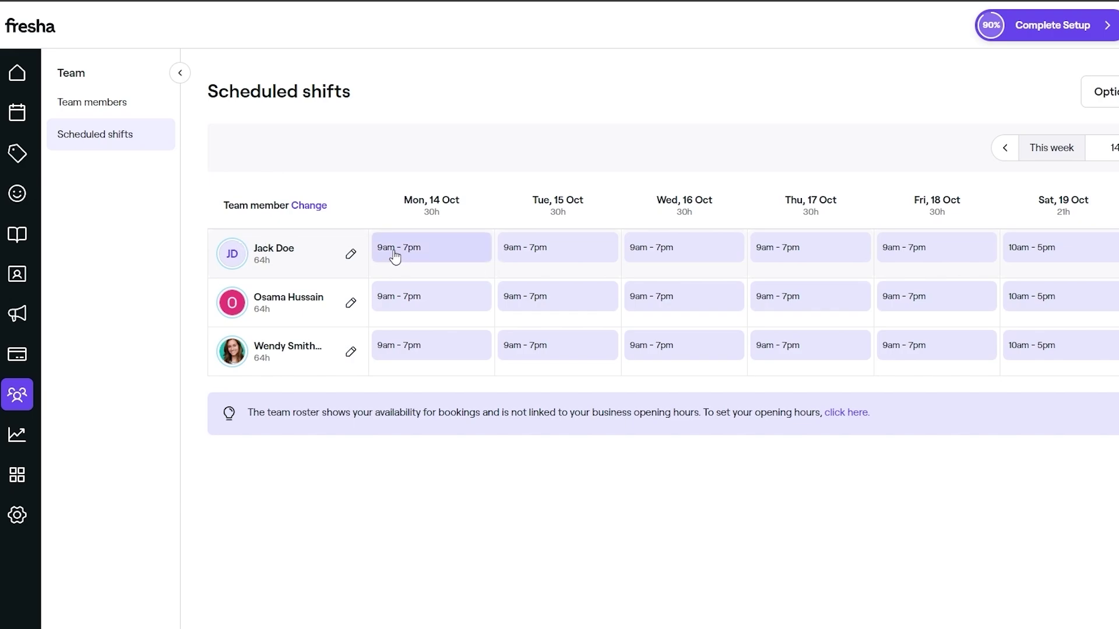
{"action": "mouse_move", "coordinate": [555, 217]}
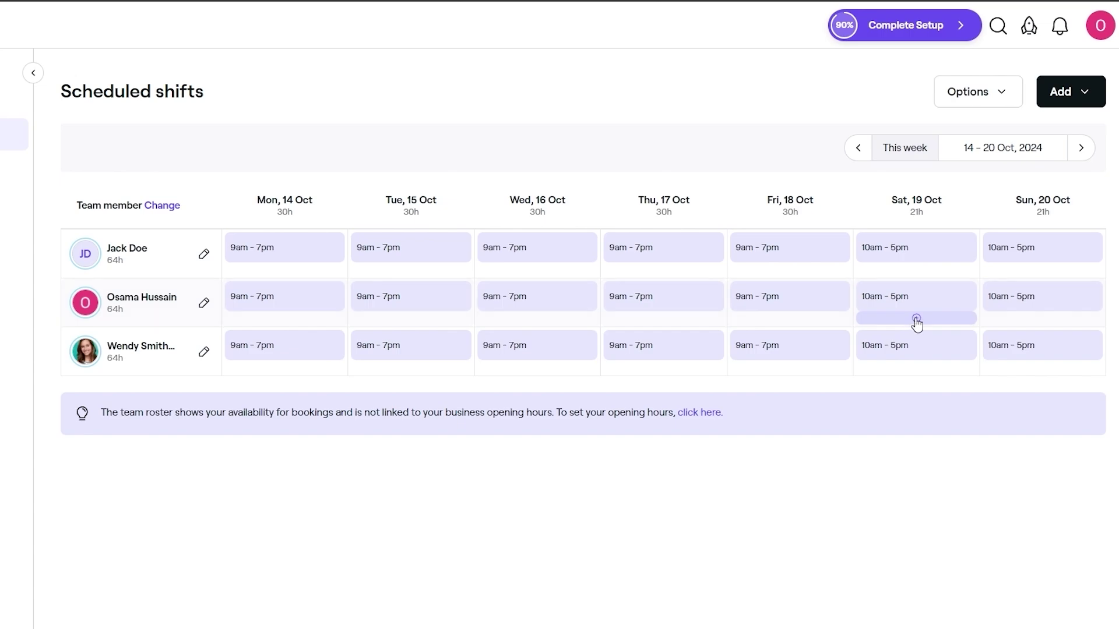
{"action": "left_click", "coordinate": [916, 319]}
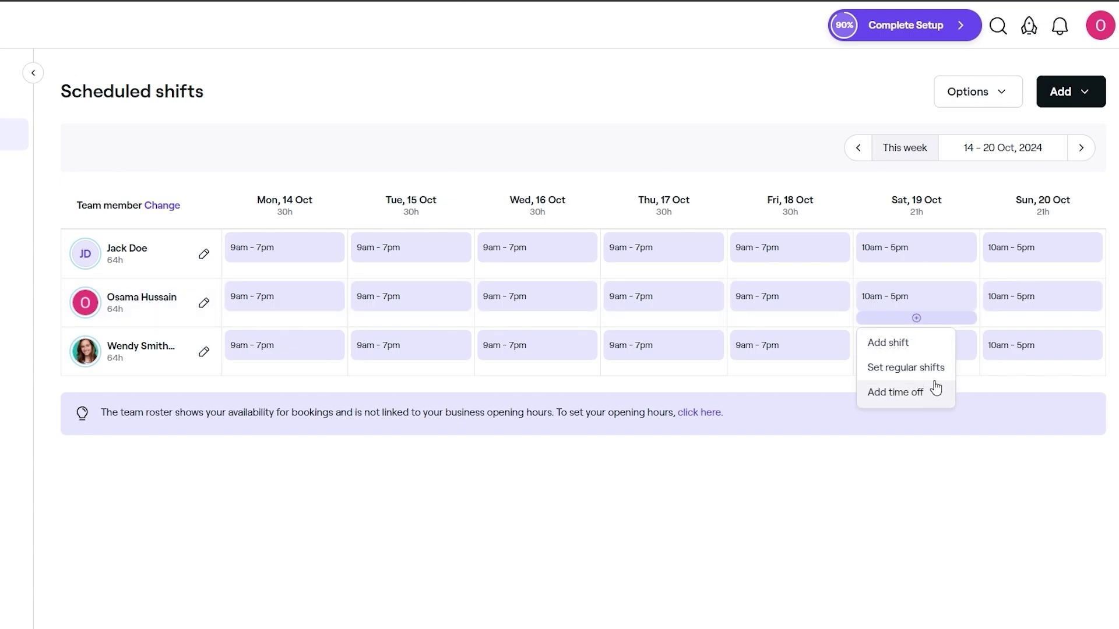
{"action": "left_click", "coordinate": [598, 500]}
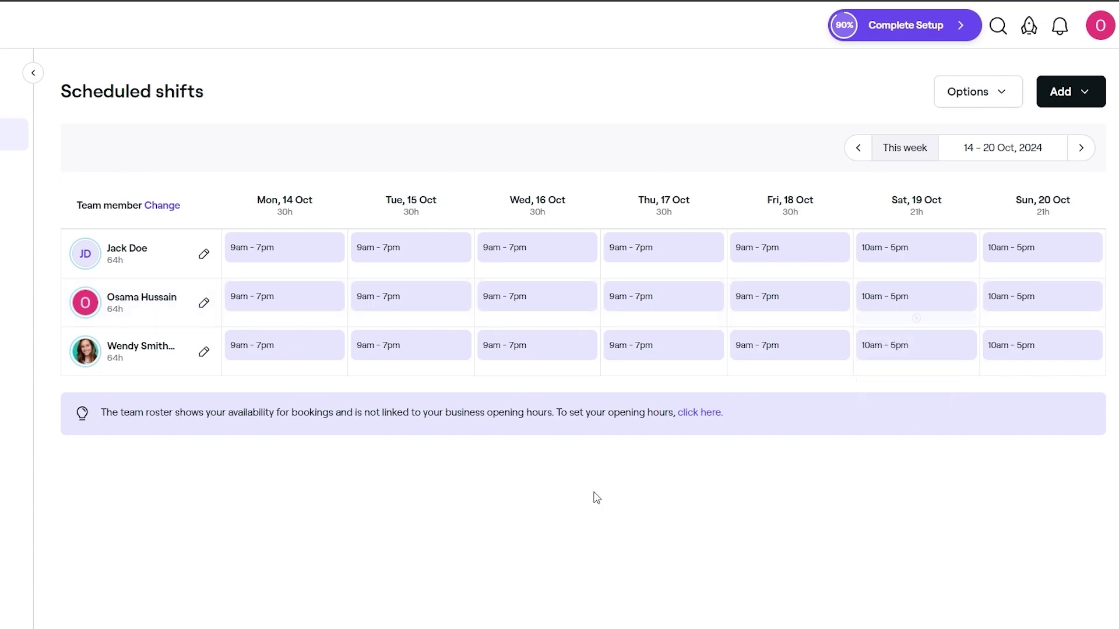
{"action": "left_click", "coordinate": [1093, 100]}
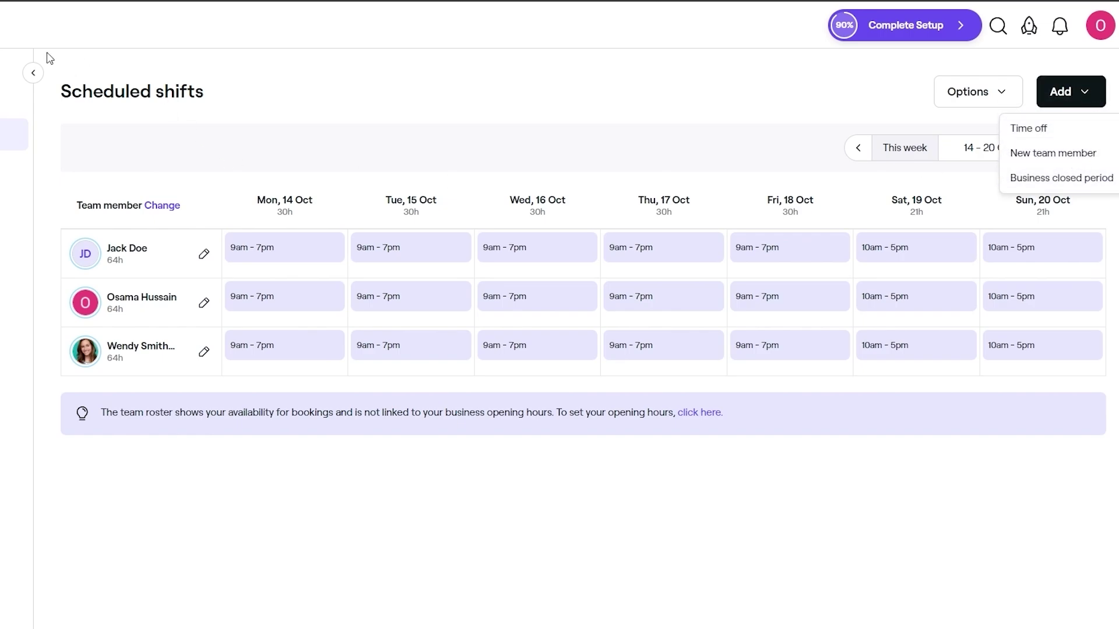
{"action": "left_click", "coordinate": [55, 105]}
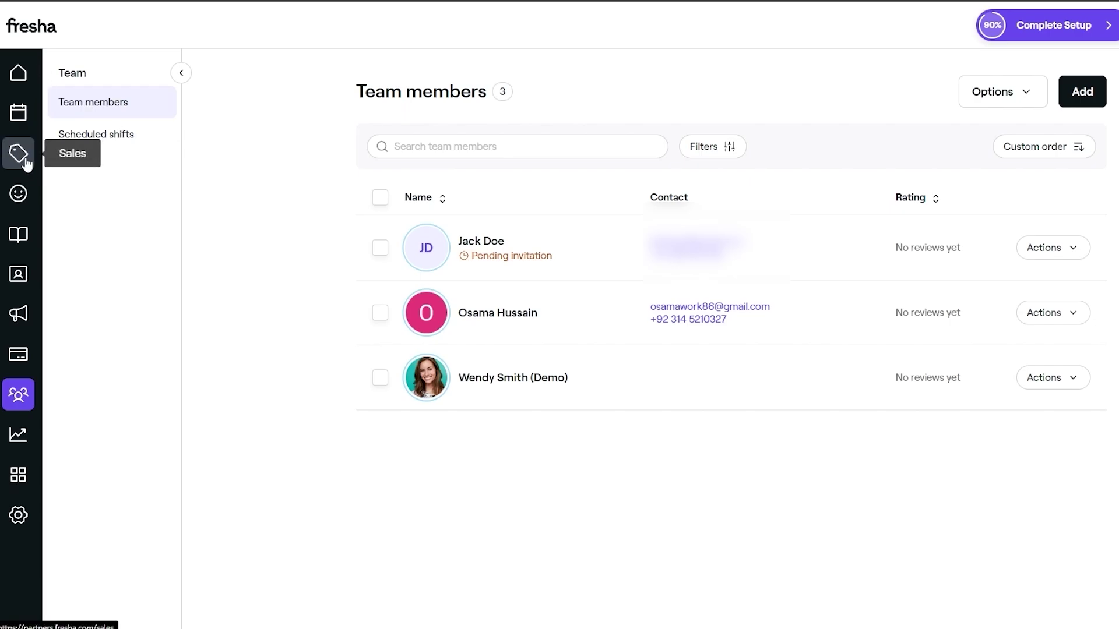
Look through the Clients list, then switch to the Catalog service menu
{"action": "left_click", "coordinate": [21, 205]}
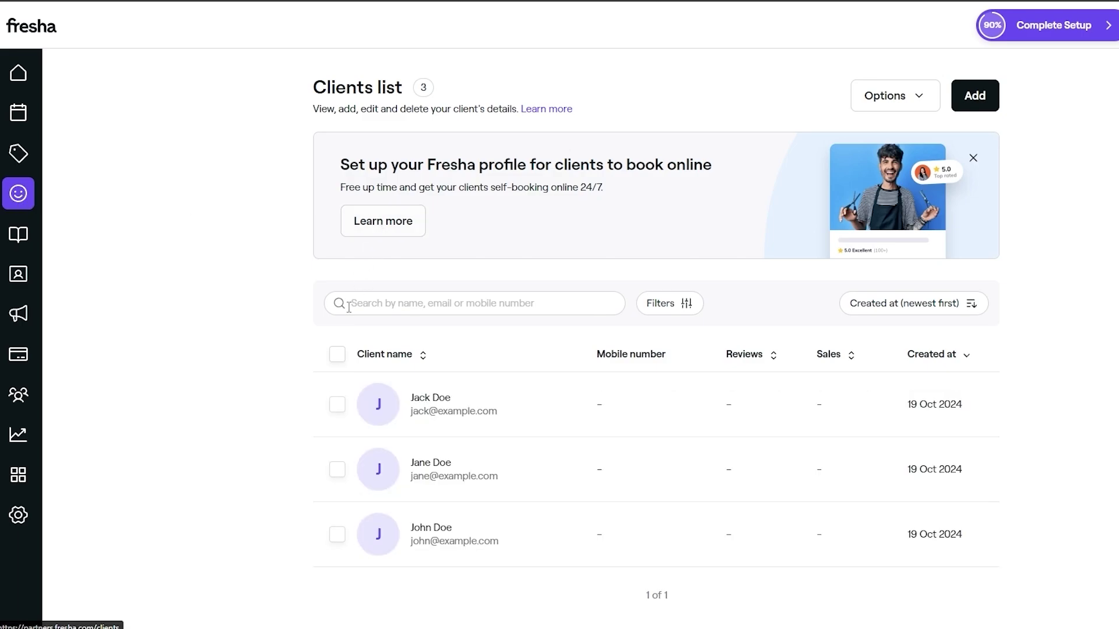
{"action": "scroll", "coordinate": [578, 449], "scroll_direction": "down", "scroll_amount": 1}
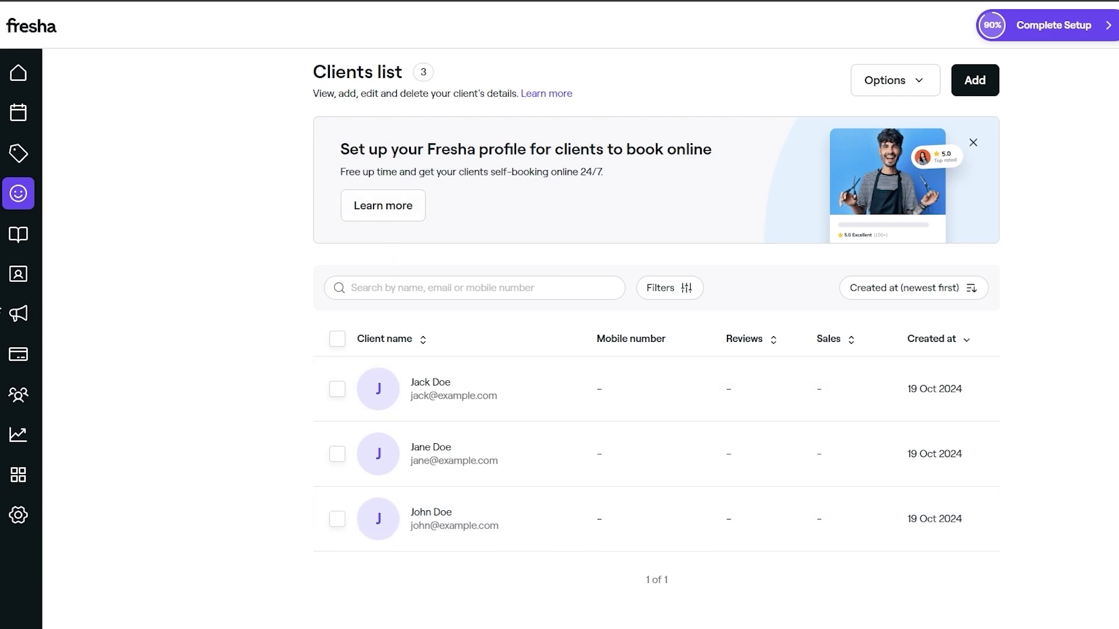
{"action": "left_click", "coordinate": [19, 240]}
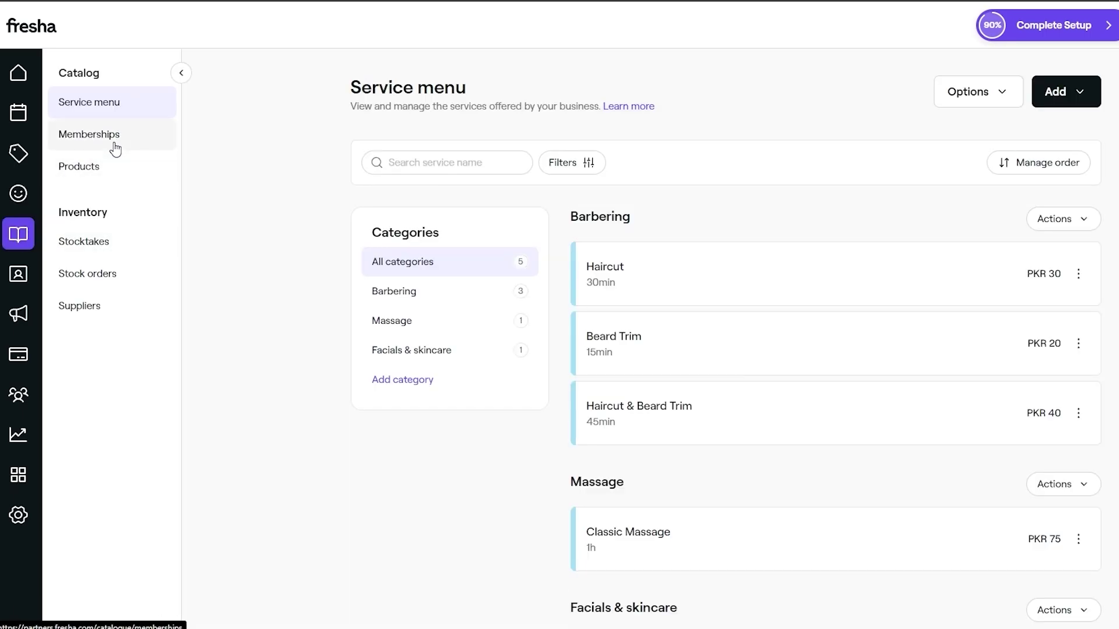
Open the catalog's Memberships section and look over its Free to use badge
{"action": "left_click", "coordinate": [103, 151]}
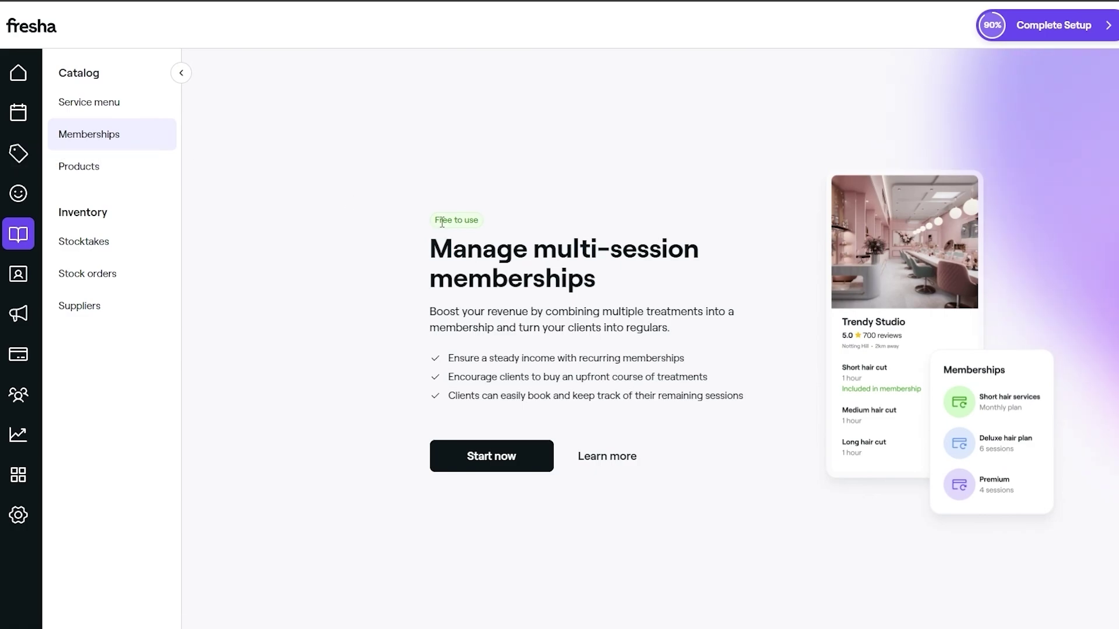
{"action": "left_click_drag", "start_coordinate": [442, 223], "coordinate": [487, 227]}
{"action": "left_click", "coordinate": [487, 226]}
{"action": "left_click", "coordinate": [470, 455]}
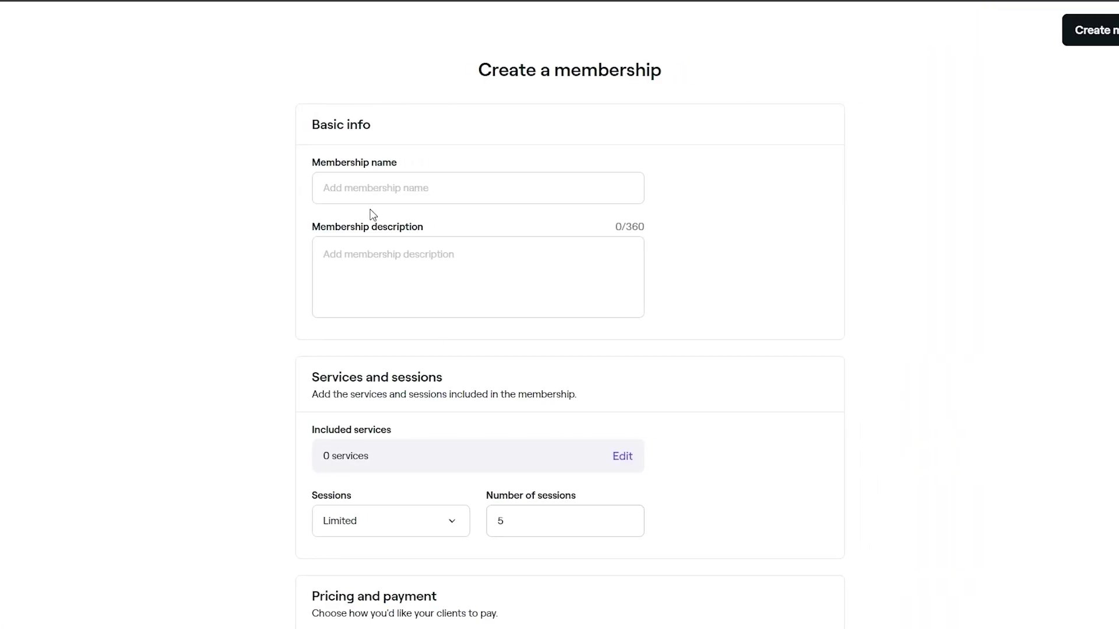
{"action": "left_click_drag", "start_coordinate": [236, 163], "coordinate": [317, 158]}
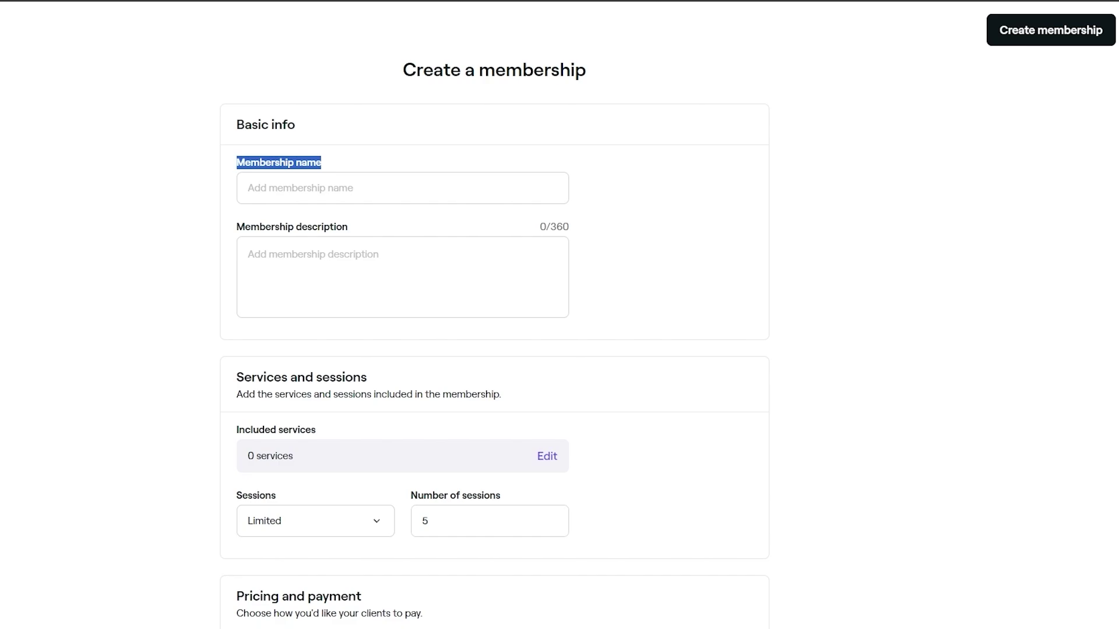
{"action": "scroll", "coordinate": [770, 347], "scroll_direction": "down", "scroll_amount": 5}
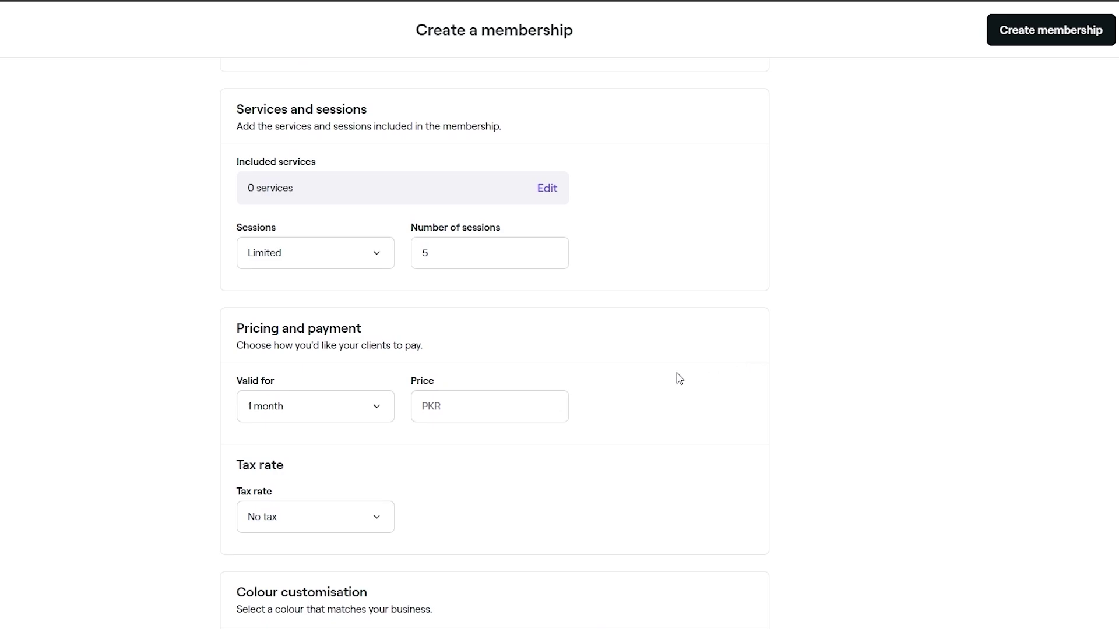
{"action": "left_click", "coordinate": [260, 251]}
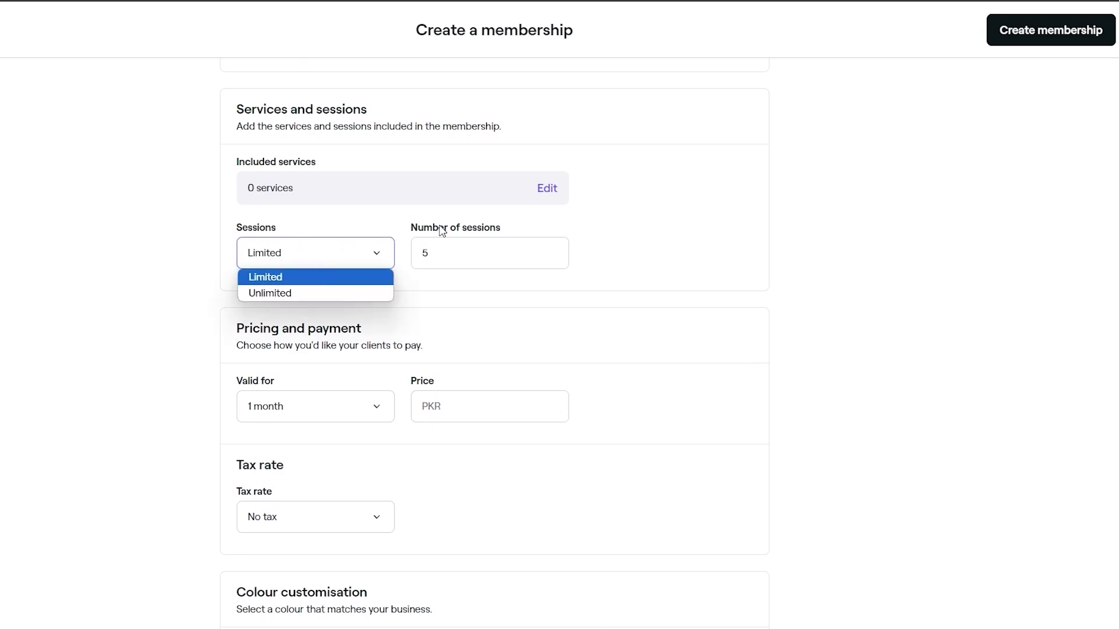
{"action": "left_click", "coordinate": [480, 251]}
{"action": "scroll", "coordinate": [482, 218], "scroll_direction": "down", "scroll_amount": 3}
{"action": "left_click_drag", "start_coordinate": [446, 126], "coordinate": [421, 125]}
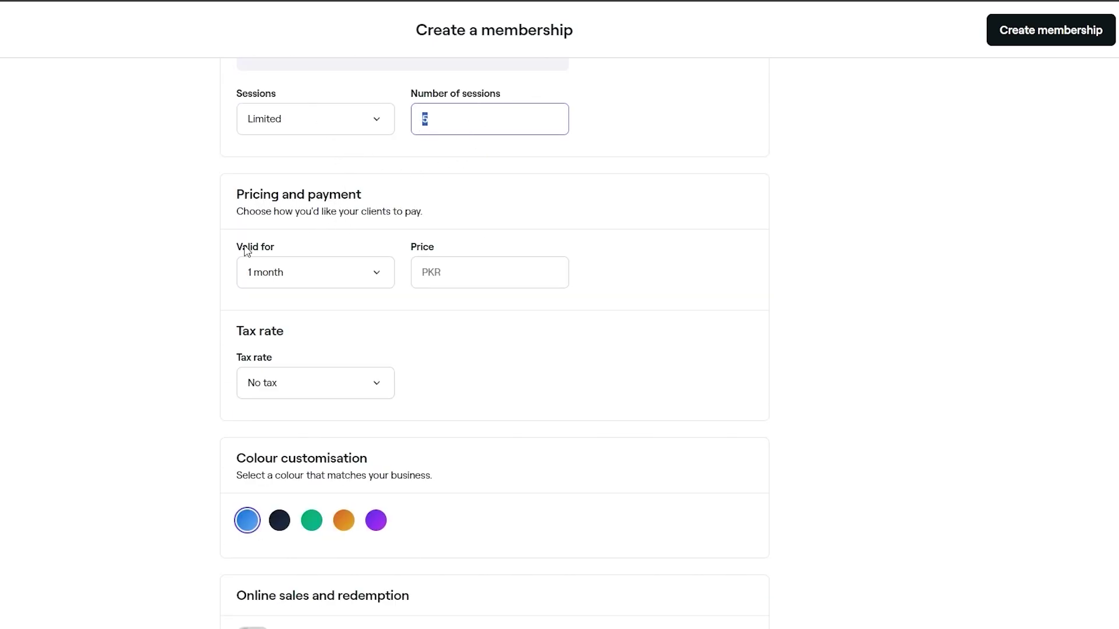
{"action": "left_click_drag", "start_coordinate": [243, 247], "coordinate": [269, 249]}
{"action": "left_click", "coordinate": [497, 282]}
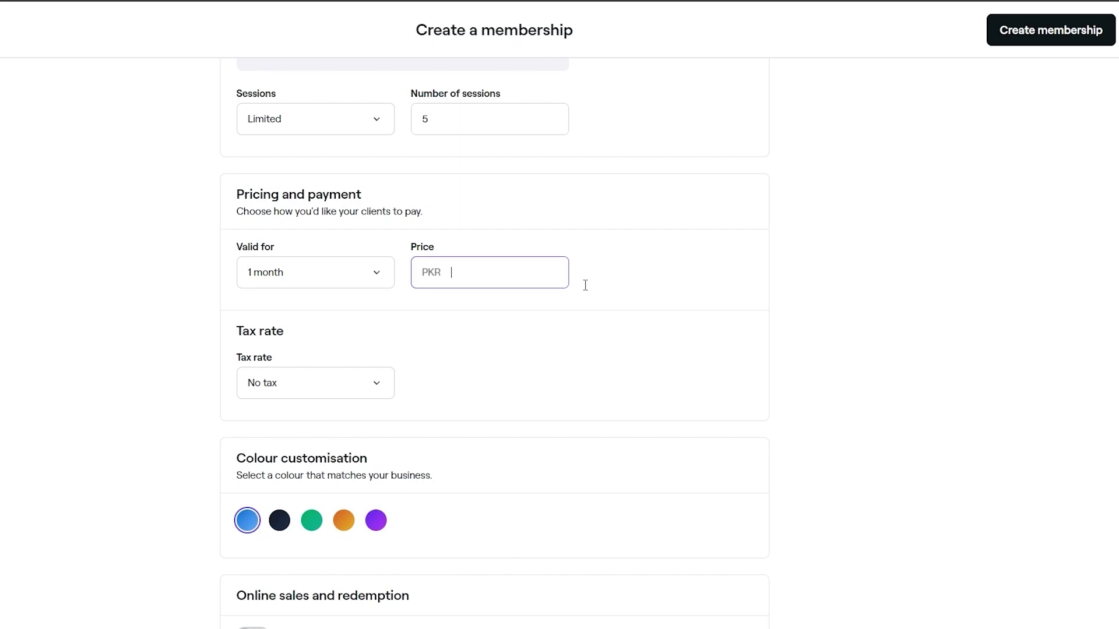
{"action": "left_click", "coordinate": [251, 383]}
{"action": "left_click", "coordinate": [564, 394]}
{"action": "scroll", "coordinate": [564, 394], "scroll_direction": "down", "scroll_amount": 3}
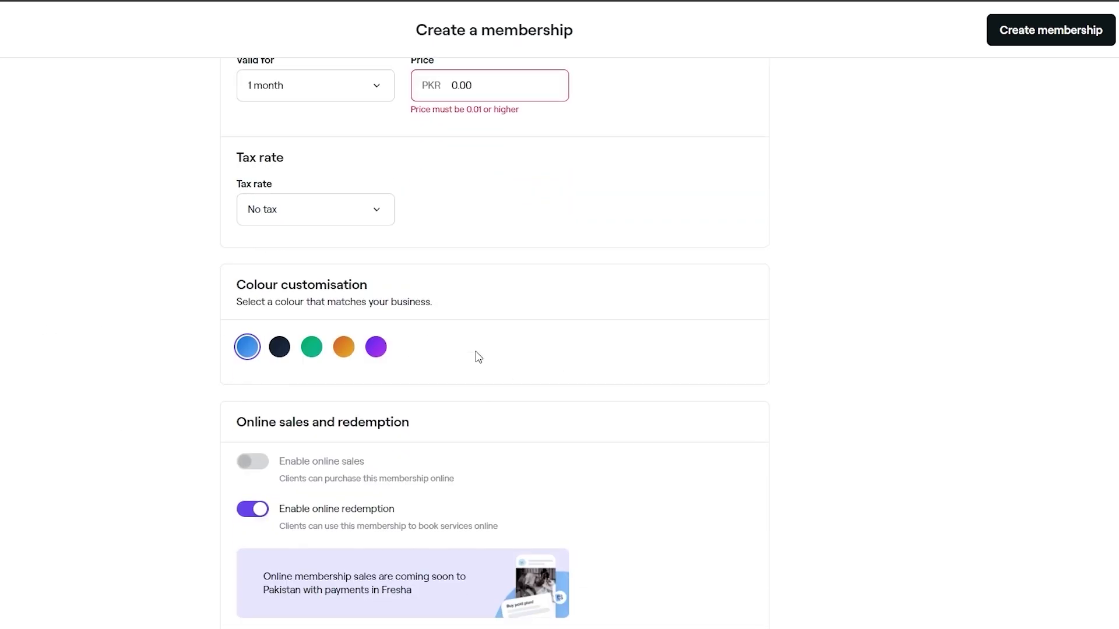
{"action": "left_click_drag", "start_coordinate": [227, 265], "coordinate": [387, 289]}
{"action": "left_click", "coordinate": [429, 288]}
{"action": "scroll", "coordinate": [390, 283], "scroll_direction": "down", "scroll_amount": 3}
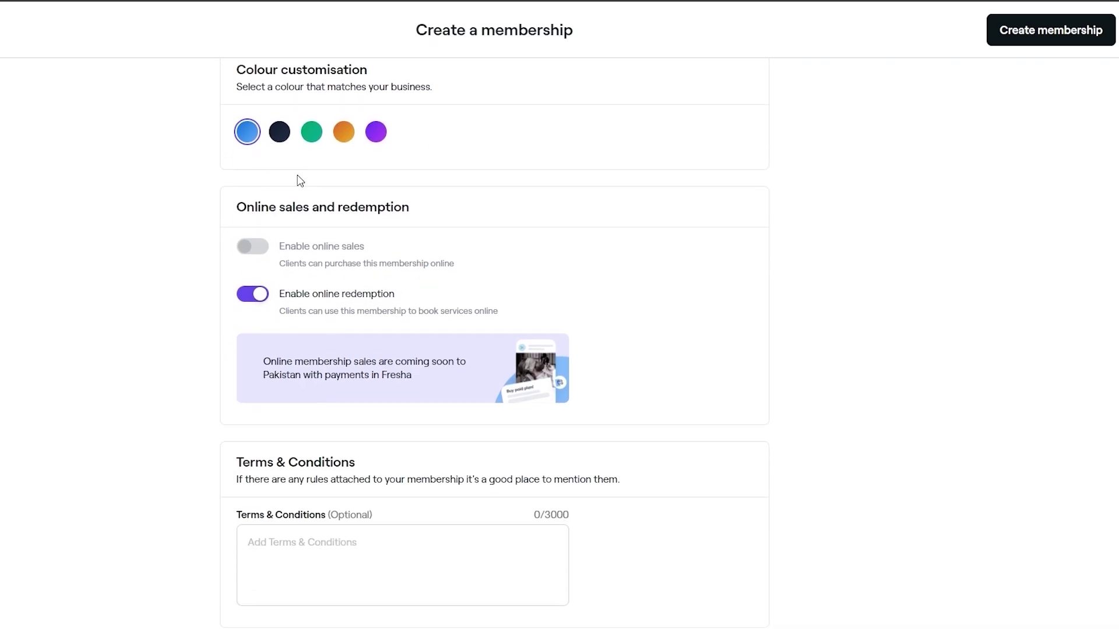
{"action": "scroll", "coordinate": [479, 428], "scroll_direction": "up", "scroll_amount": 3}
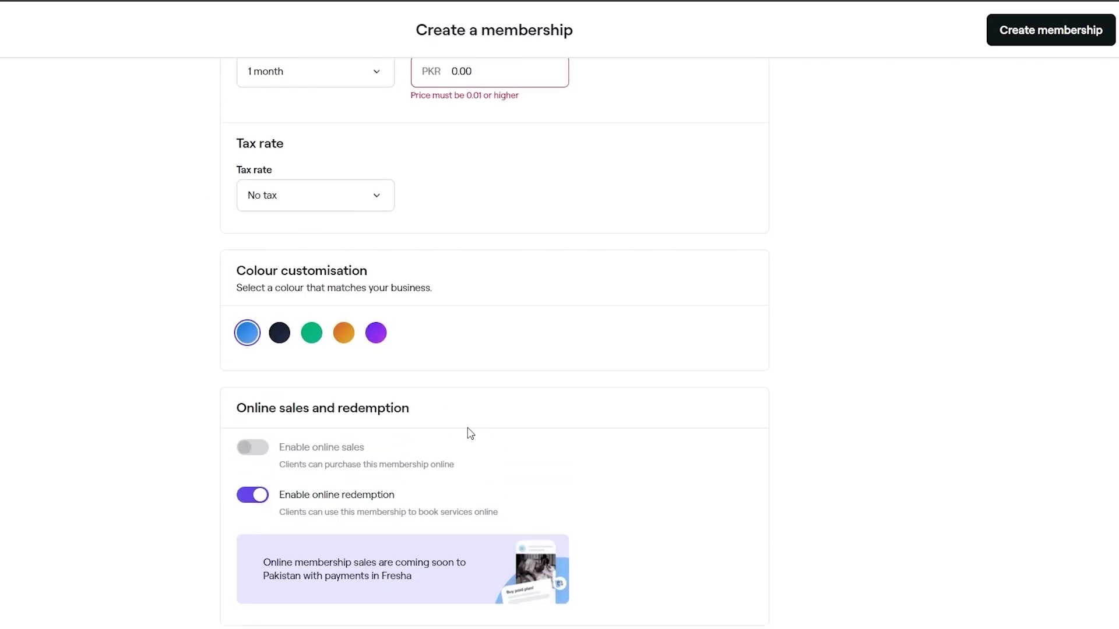
{"action": "scroll", "coordinate": [465, 432], "scroll_direction": "down", "scroll_amount": 4}
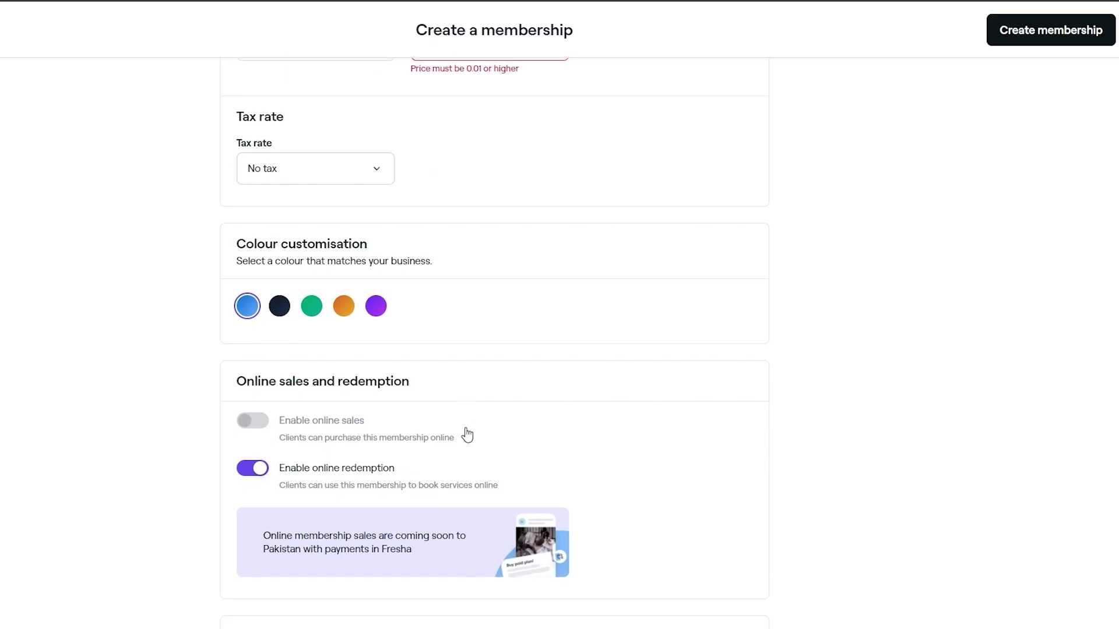
{"action": "scroll", "coordinate": [367, 481], "scroll_direction": "up", "scroll_amount": 6}
{"action": "scroll", "coordinate": [327, 479], "scroll_direction": "up", "scroll_amount": 7}
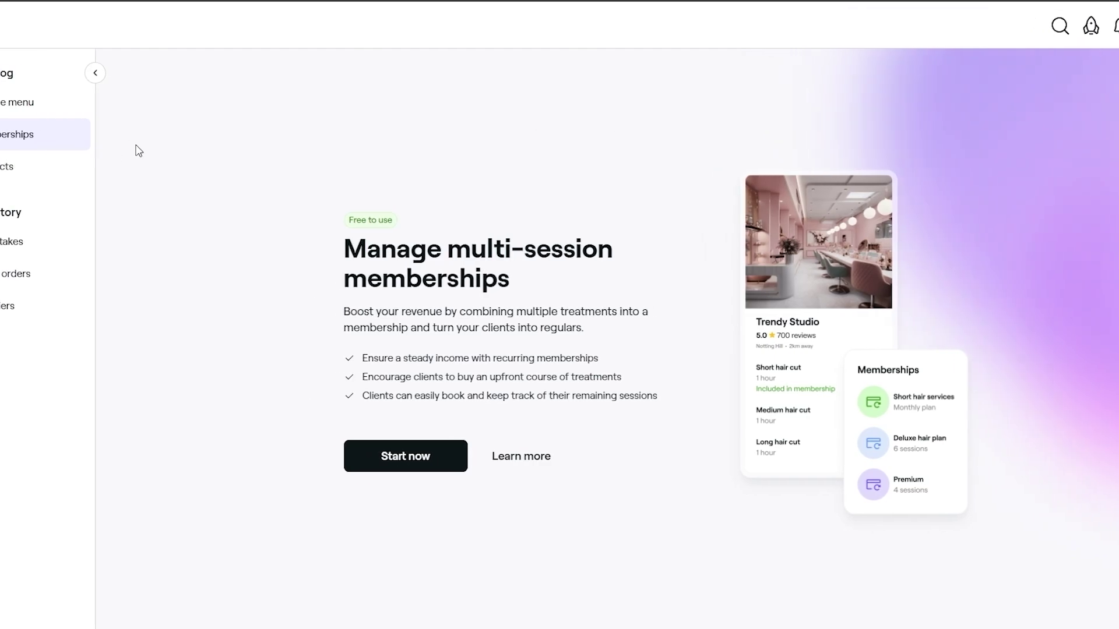
Switch the catalog to the Products section
{"action": "left_click", "coordinate": [120, 170]}
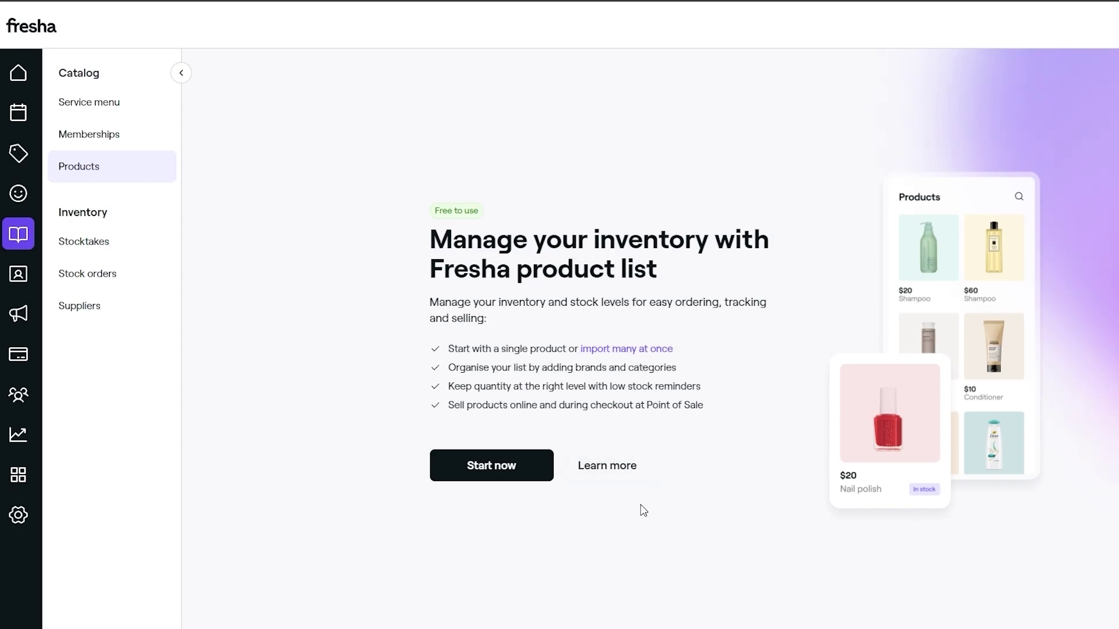
{"action": "left_click", "coordinate": [525, 476]}
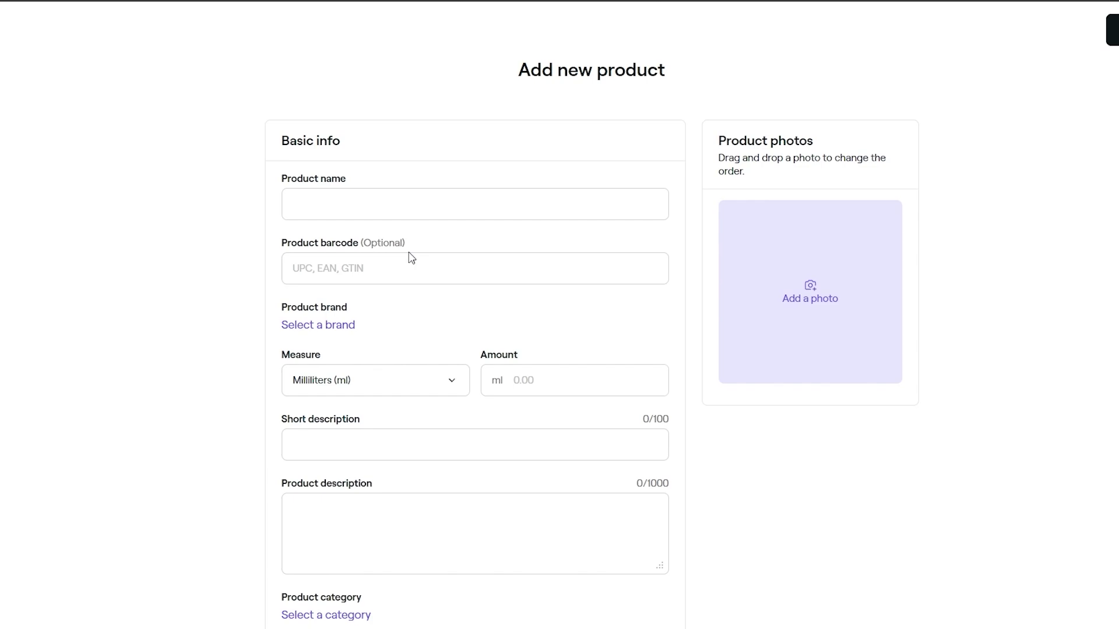
{"action": "left_click_drag", "start_coordinate": [259, 179], "coordinate": [322, 184]}
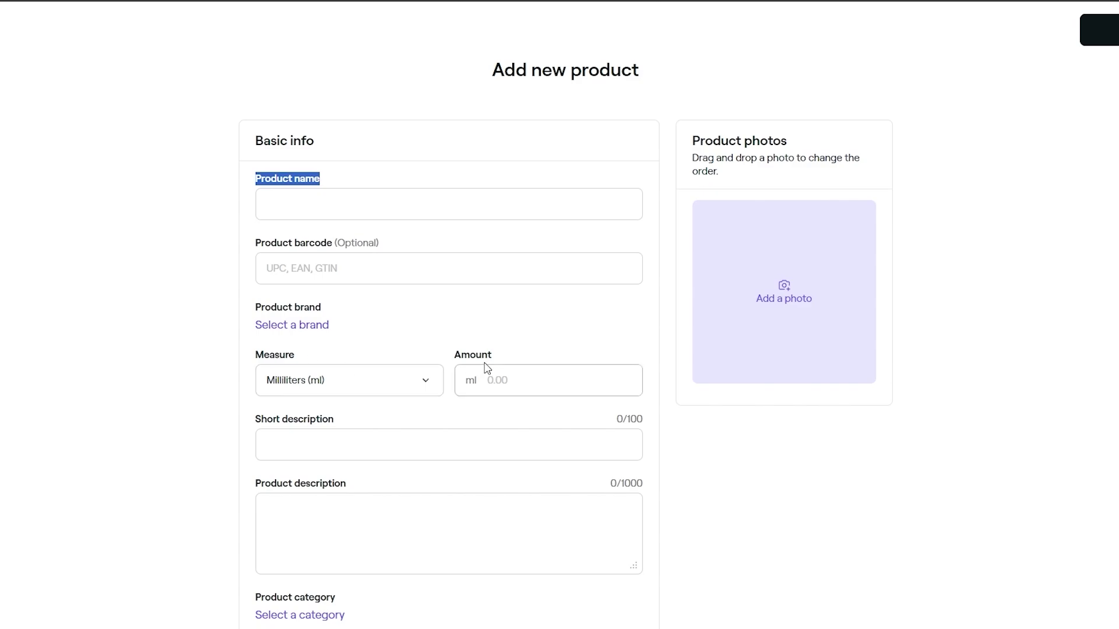
{"action": "scroll", "coordinate": [488, 367], "scroll_direction": "down", "scroll_amount": 5}
{"action": "scroll", "coordinate": [466, 286], "scroll_direction": "down", "scroll_amount": 3}
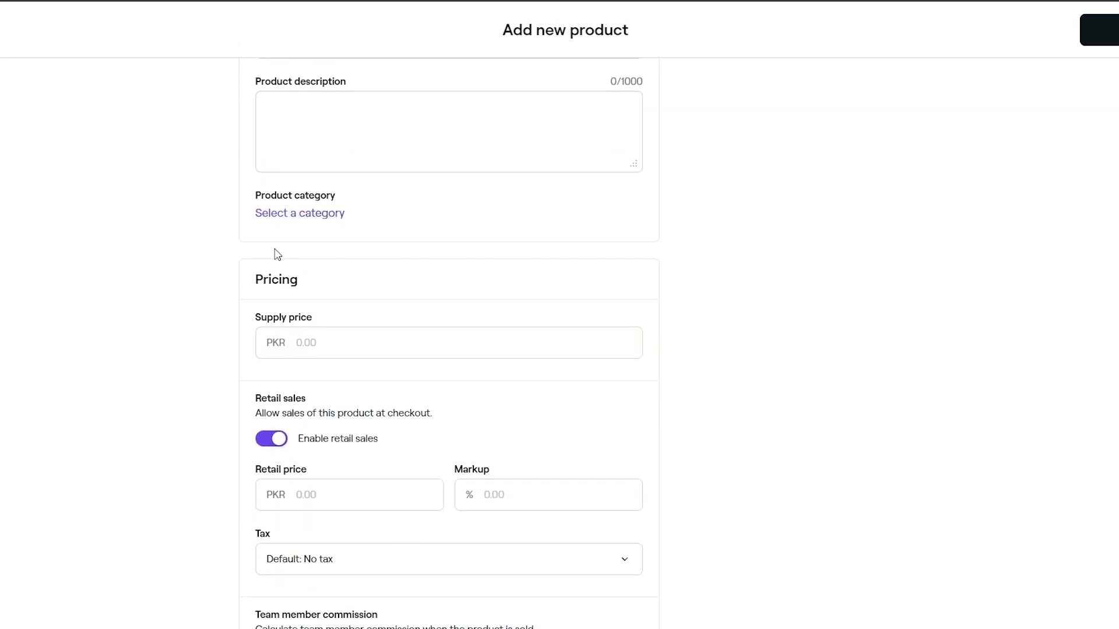
{"action": "scroll", "coordinate": [627, 467], "scroll_direction": "down", "scroll_amount": 6}
{"action": "scroll", "coordinate": [627, 462], "scroll_direction": "down", "scroll_amount": 6}
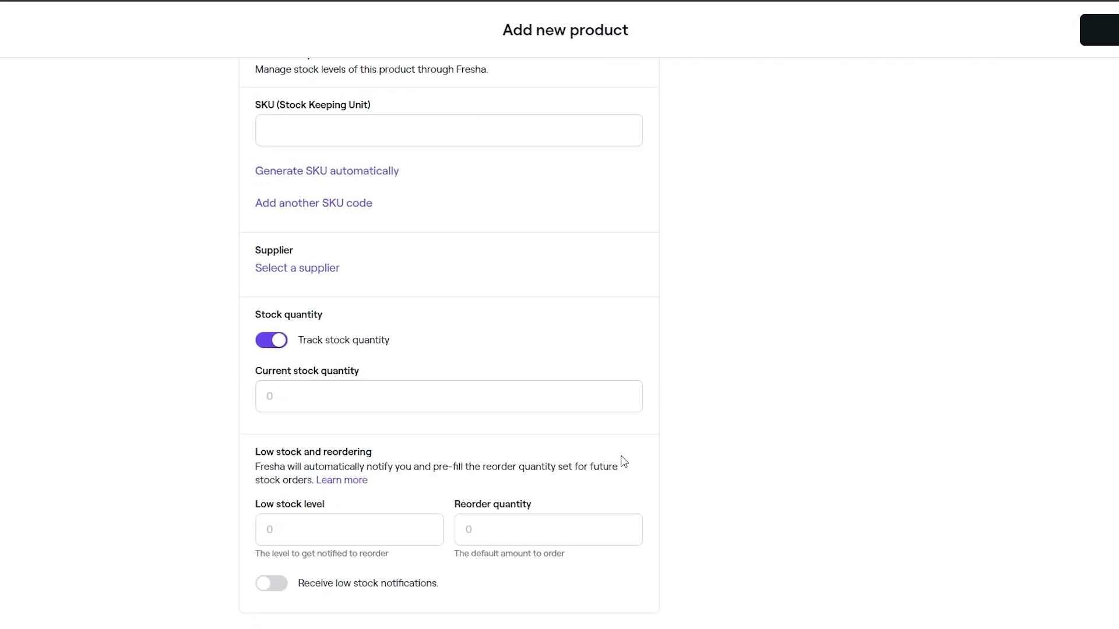
{"action": "scroll", "coordinate": [623, 460], "scroll_direction": "up", "scroll_amount": 17}
{"action": "scroll", "coordinate": [624, 461], "scroll_direction": "up", "scroll_amount": 2}
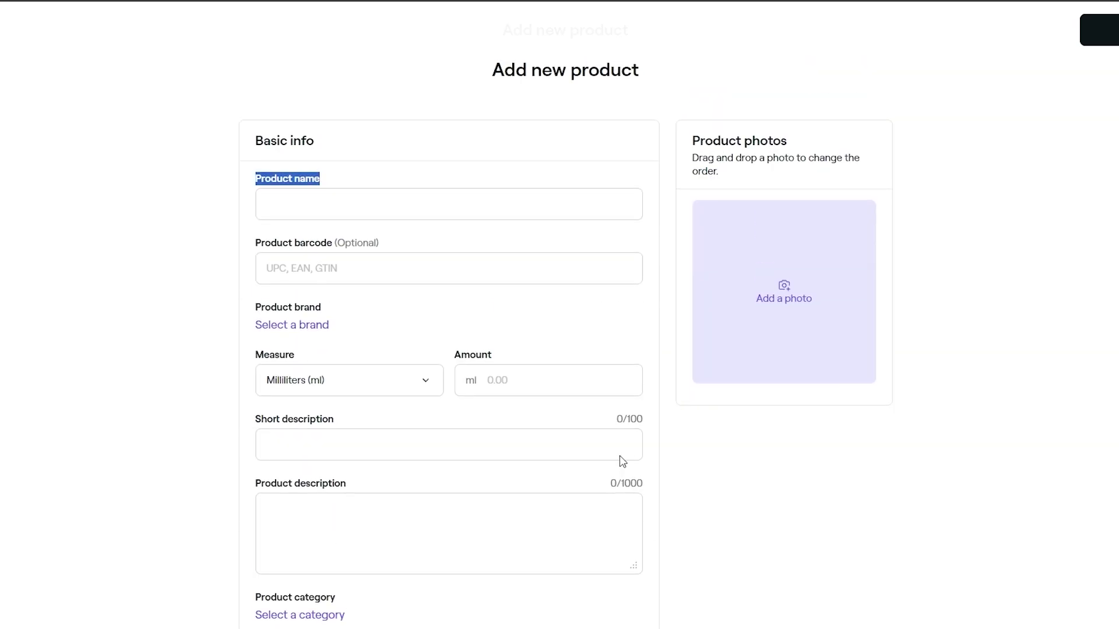
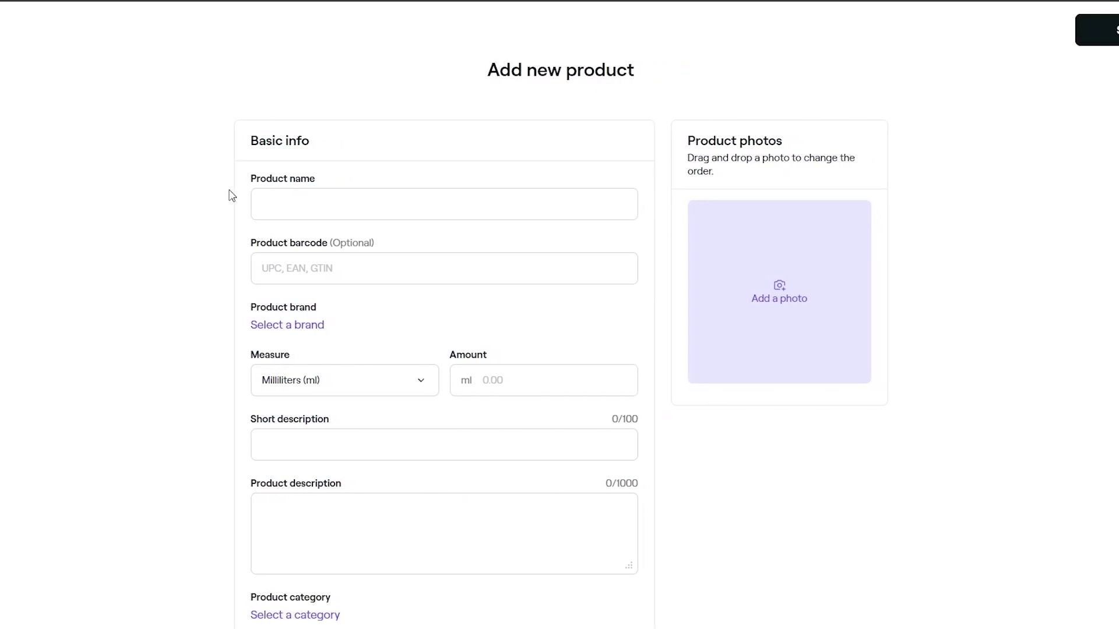
Name the product Zen Shampoo, add a bottle photo and set the amount to 500 ml
{"action": "left_click", "coordinate": [346, 203]}
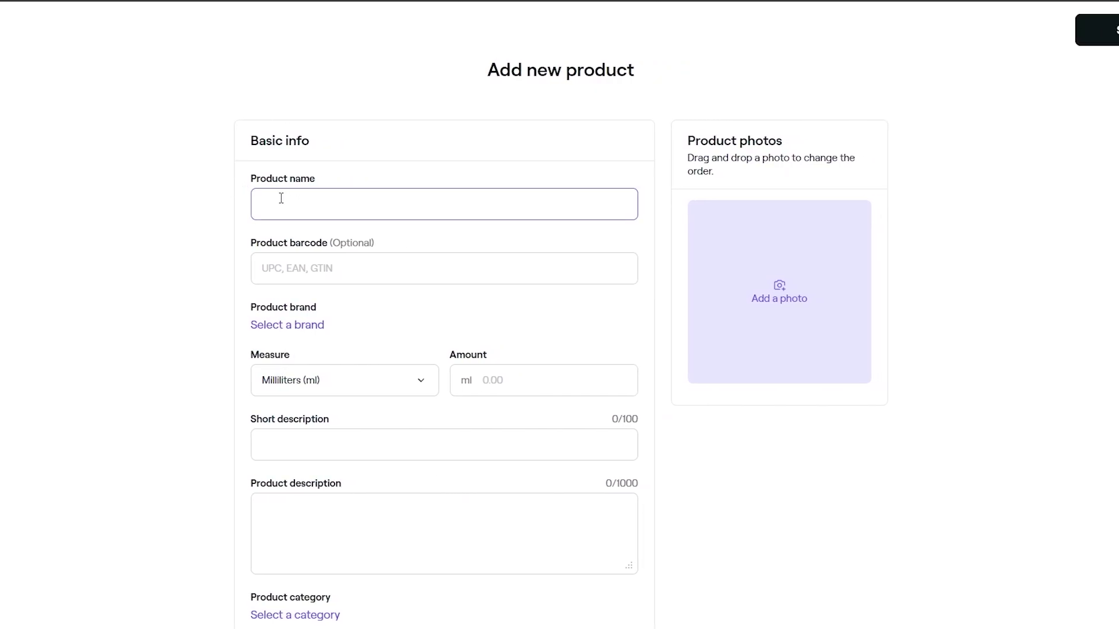
{"action": "type", "text": "Zen Shampoo"}
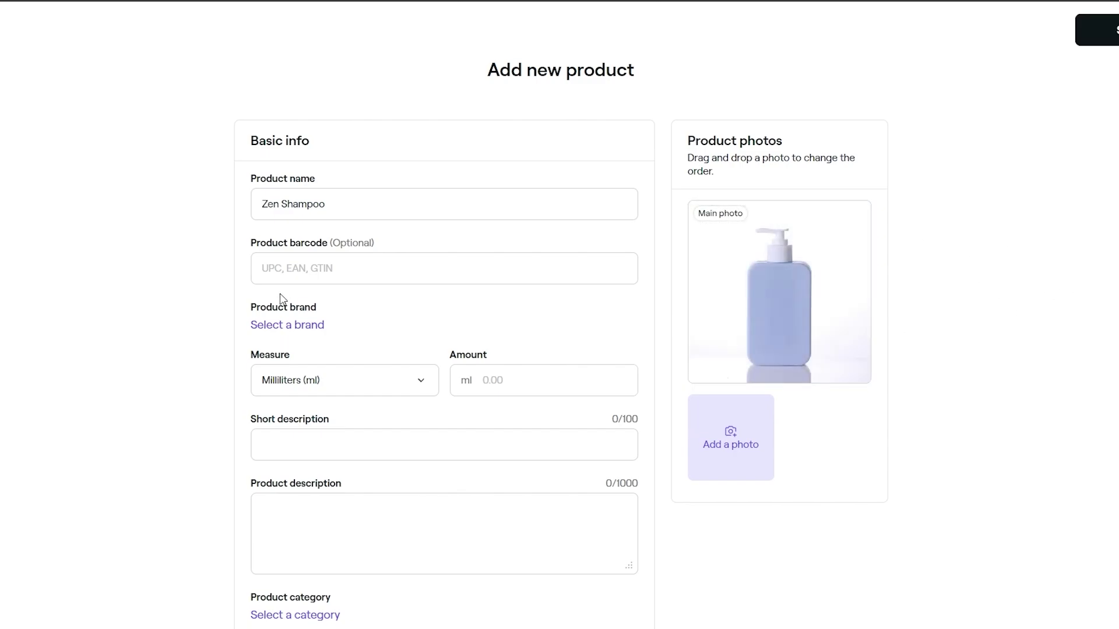
{"action": "left_click_drag", "start_coordinate": [251, 243], "coordinate": [309, 243]}
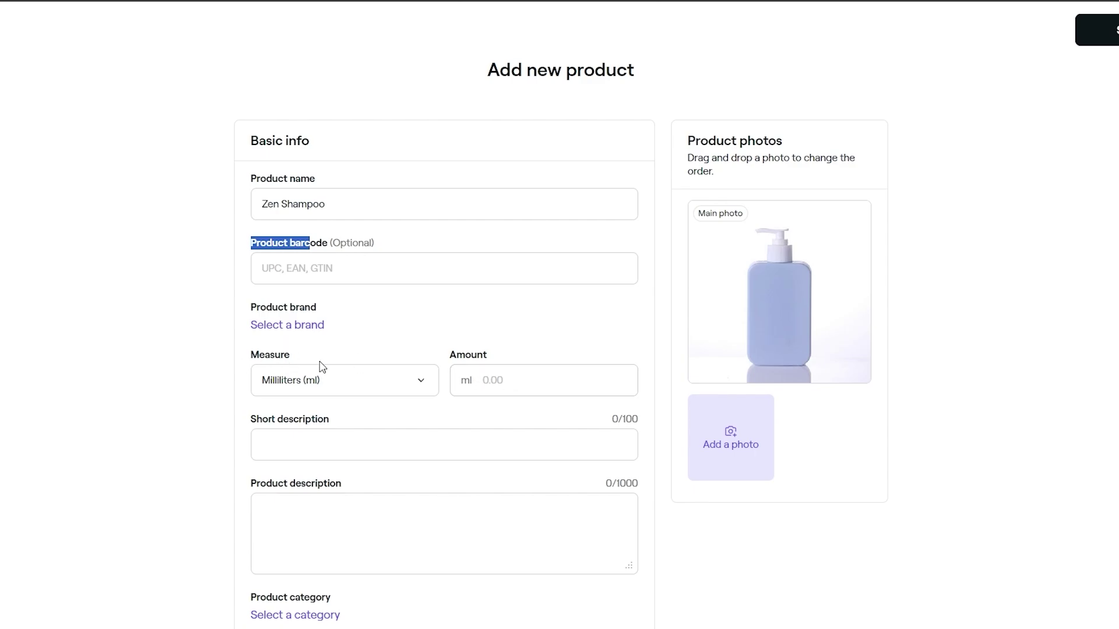
{"action": "left_click", "coordinate": [355, 382]}
{"action": "left_click", "coordinate": [373, 382]}
{"action": "left_click", "coordinate": [499, 373]}
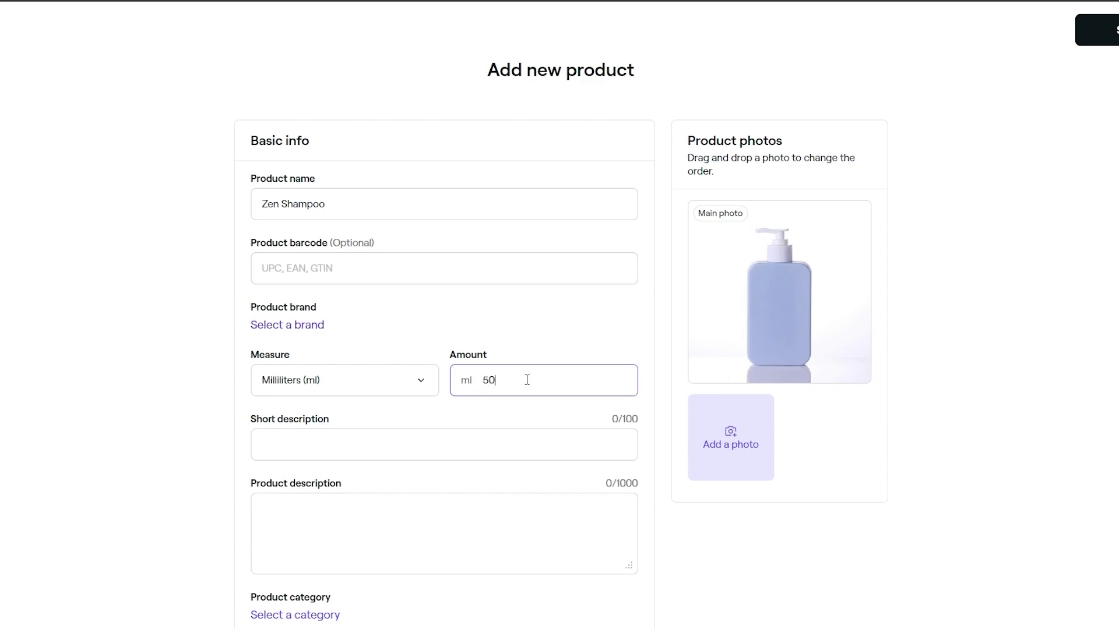
{"action": "type", "text": "500.00"}
{"action": "scroll", "coordinate": [357, 337], "scroll_direction": "down", "scroll_amount": 5}
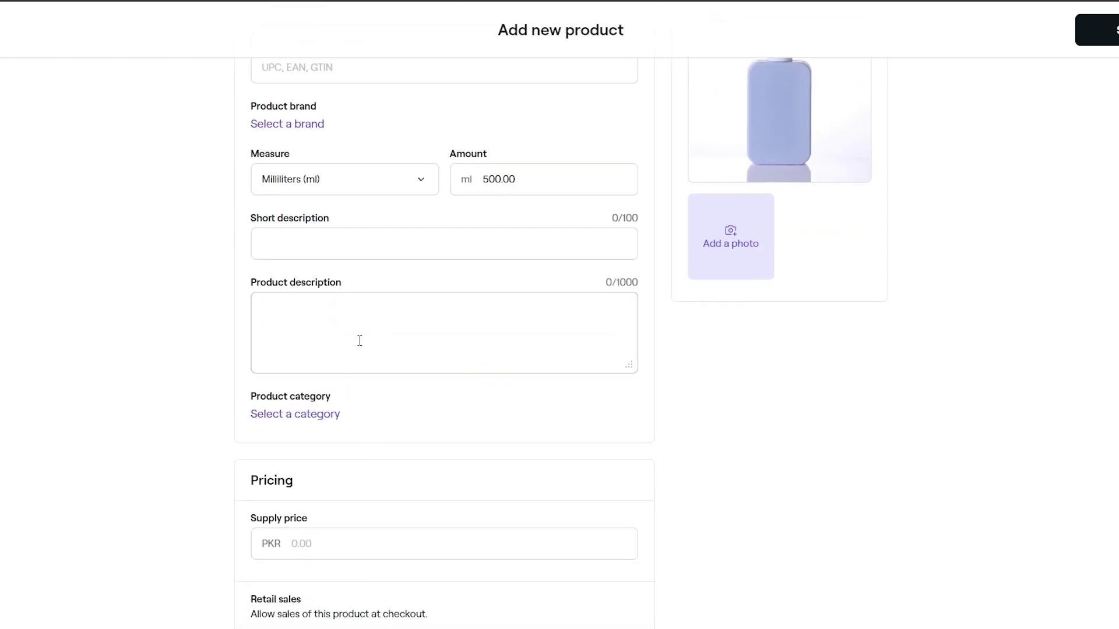
Create a new product category called Shampo and assign it to the product
{"action": "left_click", "coordinate": [282, 280]}
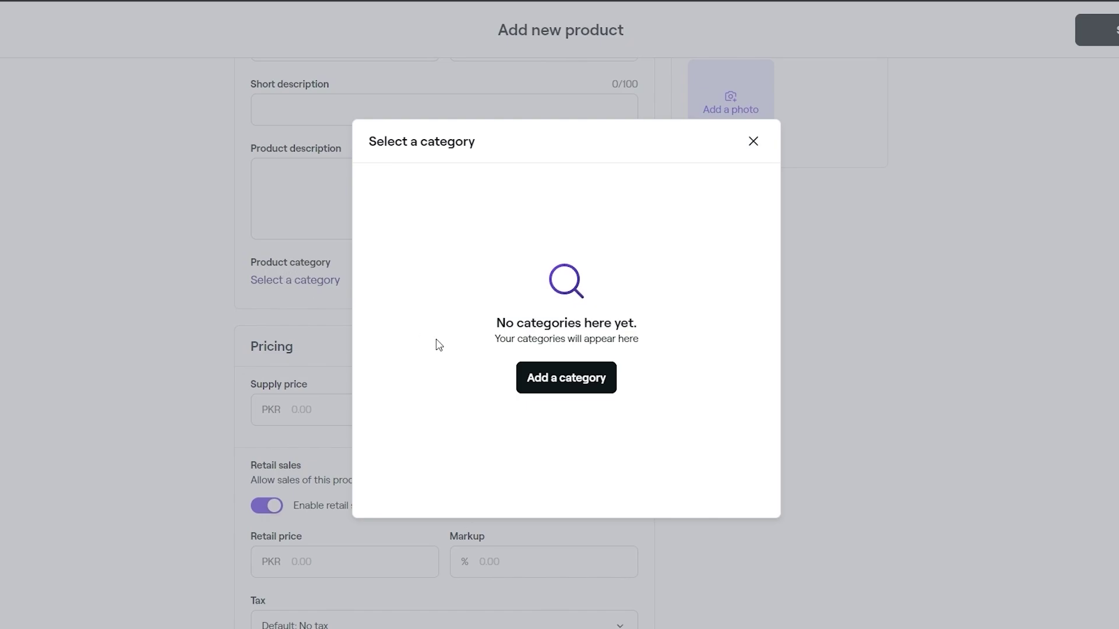
{"action": "left_click", "coordinate": [582, 378]}
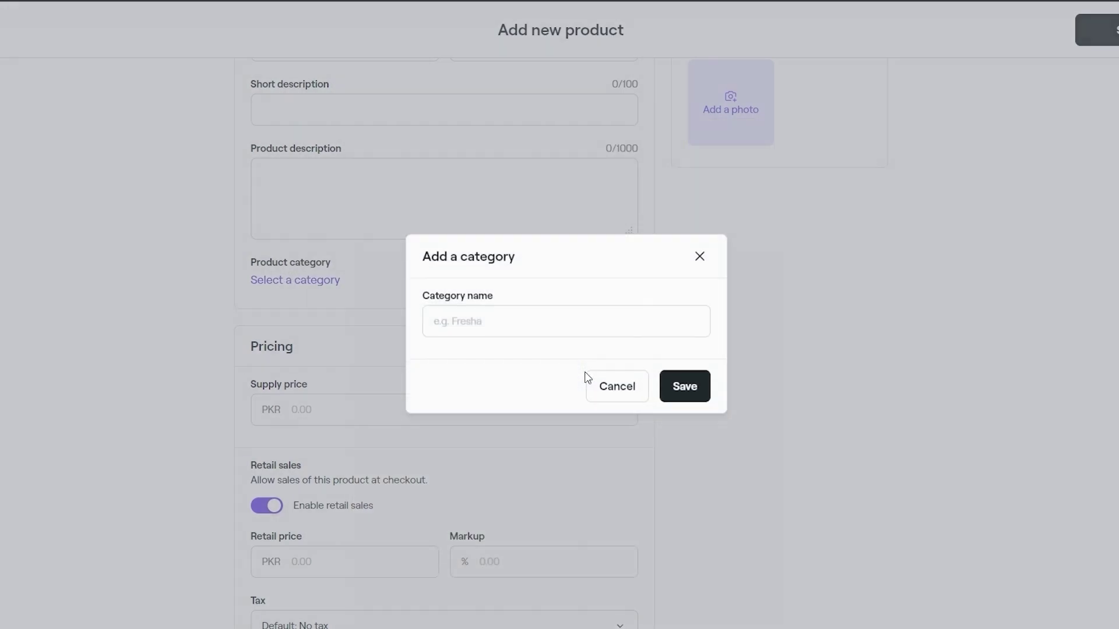
{"action": "left_click", "coordinate": [513, 317]}
{"action": "type", "text": "Shampo"}
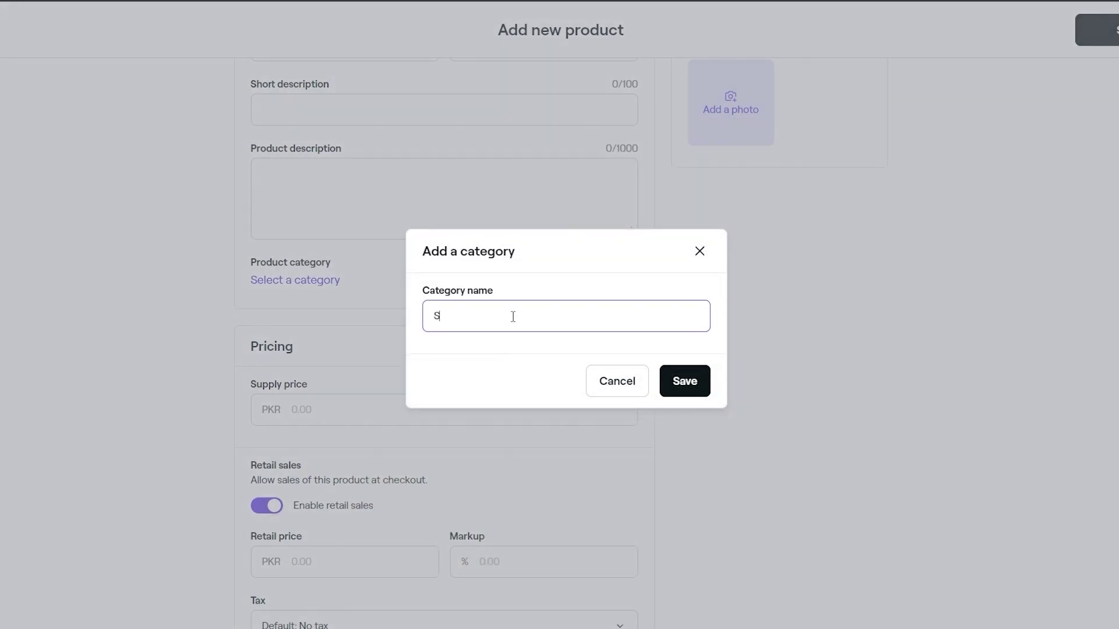
{"action": "left_click", "coordinate": [684, 381]}
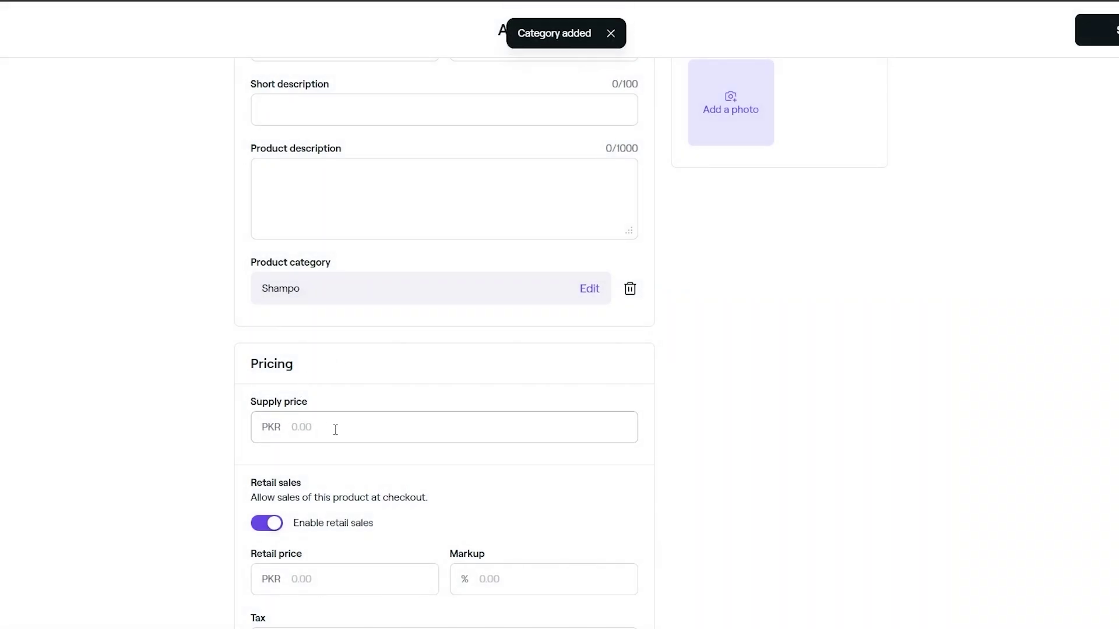
{"action": "left_click", "coordinate": [337, 431]}
Set the supply price to PKR 4 and the retail price to PKR 15, with No tax
{"action": "type", "text": "10"}
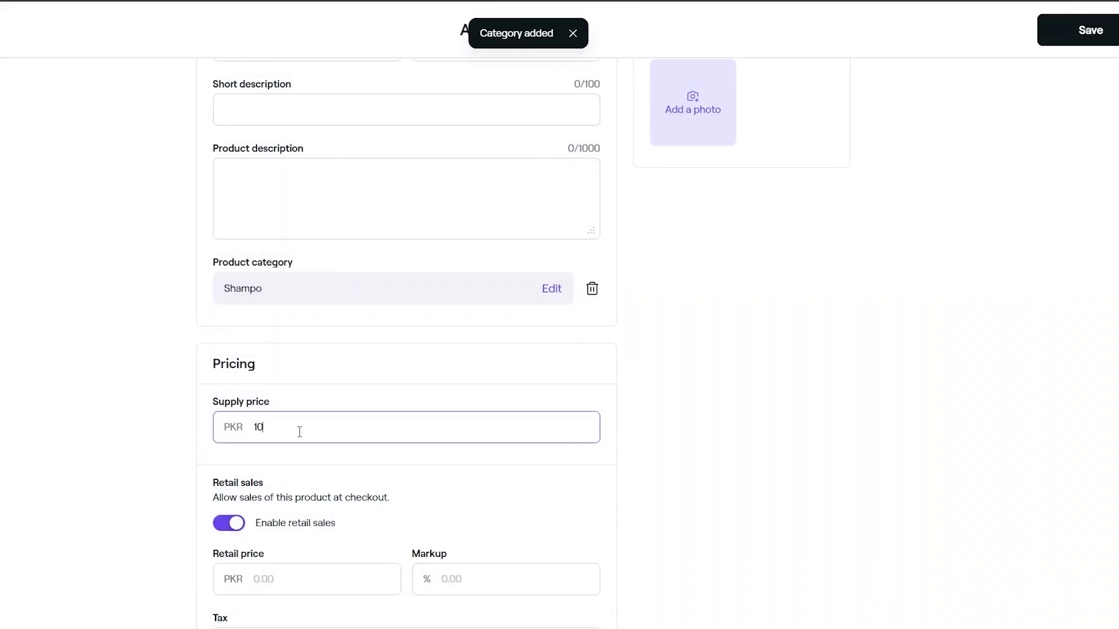
{"action": "scroll", "coordinate": [300, 431], "scroll_direction": "down", "scroll_amount": 5}
{"action": "left_click", "coordinate": [260, 245]}
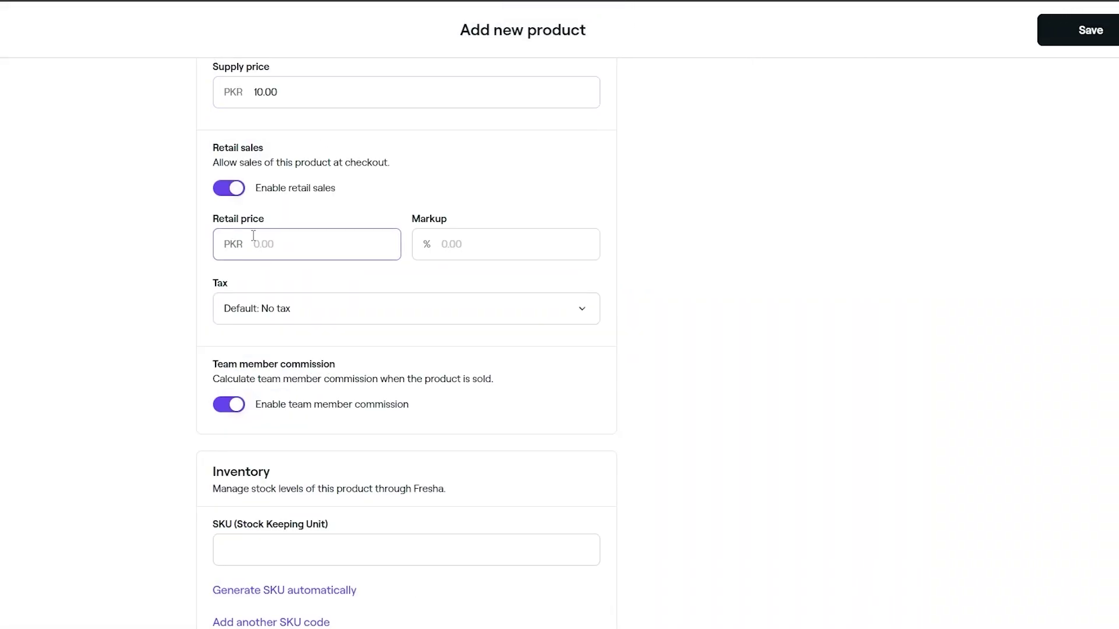
{"action": "scroll", "coordinate": [253, 235], "scroll_direction": "up", "scroll_amount": 1}
{"action": "left_click_drag", "start_coordinate": [255, 158], "coordinate": [297, 158]}
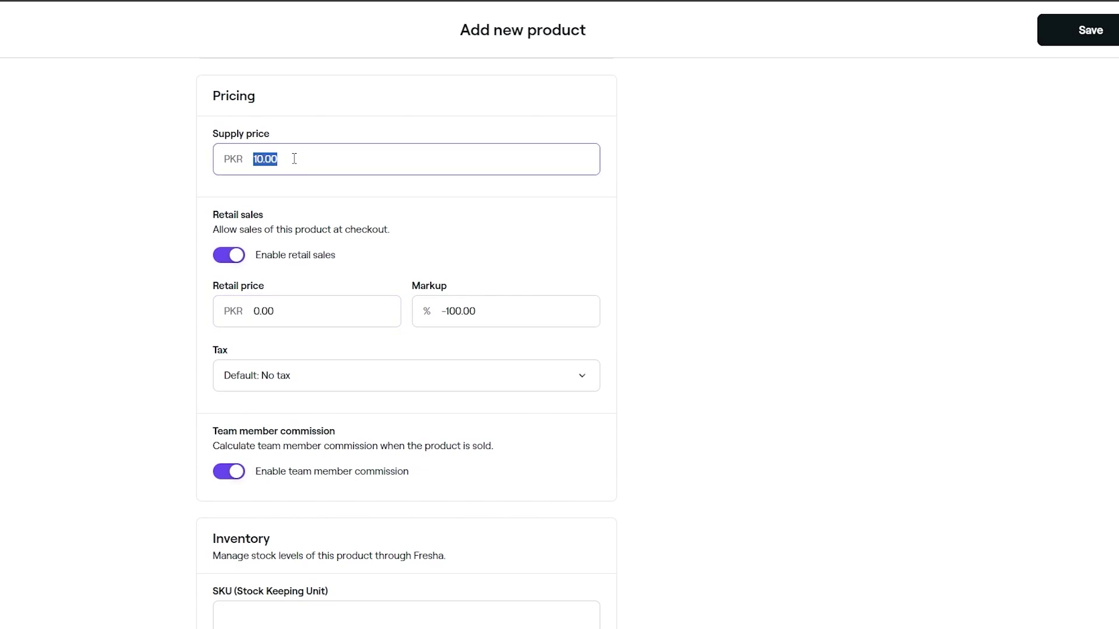
{"action": "type", "text": "4"}
{"action": "left_click", "coordinate": [258, 319]}
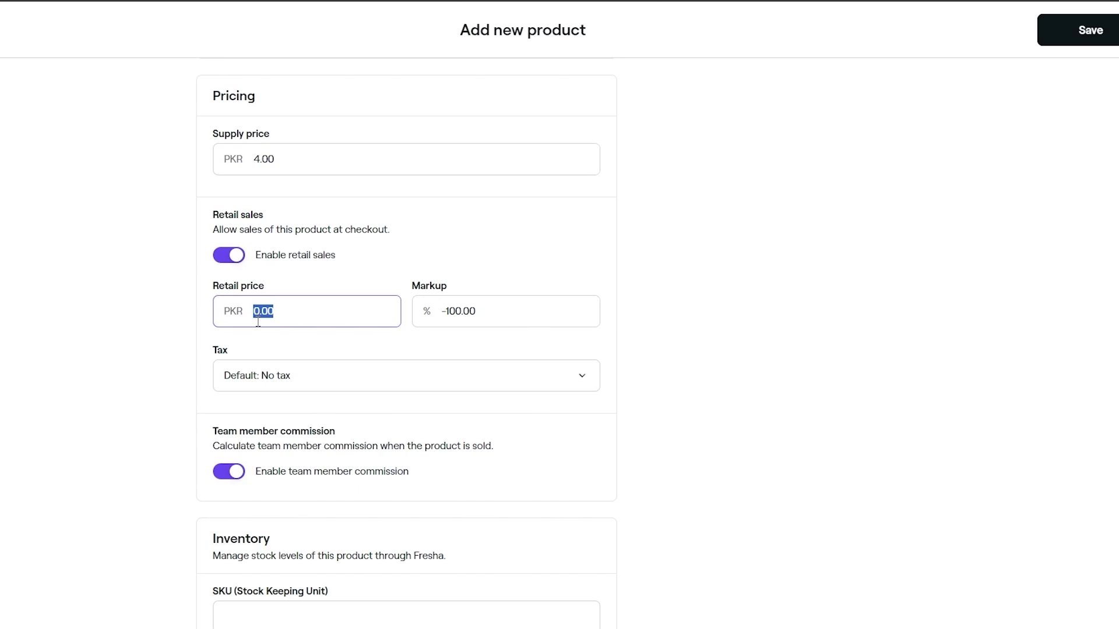
{"action": "type", "text": "15"}
{"action": "left_click", "coordinate": [130, 369]}
{"action": "left_click", "coordinate": [433, 380]}
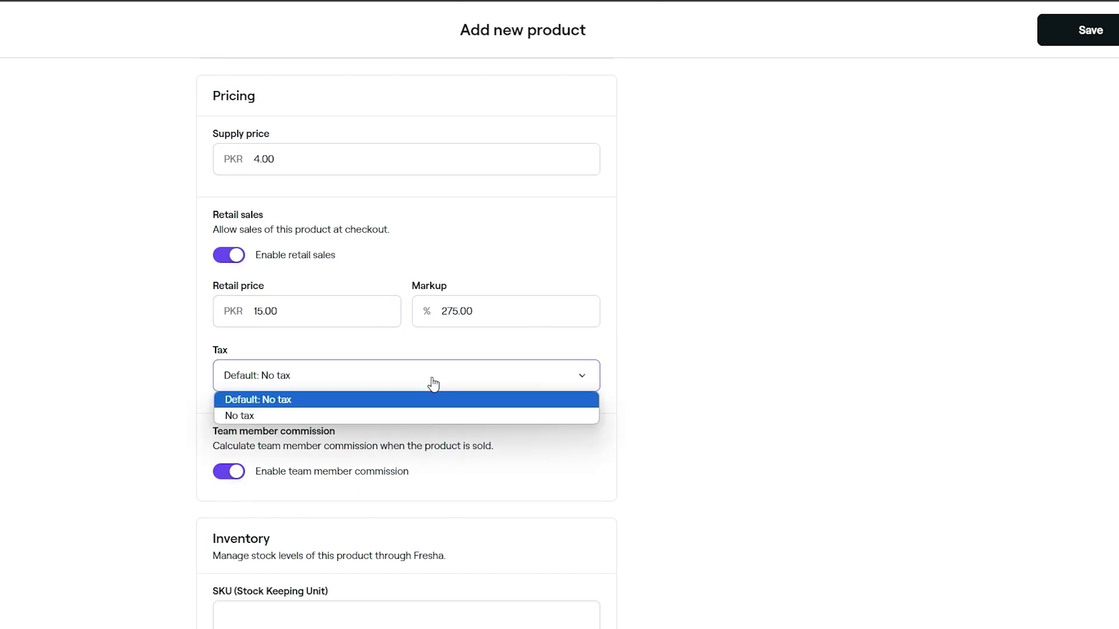
{"action": "left_click", "coordinate": [334, 416]}
Enter stock 50, low stock level 10 and reorder quantity 50, then save the product
{"action": "scroll", "coordinate": [477, 443], "scroll_direction": "down", "scroll_amount": 2}
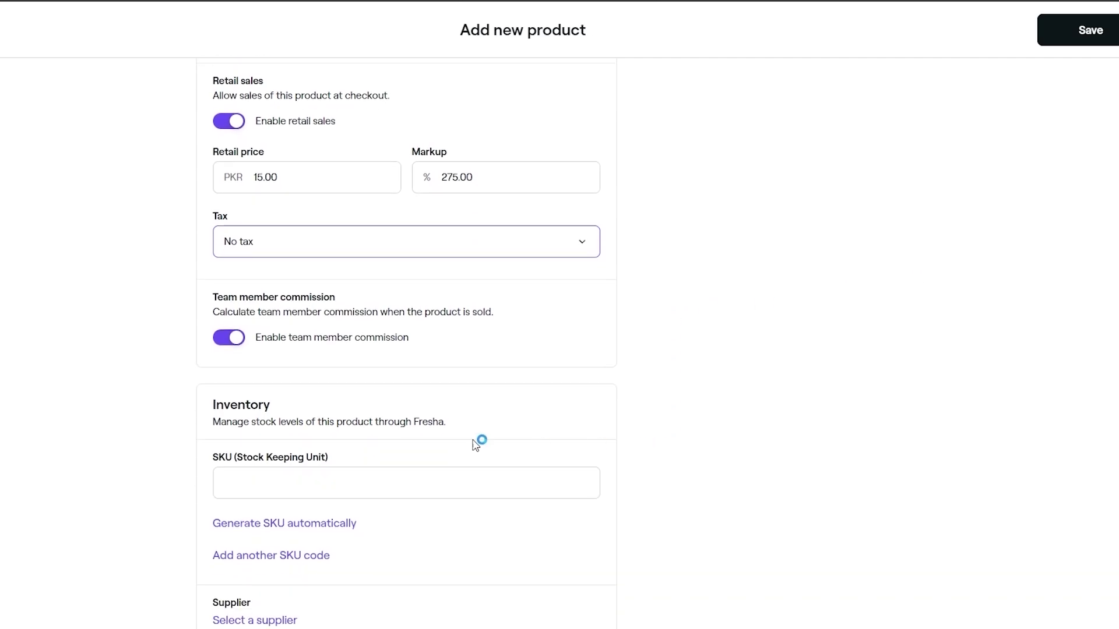
{"action": "scroll", "coordinate": [513, 375], "scroll_direction": "down", "scroll_amount": 6}
{"action": "scroll", "coordinate": [303, 385], "scroll_direction": "down", "scroll_amount": 1}
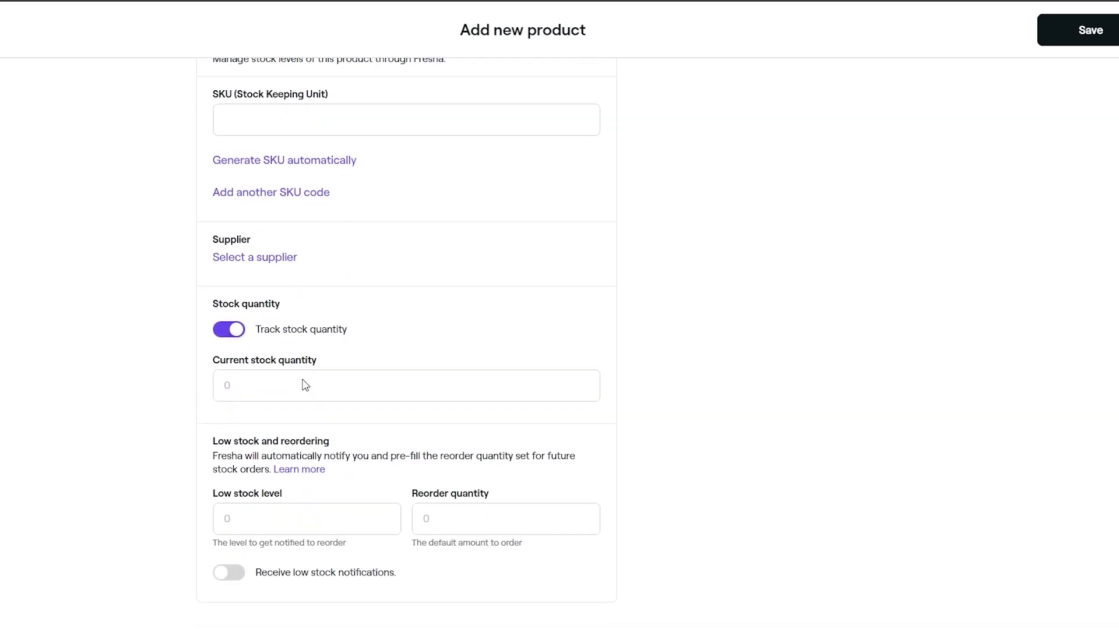
{"action": "left_click", "coordinate": [290, 392]}
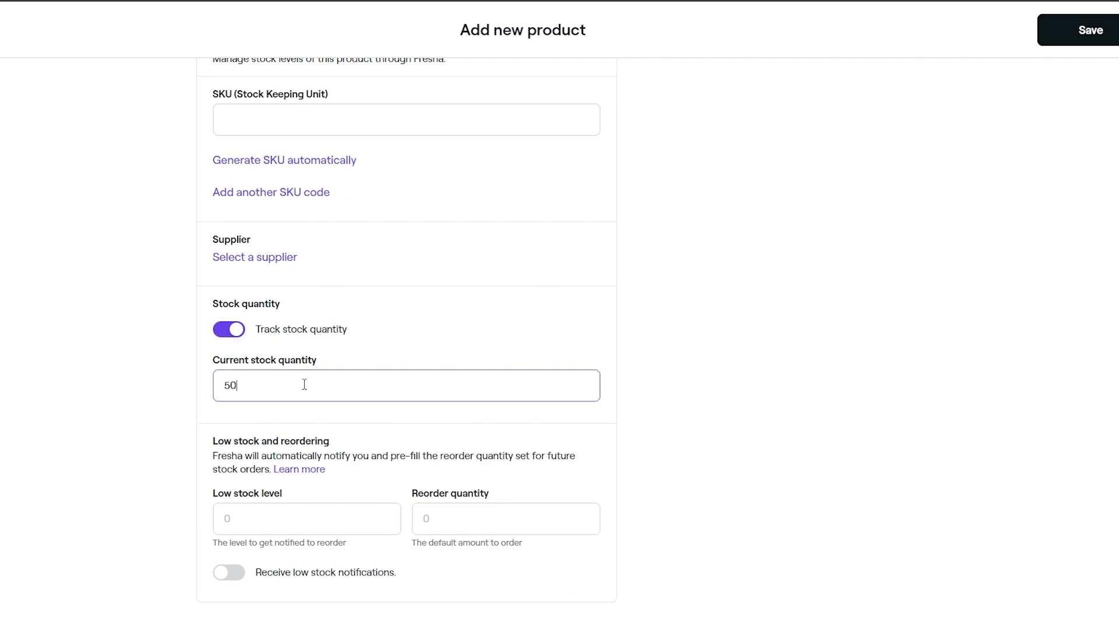
{"action": "left_click", "coordinate": [332, 515]}
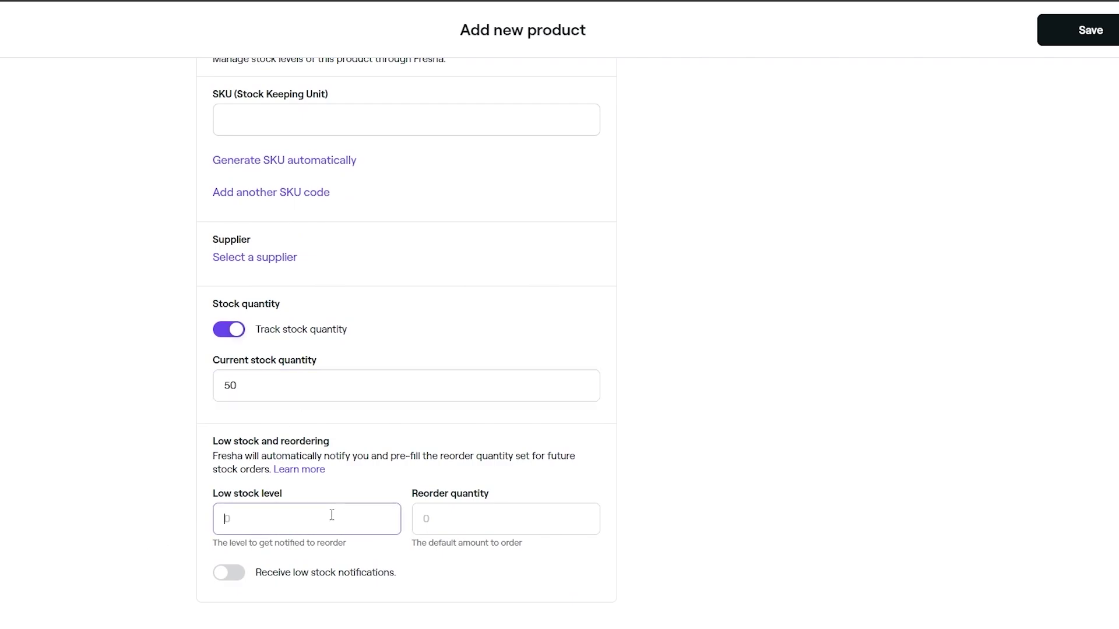
{"action": "type", "text": "10"}
{"action": "left_click", "coordinate": [450, 515]}
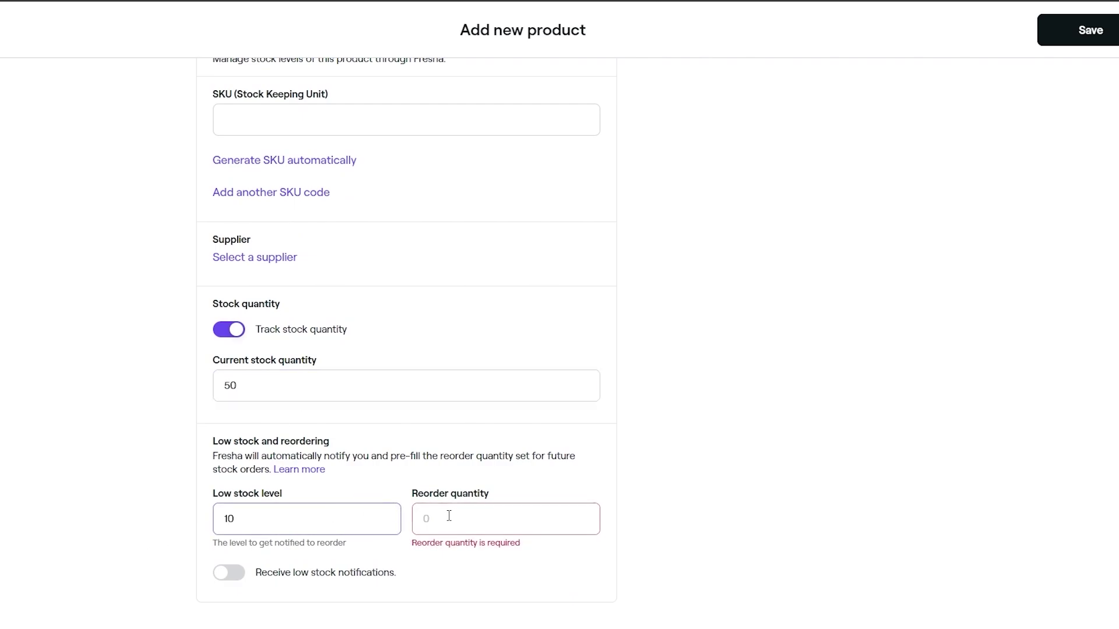
{"action": "type", "text": "5"}
{"action": "key", "text": "BackSpace"}
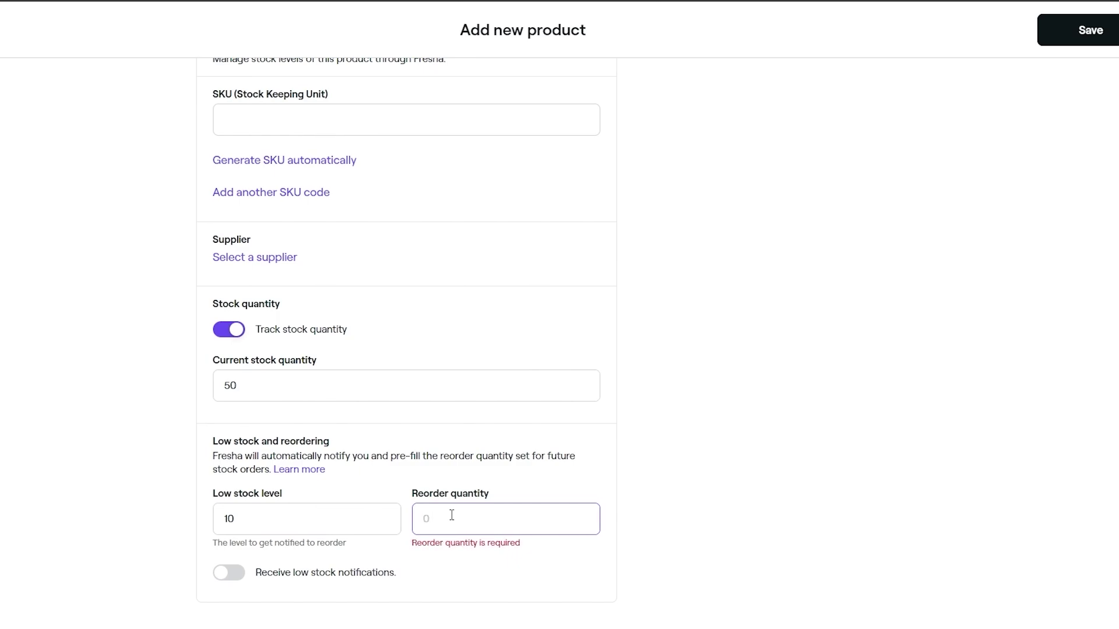
{"action": "type", "text": "50"}
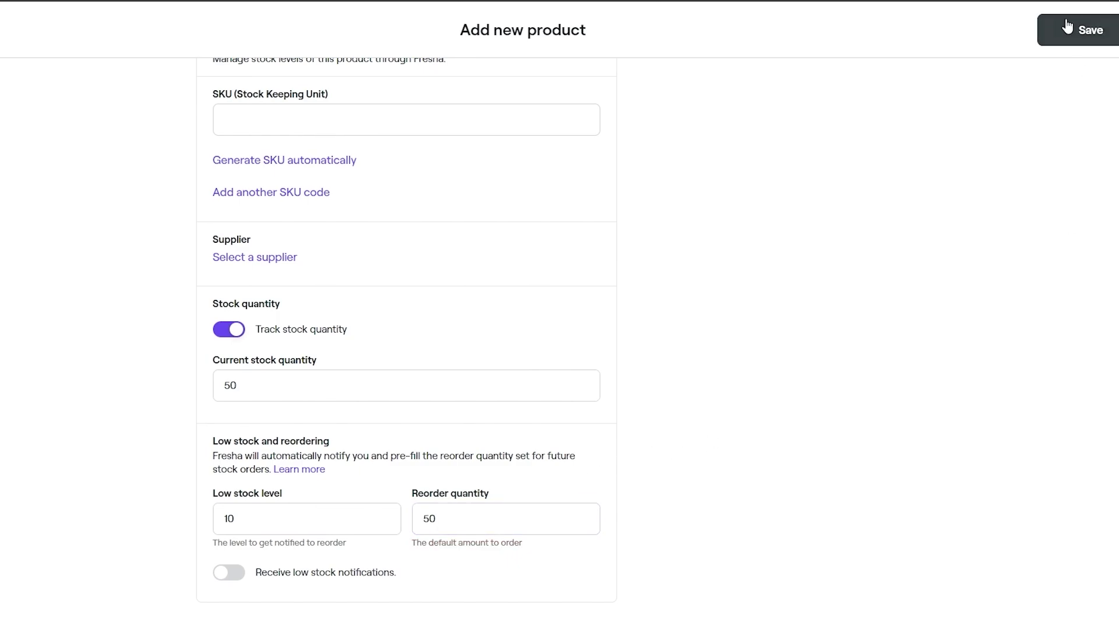
{"action": "left_click", "coordinate": [1098, 31]}
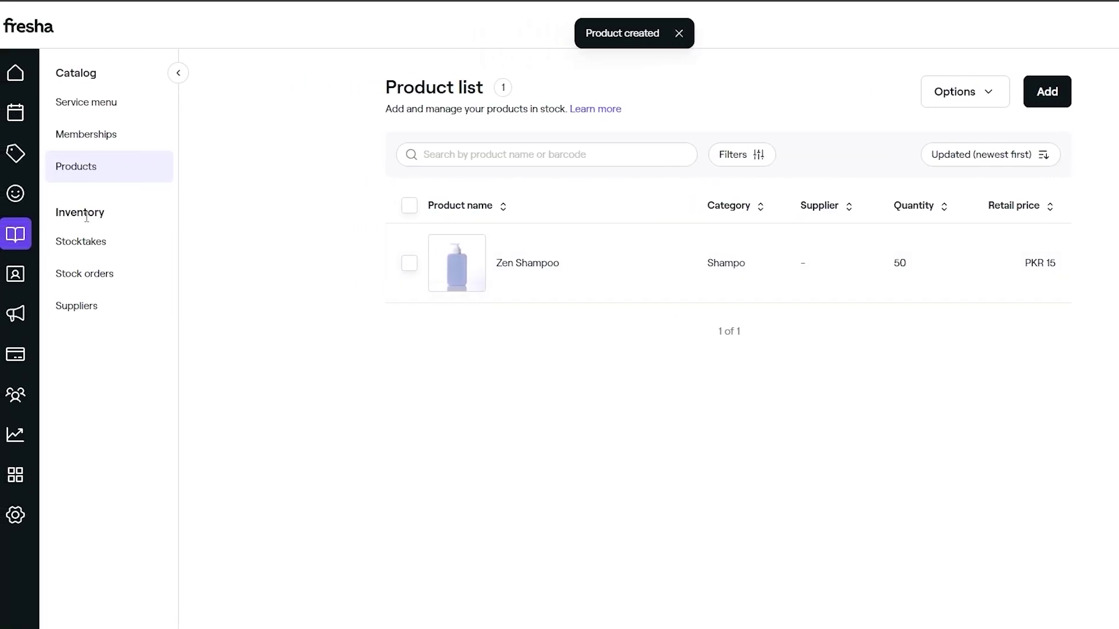
Go to Stock orders, then Suppliers, and preview the new-supplier form before closing it unsaved
{"action": "left_click", "coordinate": [73, 275]}
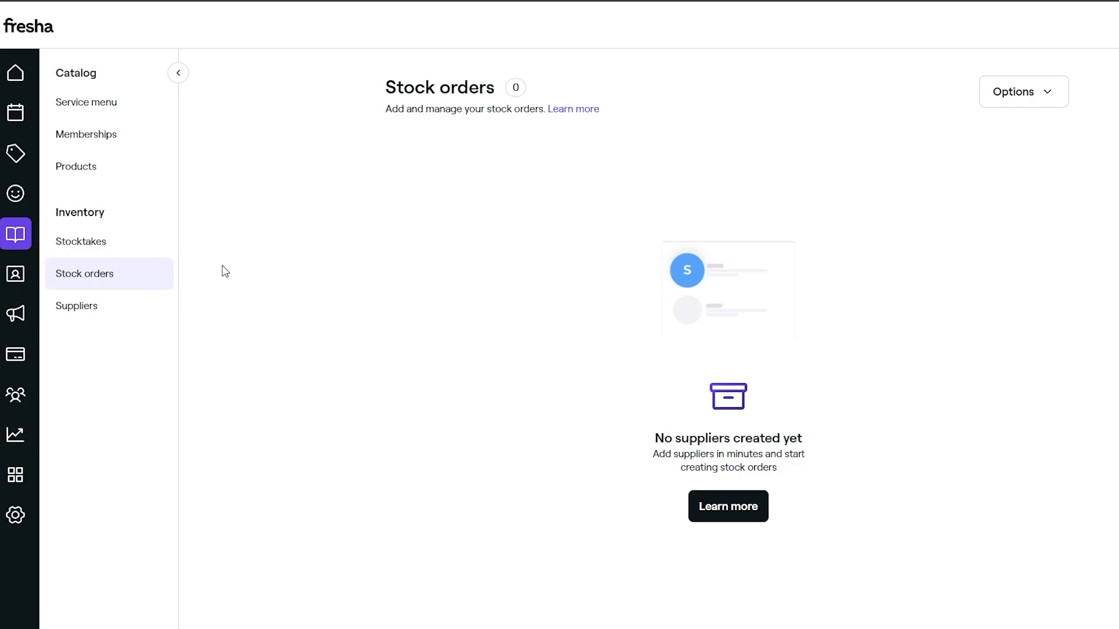
{"action": "left_click", "coordinate": [101, 318]}
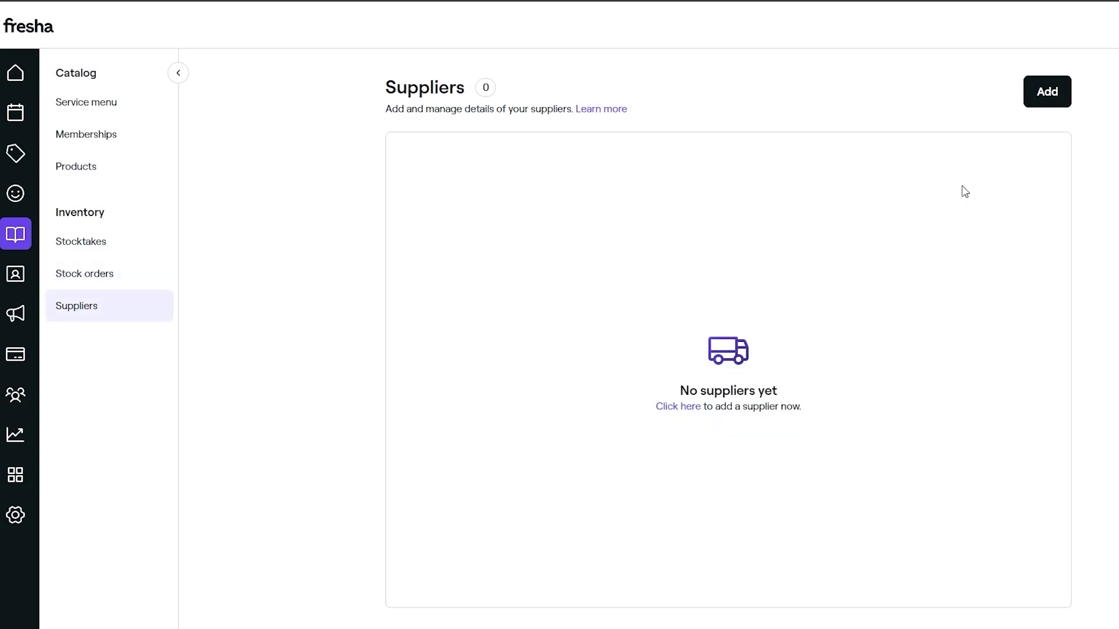
{"action": "left_click", "coordinate": [1036, 104]}
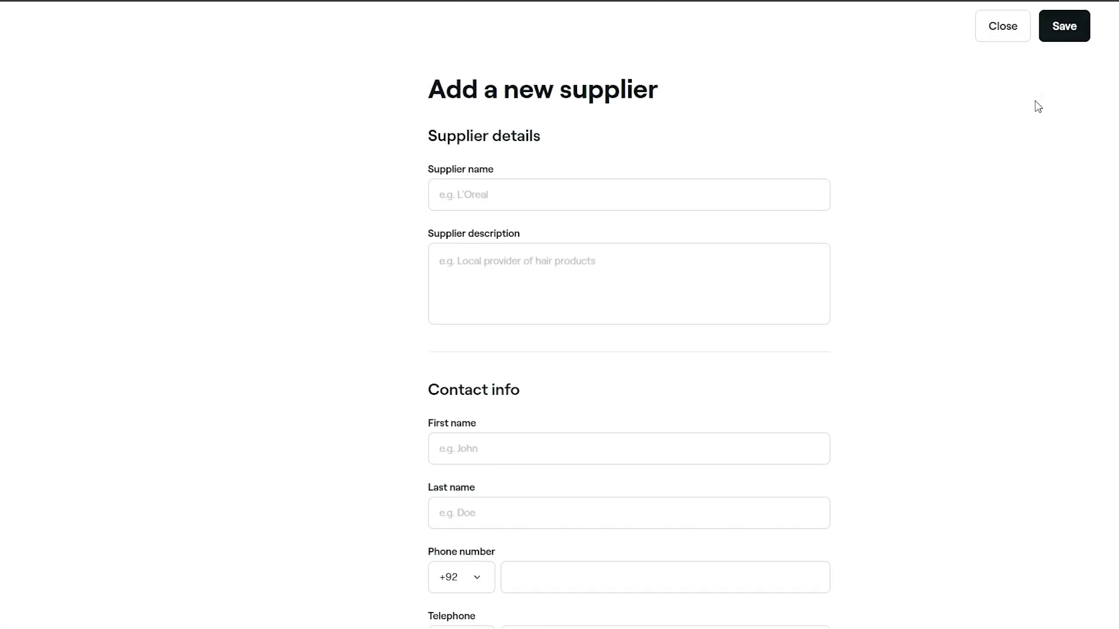
{"action": "scroll", "coordinate": [1039, 106], "scroll_direction": "down", "scroll_amount": 2}
{"action": "scroll", "coordinate": [1039, 105], "scroll_direction": "down", "scroll_amount": 10}
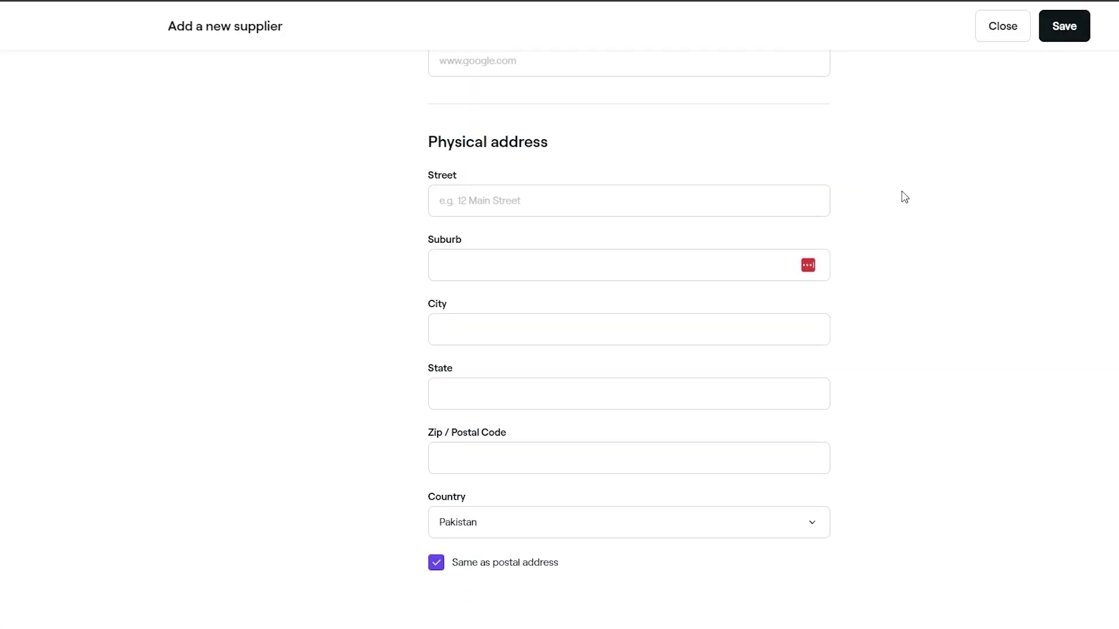
{"action": "scroll", "coordinate": [816, 148], "scroll_direction": "up", "scroll_amount": 3}
{"action": "left_click", "coordinate": [1003, 35]}
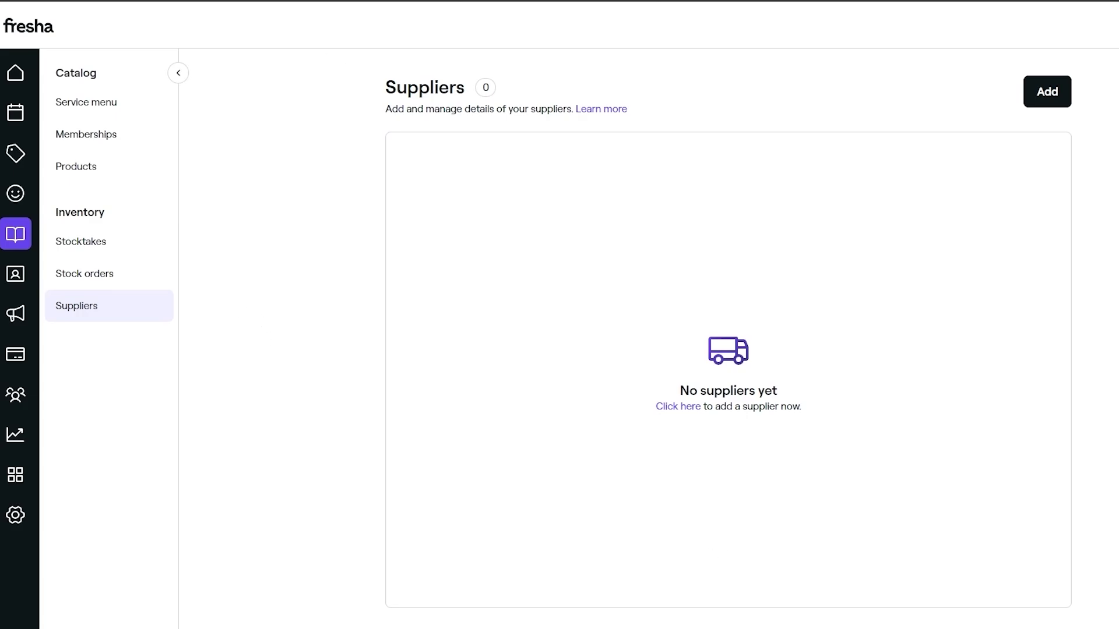
Open Online booking, glance at Fresha add-ons, and start the Marketplace profile setup
{"action": "left_click", "coordinate": [20, 274]}
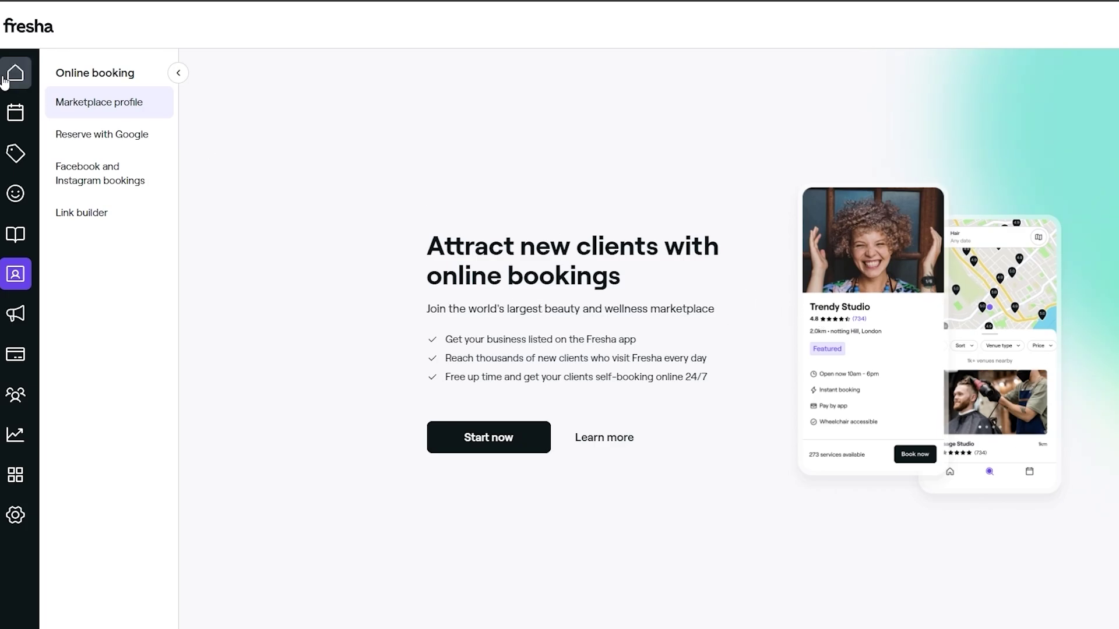
{"action": "left_click", "coordinate": [122, 144]}
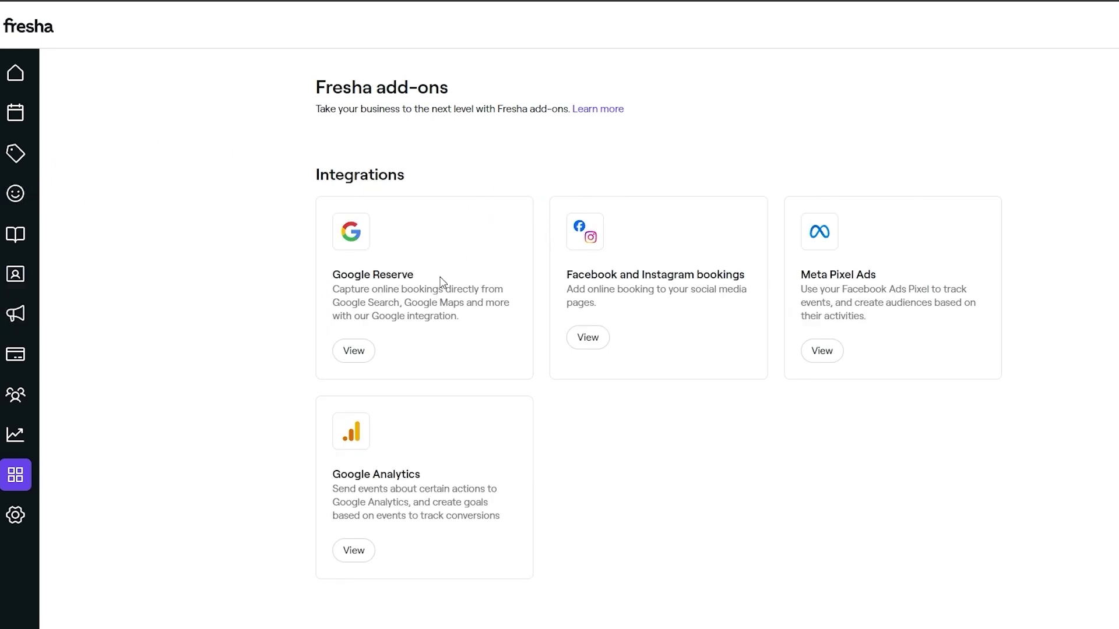
{"action": "left_click", "coordinate": [15, 274]}
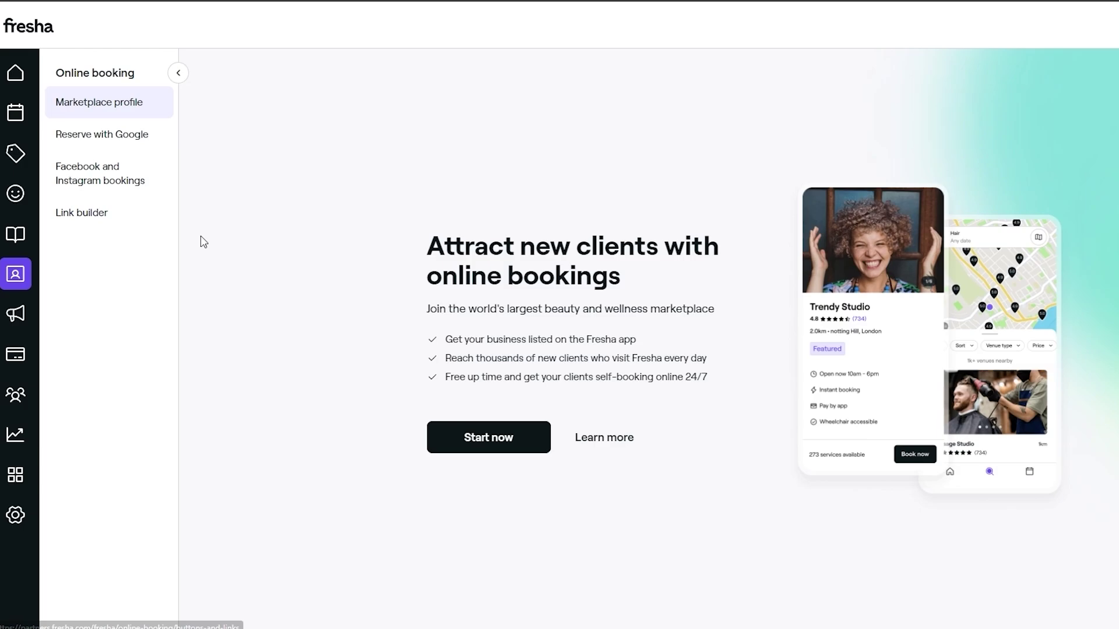
{"action": "left_click", "coordinate": [532, 432]}
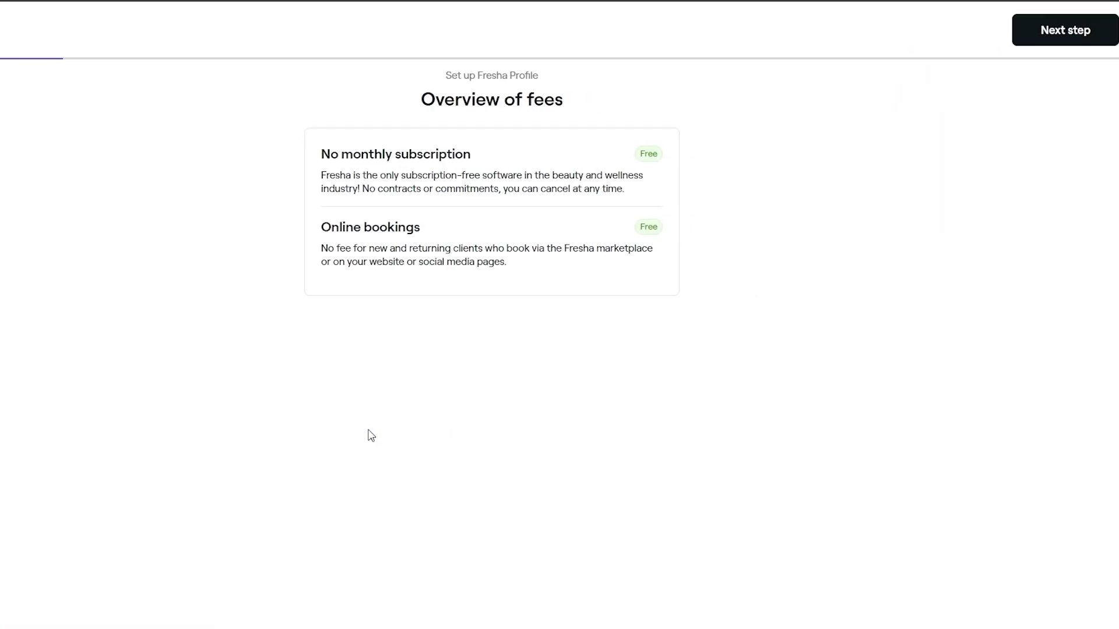
Move past the fees overview and enter 'This a barber Shop' as the business description
{"action": "left_click_drag", "start_coordinate": [332, 127], "coordinate": [635, 114]}
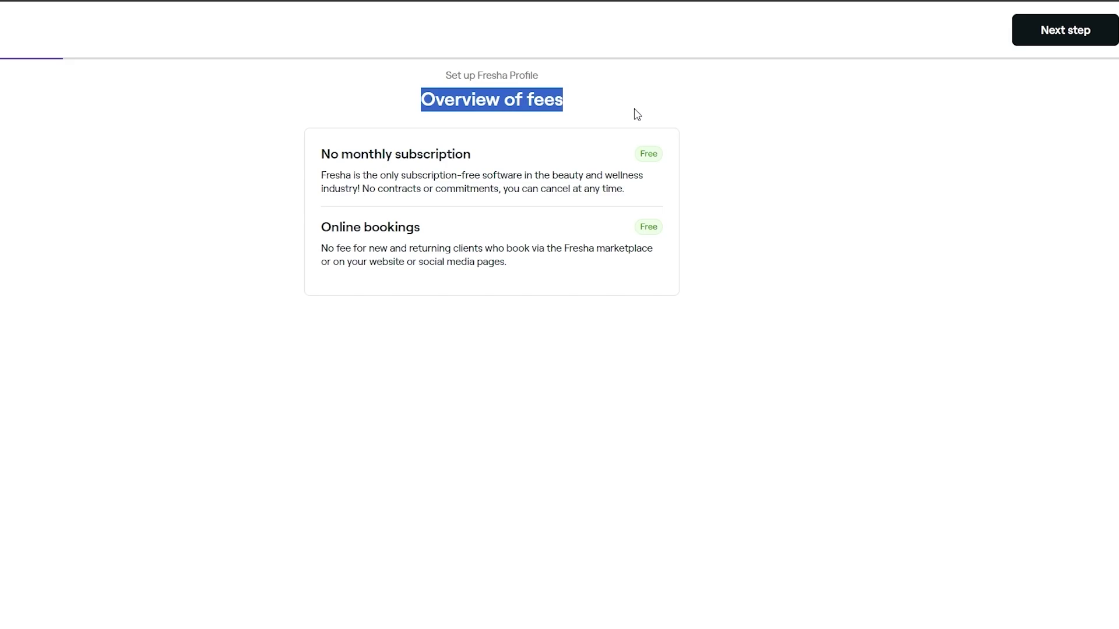
{"action": "left_click", "coordinate": [440, 242]}
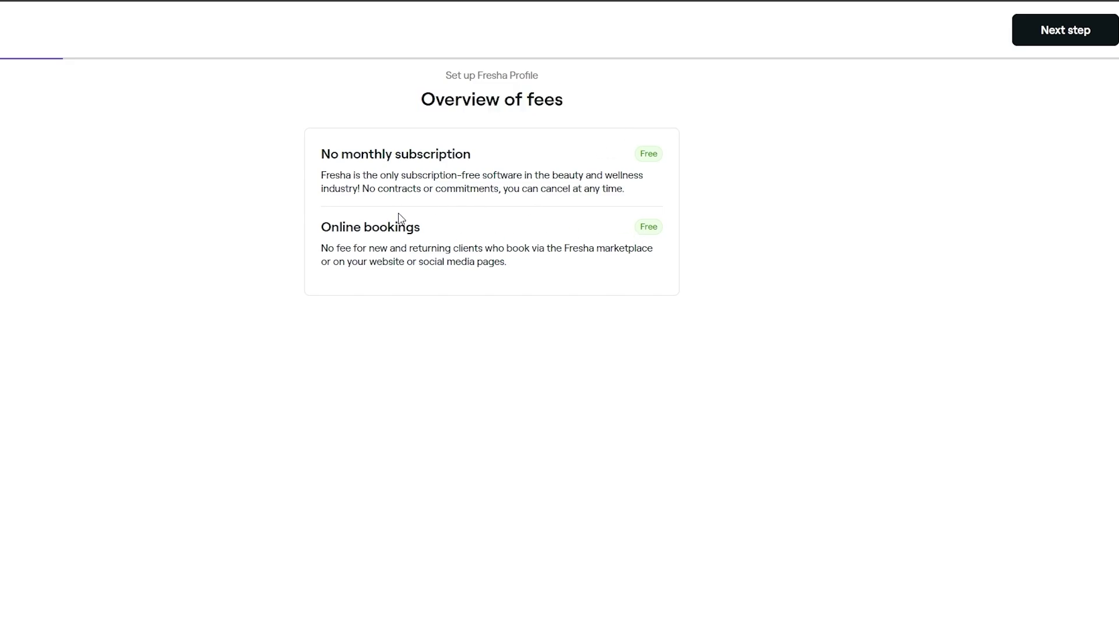
{"action": "left_click", "coordinate": [1051, 40]}
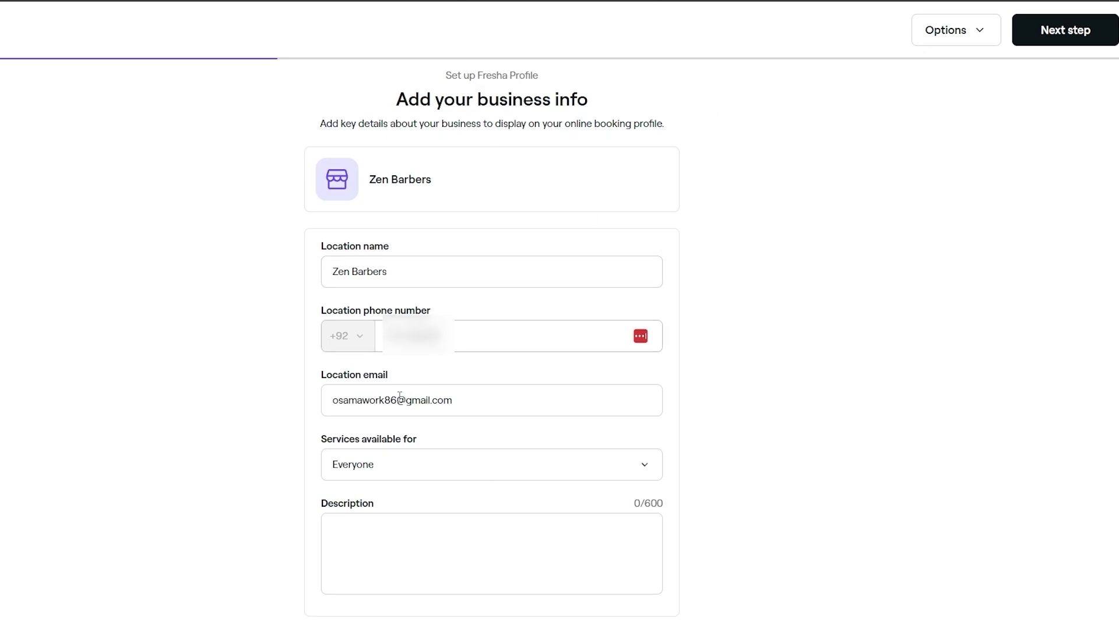
{"action": "left_click", "coordinate": [497, 537]}
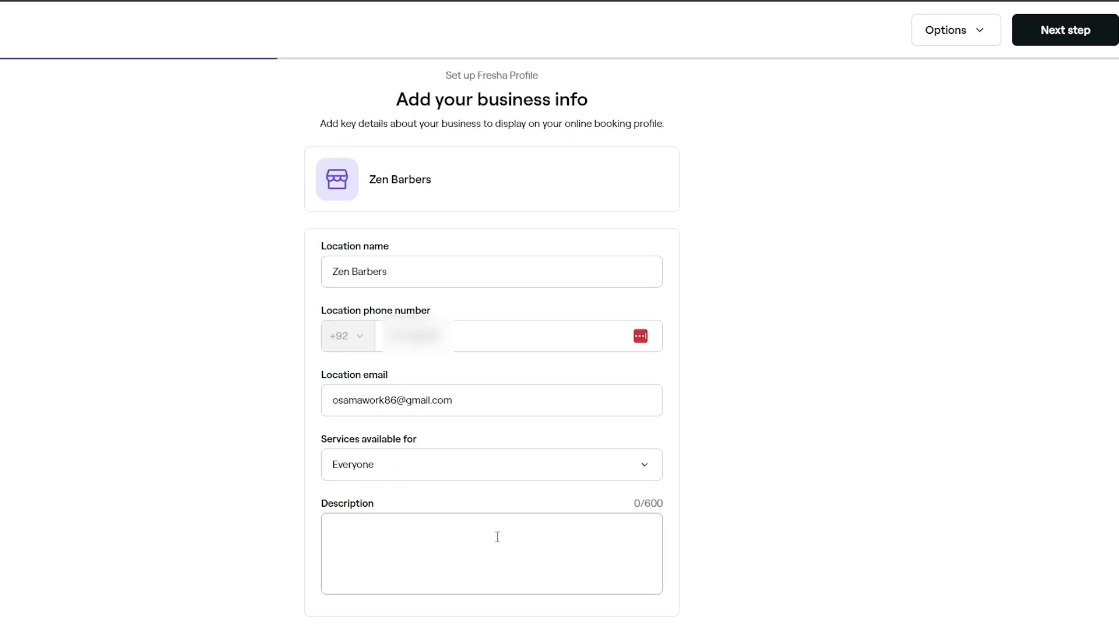
{"action": "left_click", "coordinate": [1087, 33]}
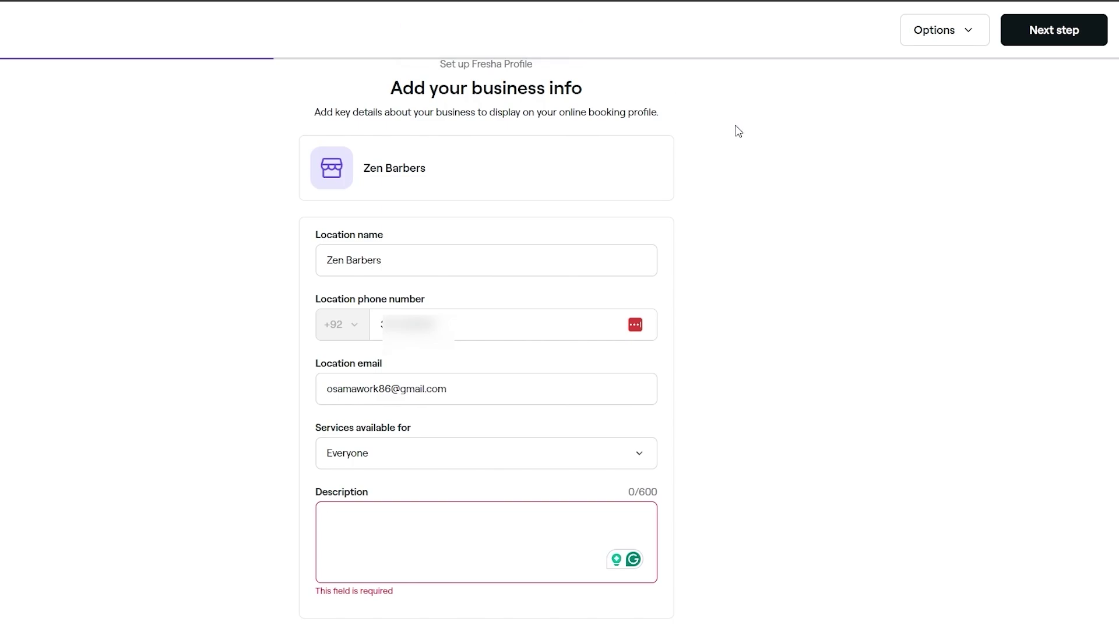
{"action": "type", "text": "This a "}
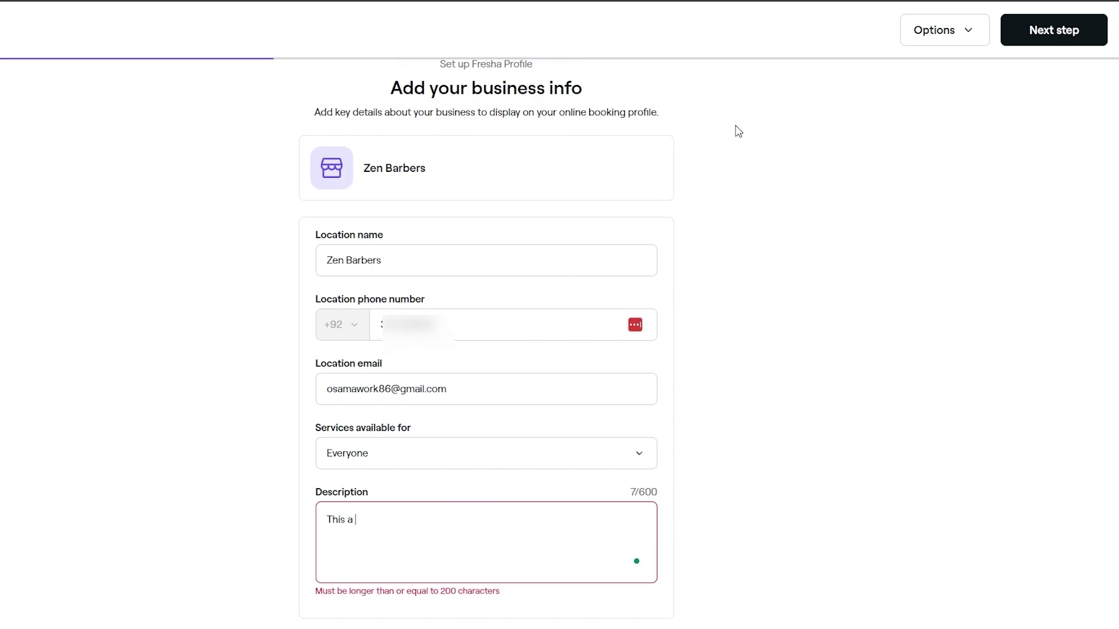
{"action": "type", "text": "barber Shop"}
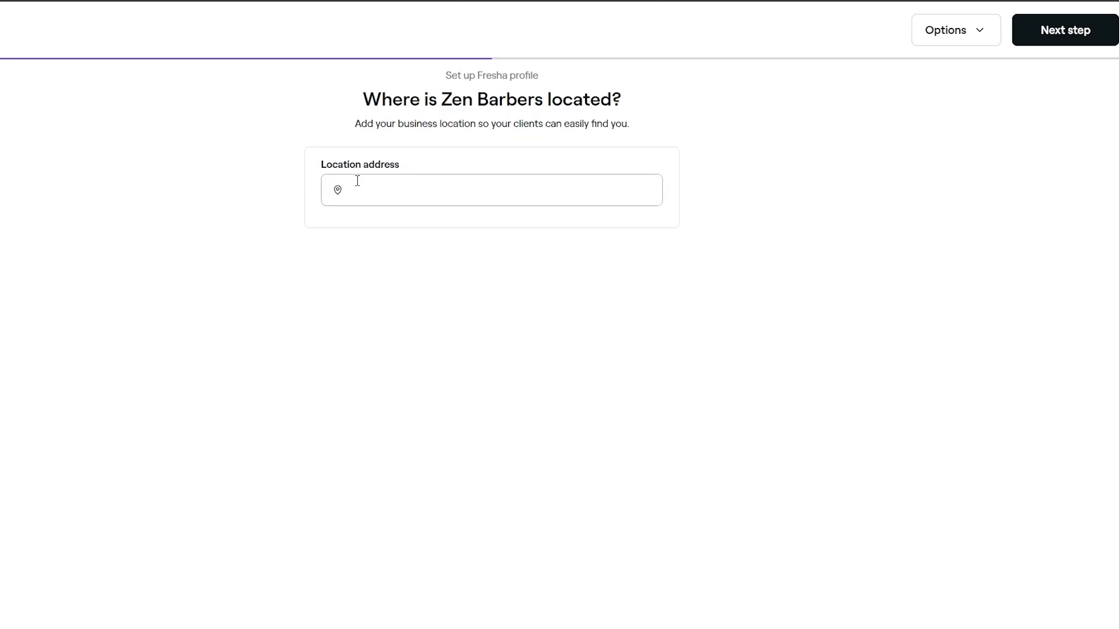
Clear the autofilled address, search 'e28' and pick the Karachi, Pakistan address suggestion
{"action": "left_click", "coordinate": [346, 192]}
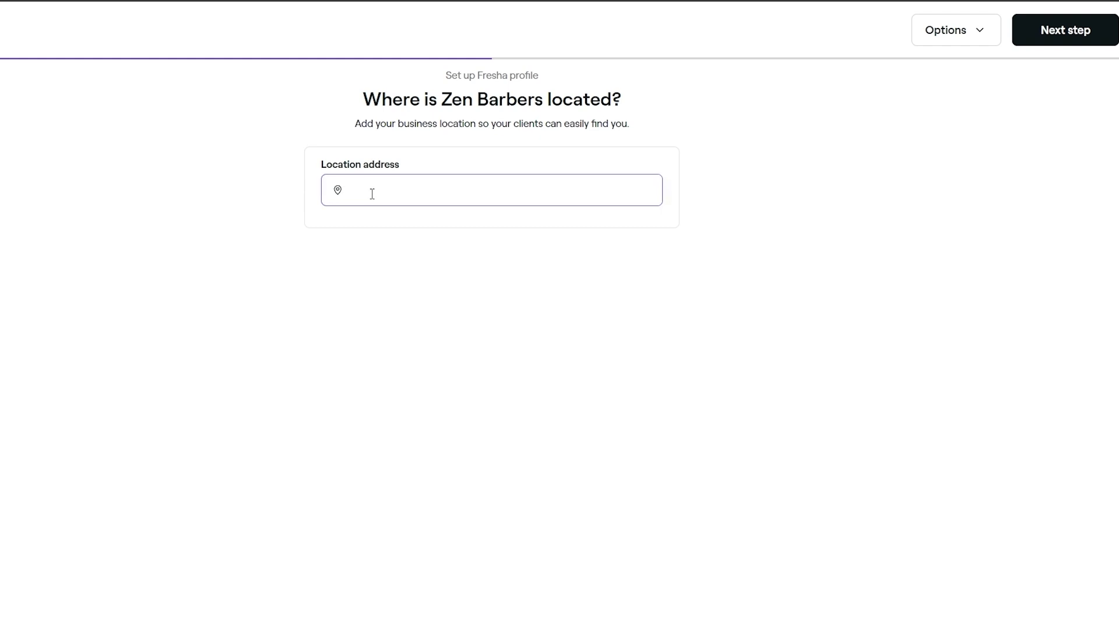
{"action": "left_click", "coordinate": [991, 31]}
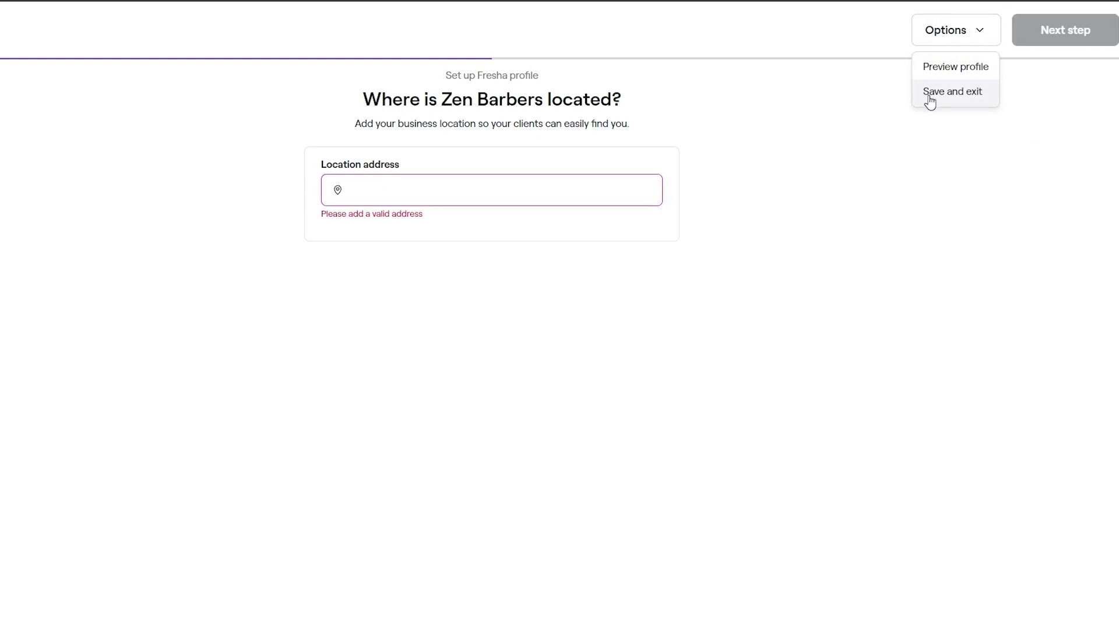
{"action": "left_click", "coordinate": [928, 98]}
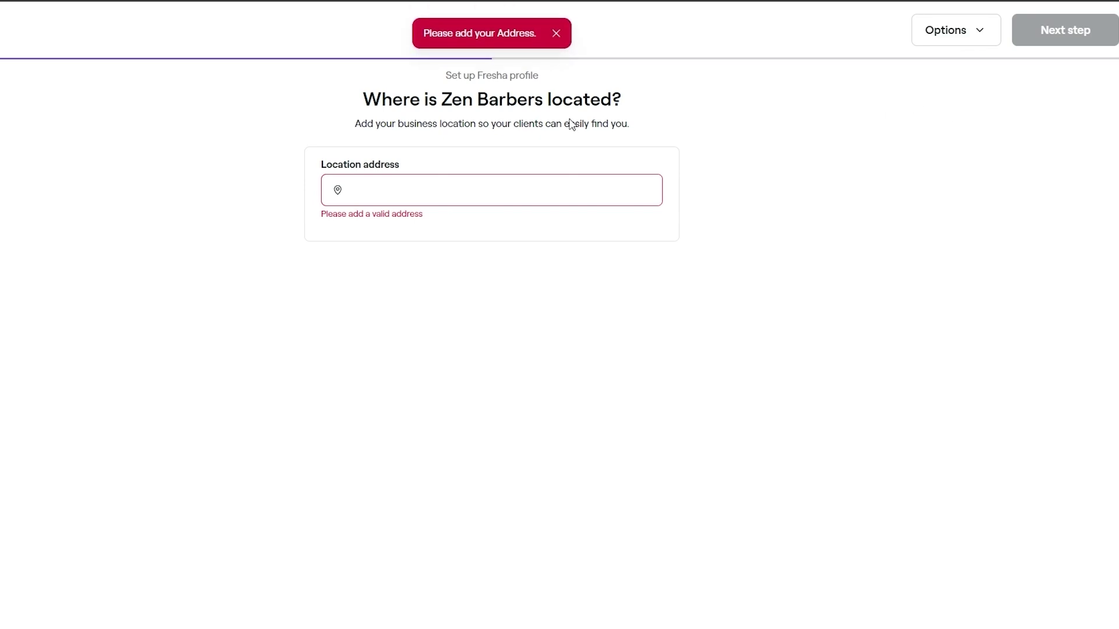
{"action": "left_click", "coordinate": [405, 191]}
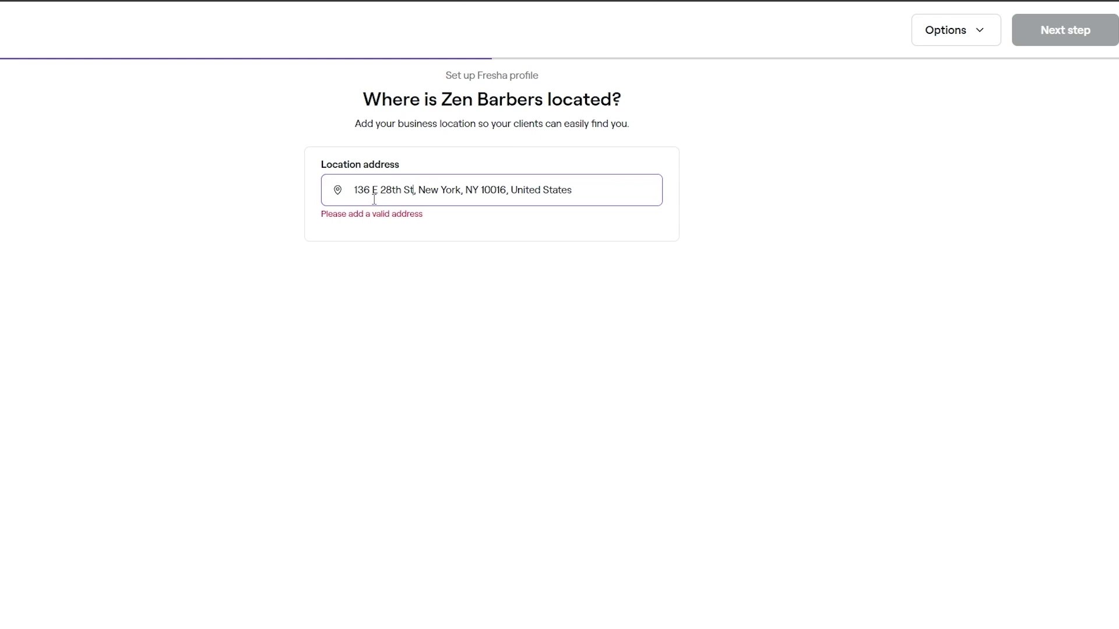
{"action": "left_click_drag", "start_coordinate": [370, 190], "coordinate": [340, 192]}
{"action": "key", "text": "BackSpace"}
{"action": "key", "text": "ctrl+a"}
{"action": "key", "text": "BackSpace"}
{"action": "type", "text": "st"}
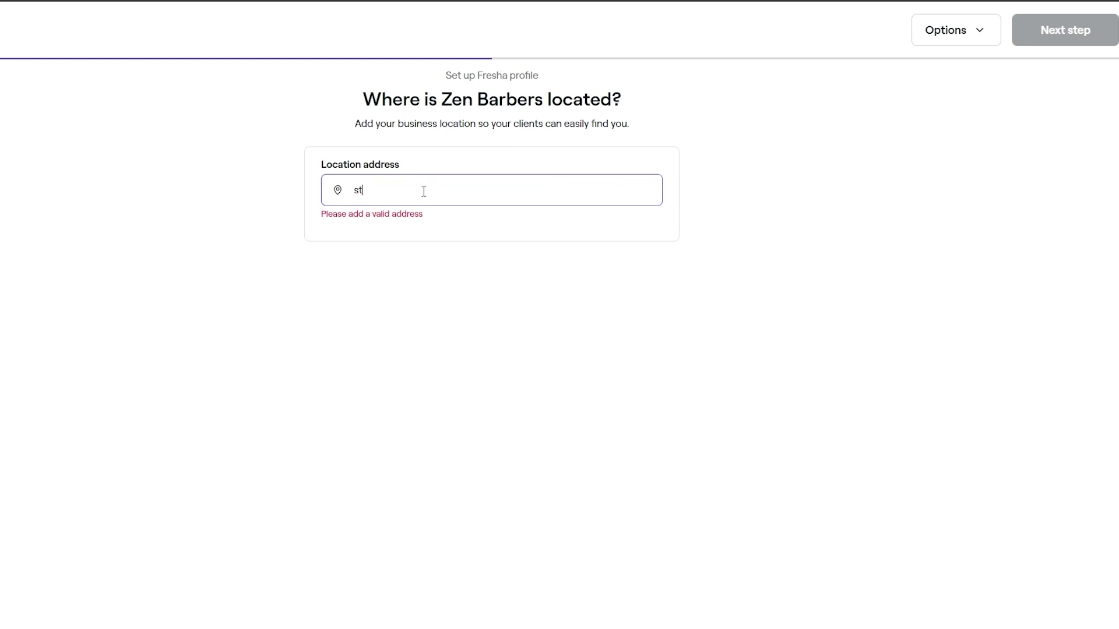
{"action": "type", "text": "reet"}
{"action": "key", "text": "ctrl+a"}
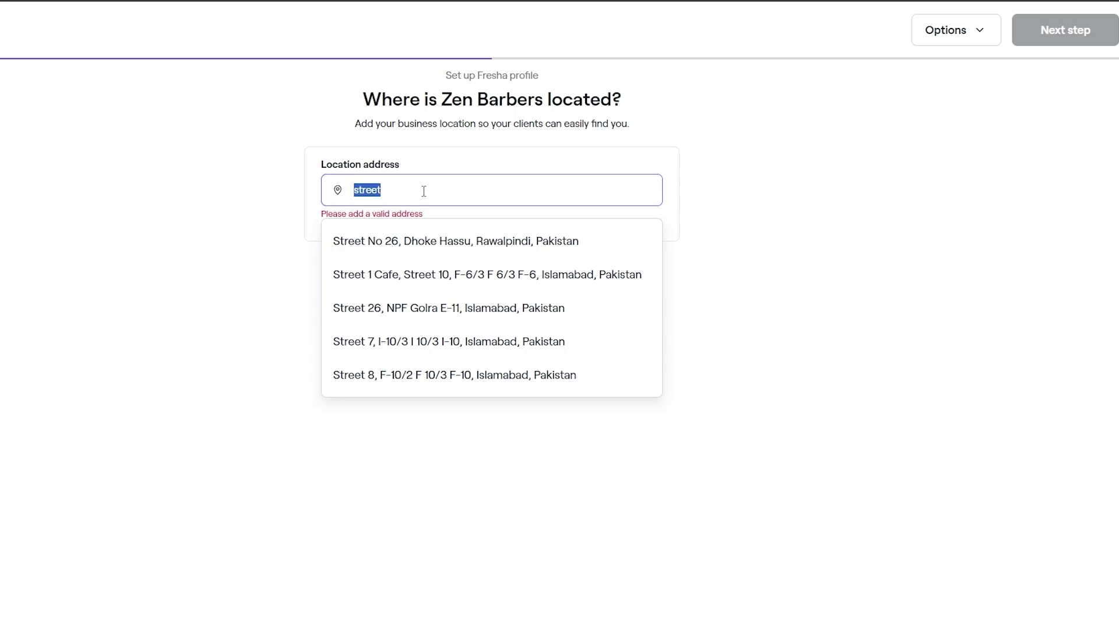
{"action": "type", "text": "e28"}
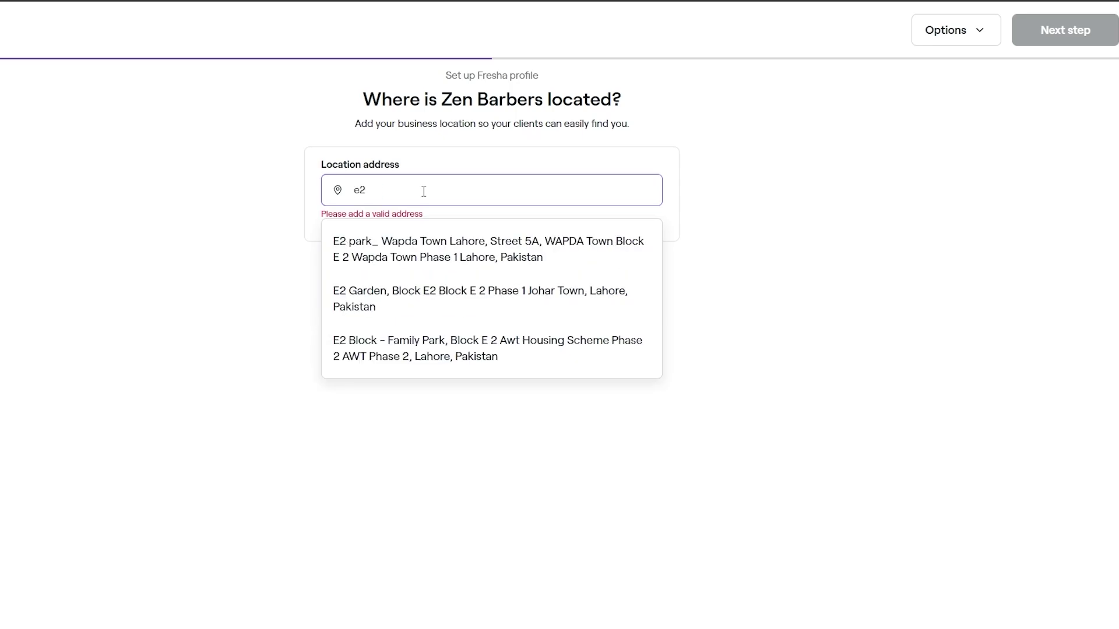
{"action": "left_click", "coordinate": [489, 242]}
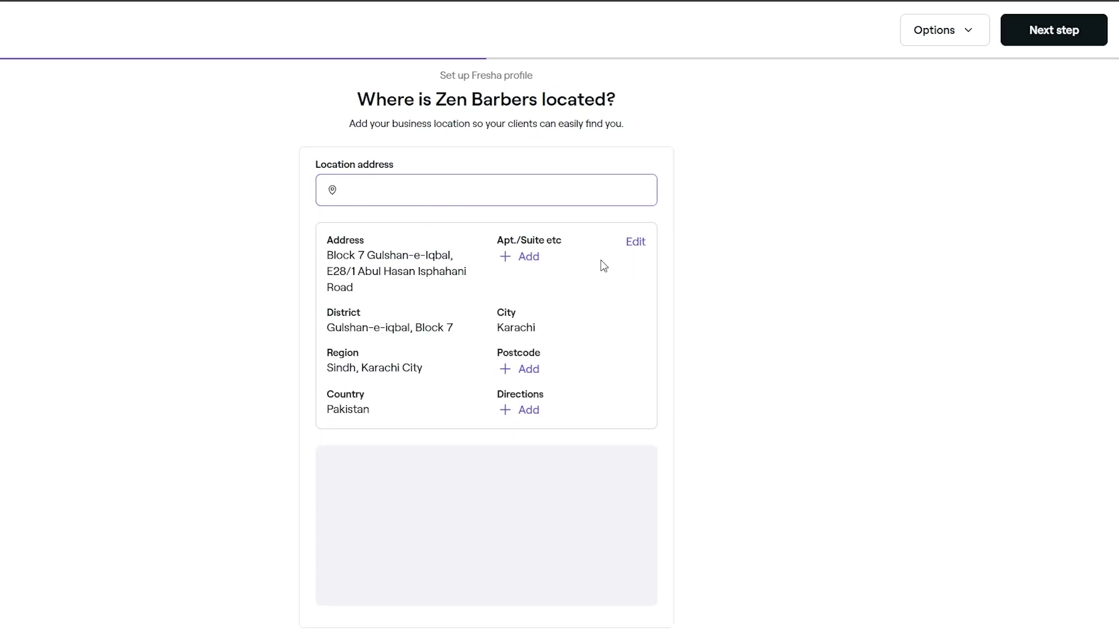
Accept the location and default opening hours, then publish the Zen Barbers profile
{"action": "left_click", "coordinate": [1053, 30]}
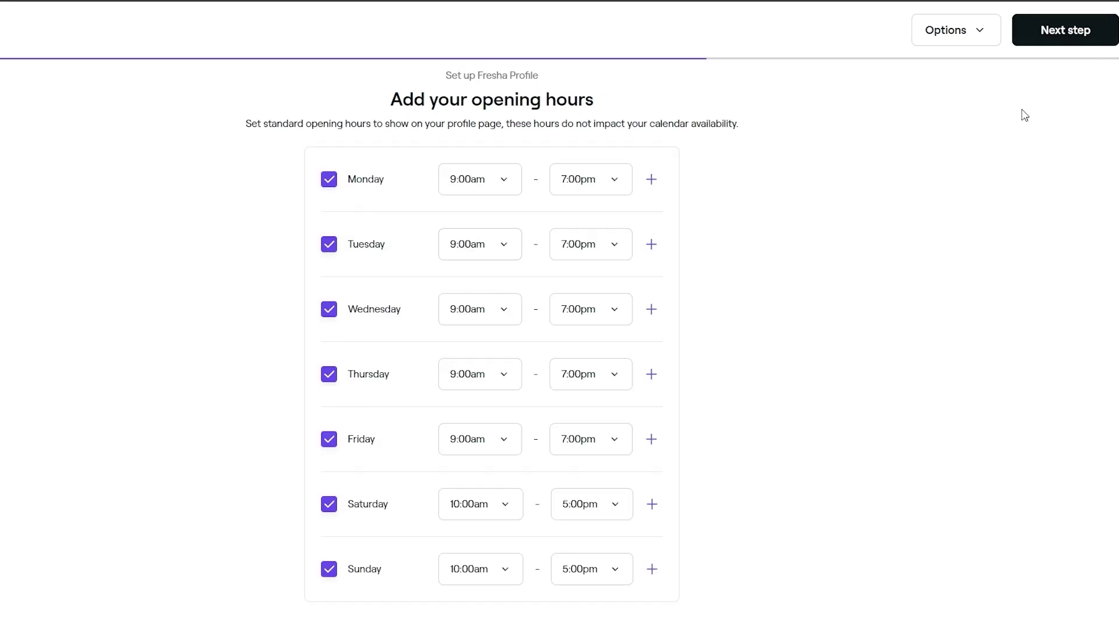
{"action": "left_click", "coordinate": [1094, 36]}
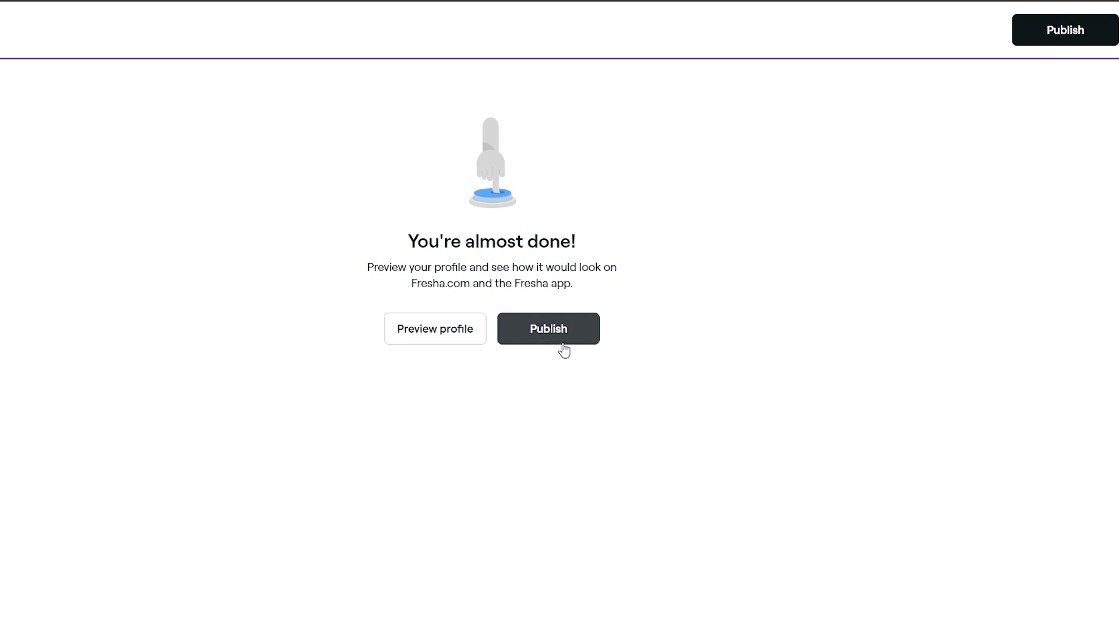
{"action": "left_click", "coordinate": [537, 338]}
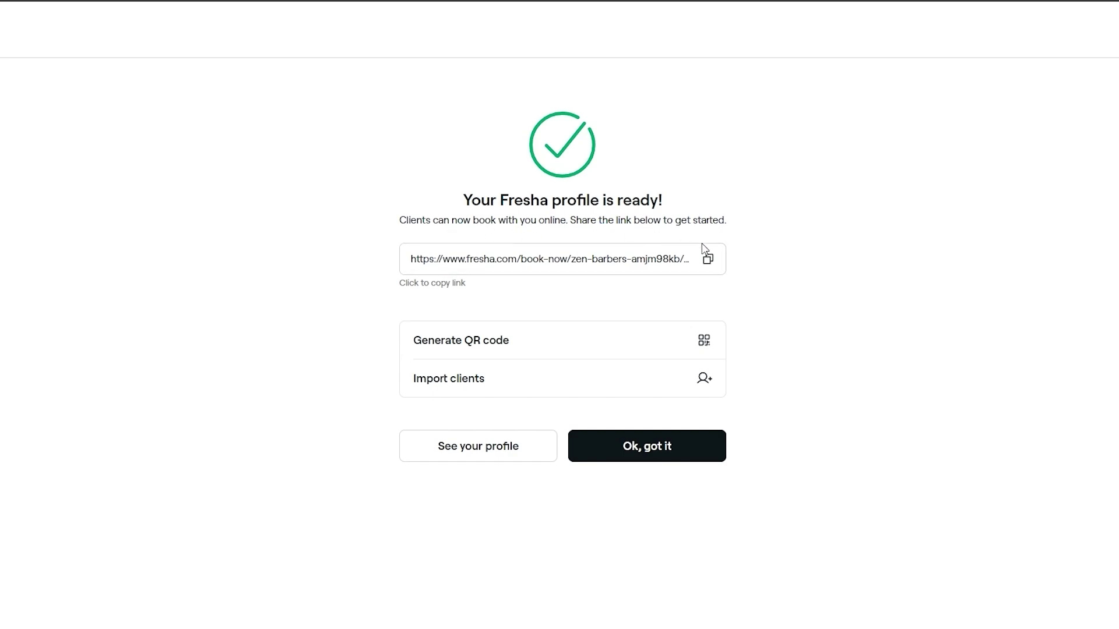
Copy the Zen Barbers booking link and open it in a new browser tab
{"action": "left_click", "coordinate": [708, 270]}
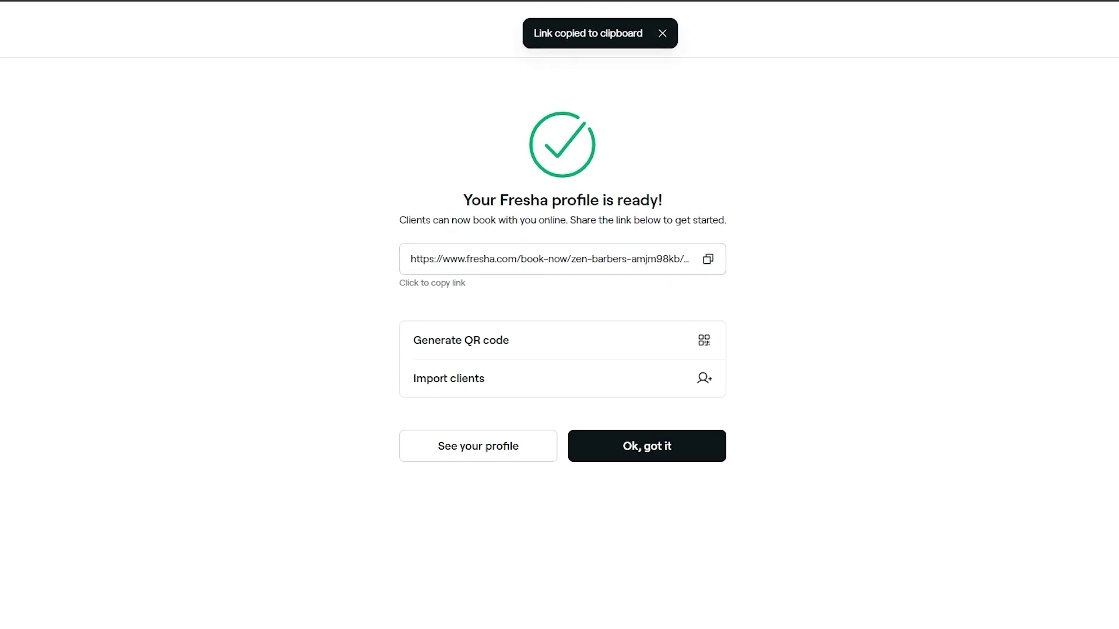
{"action": "left_click", "coordinate": [630, 451]}
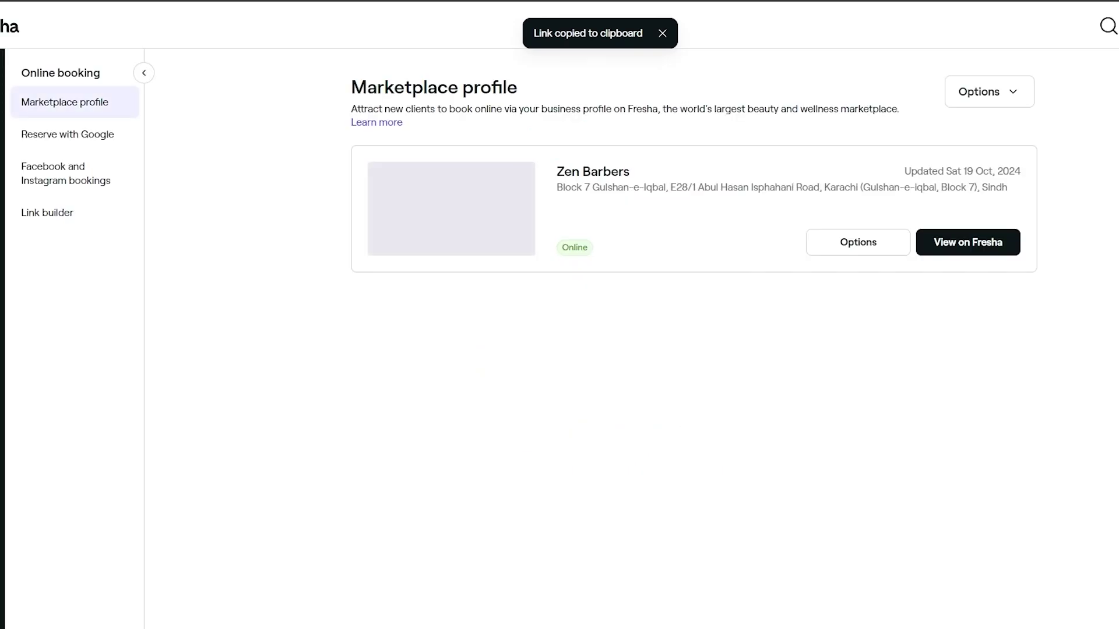
{"action": "key", "text": "ctrl+t"}
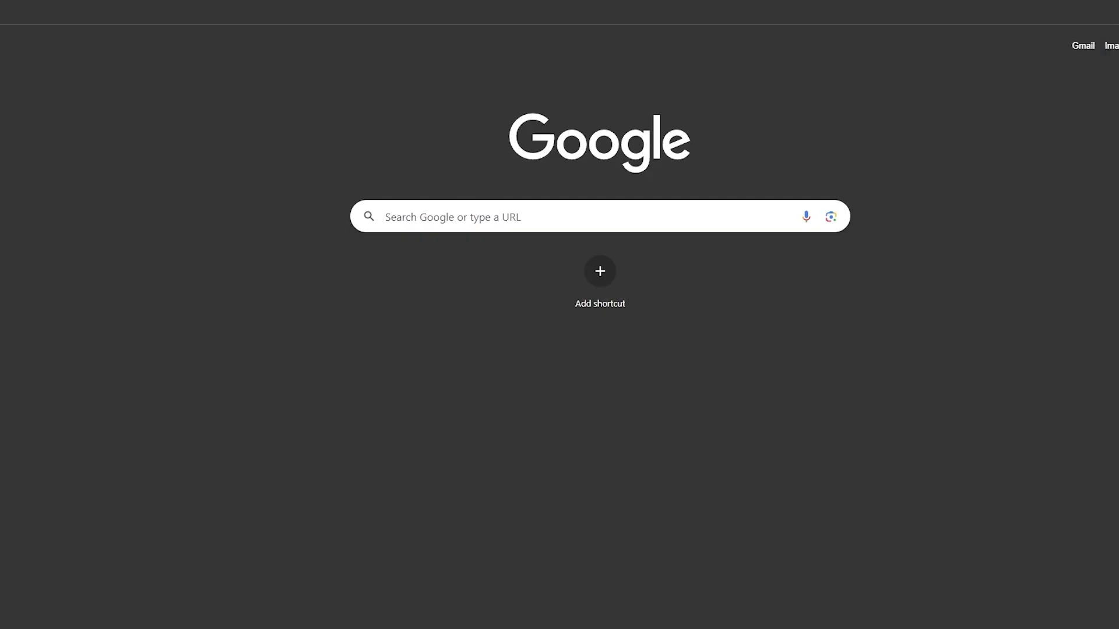
{"action": "key", "text": "ctrl+v"}
{"action": "key", "text": "Return"}
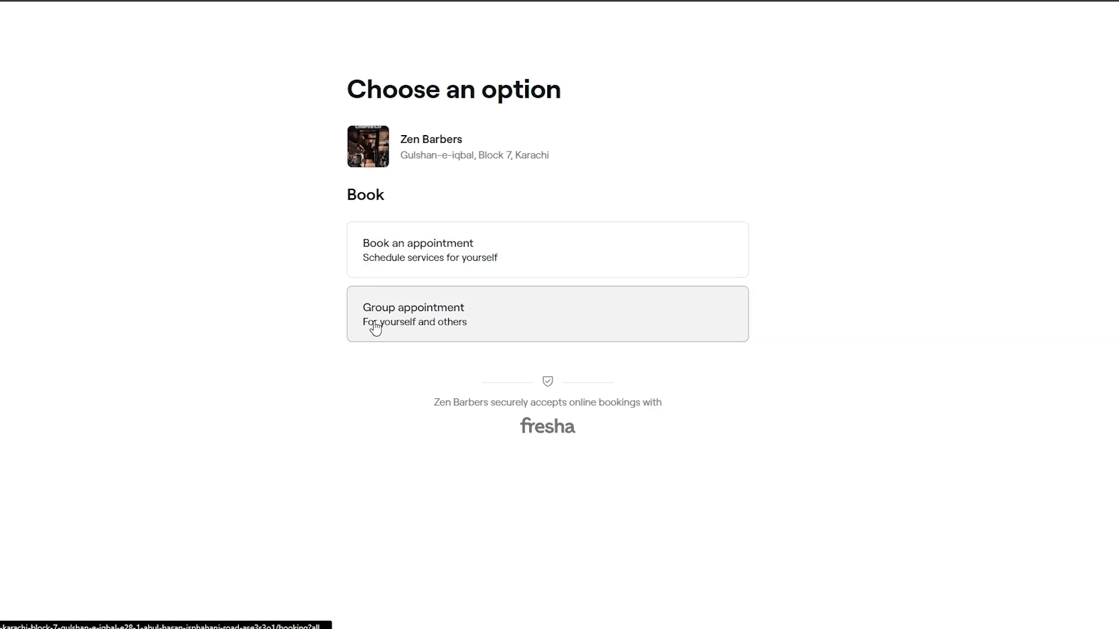
Start booking an appointment and scroll through the services offered to clients
{"action": "left_click", "coordinate": [394, 261]}
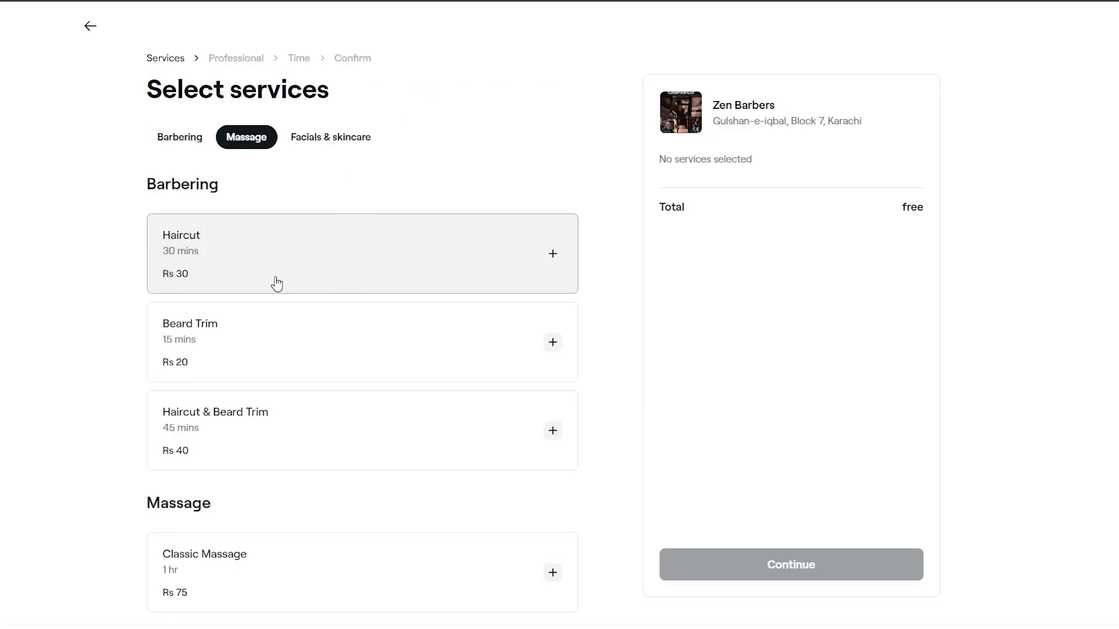
{"action": "scroll", "coordinate": [274, 444], "scroll_direction": "down", "scroll_amount": 4}
{"action": "scroll", "coordinate": [271, 398], "scroll_direction": "up", "scroll_amount": 4}
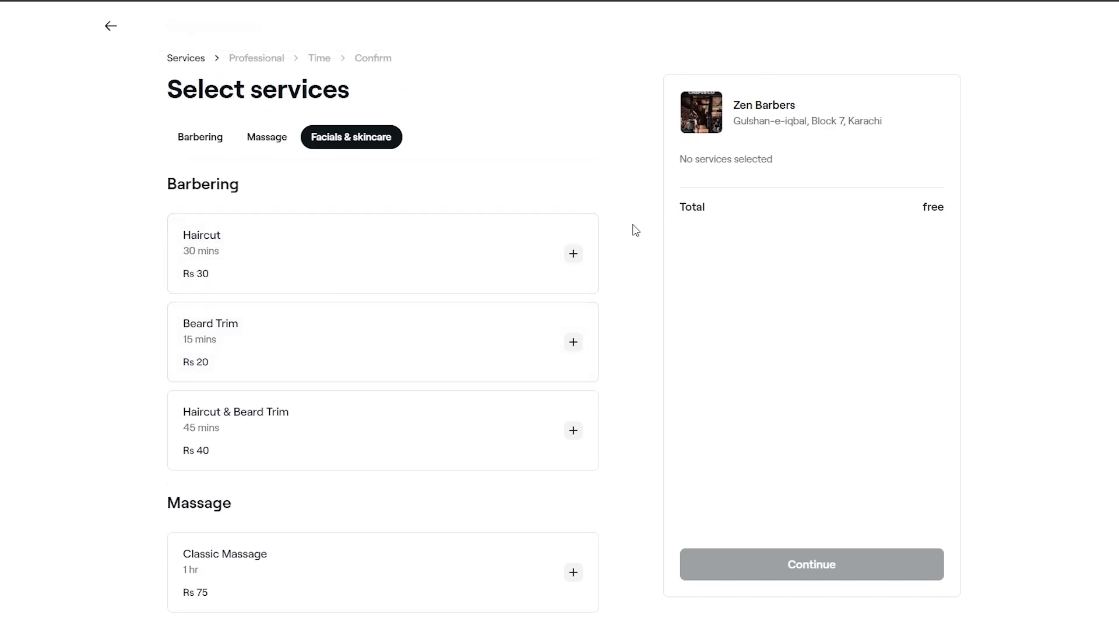
{"action": "scroll", "coordinate": [644, 409], "scroll_direction": "down", "scroll_amount": 4}
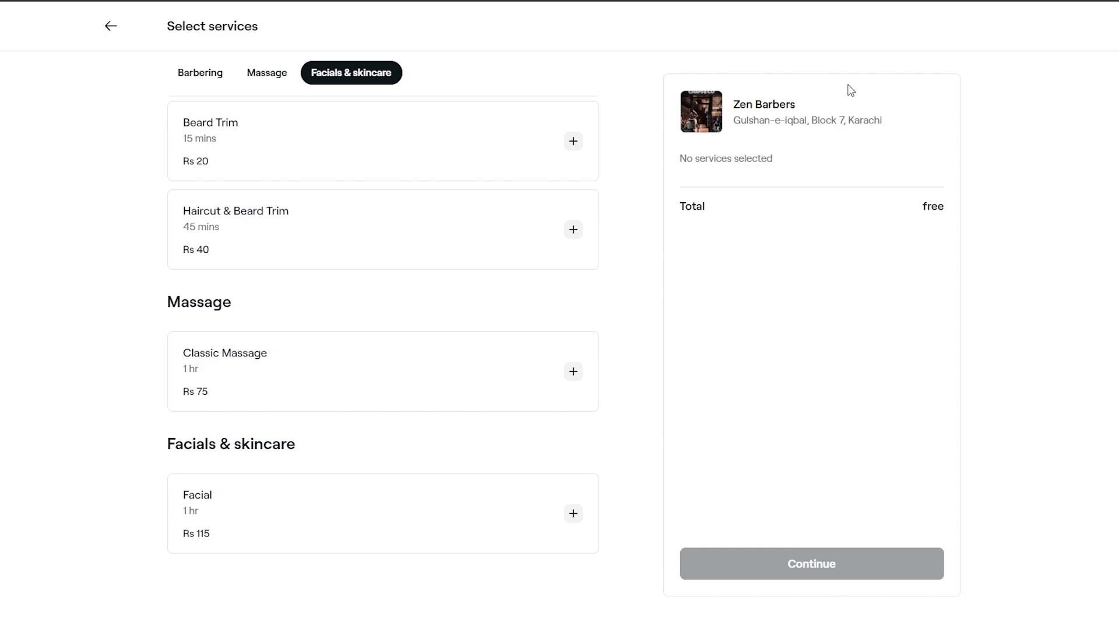
{"action": "scroll", "coordinate": [495, 107], "scroll_direction": "up", "scroll_amount": 4}
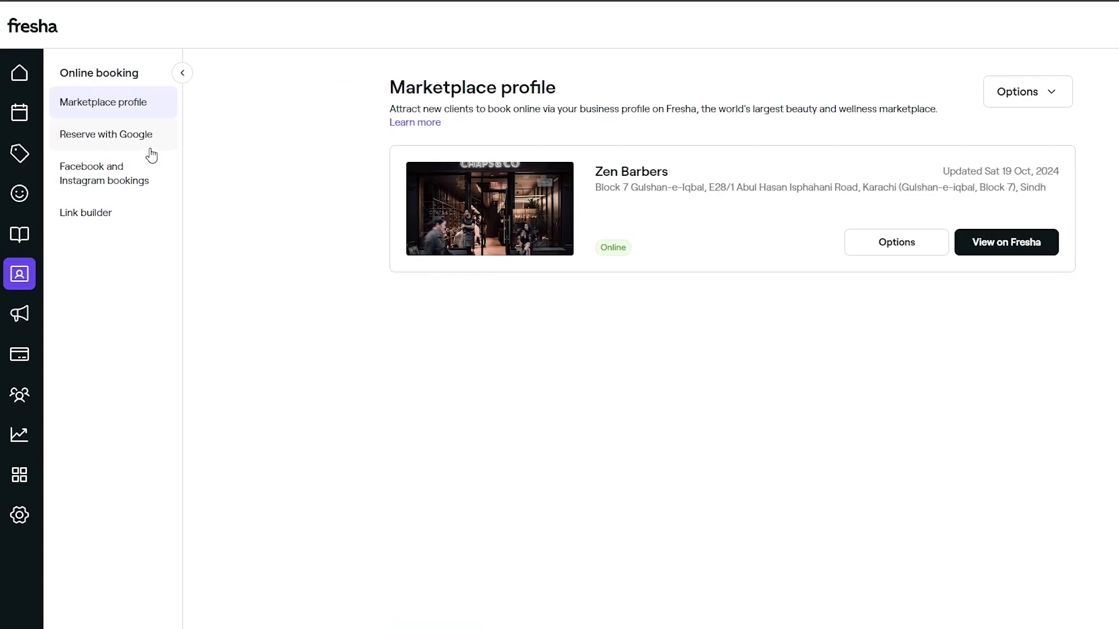
In Marketing, review the Appointment updates and Waitlist updates automations, then open Messages history
{"action": "left_click", "coordinate": [26, 318]}
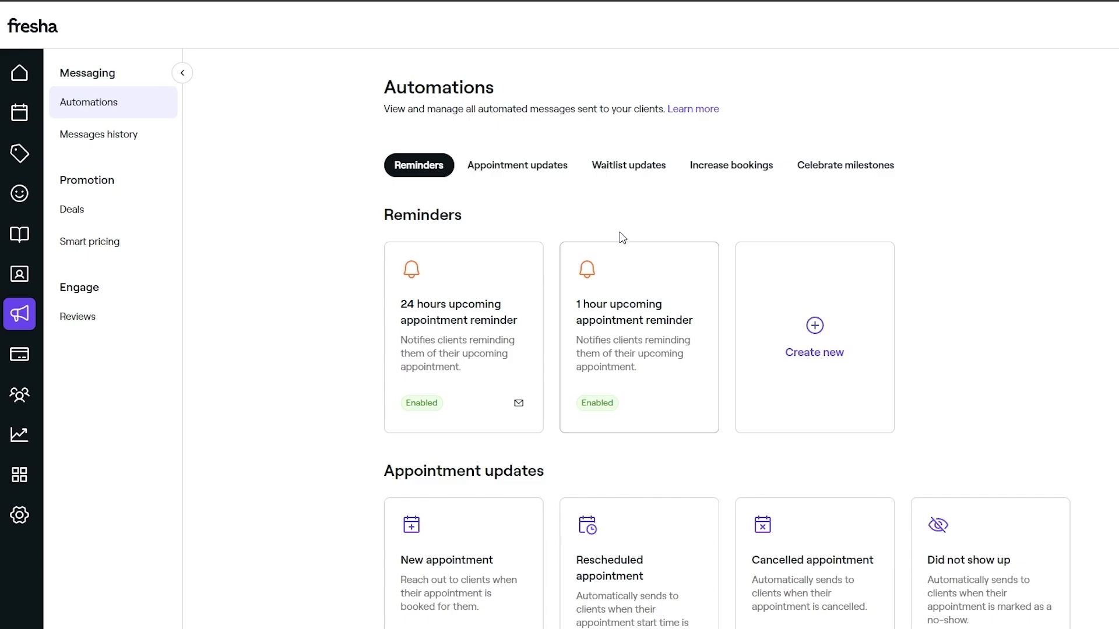
{"action": "left_click", "coordinate": [535, 169]}
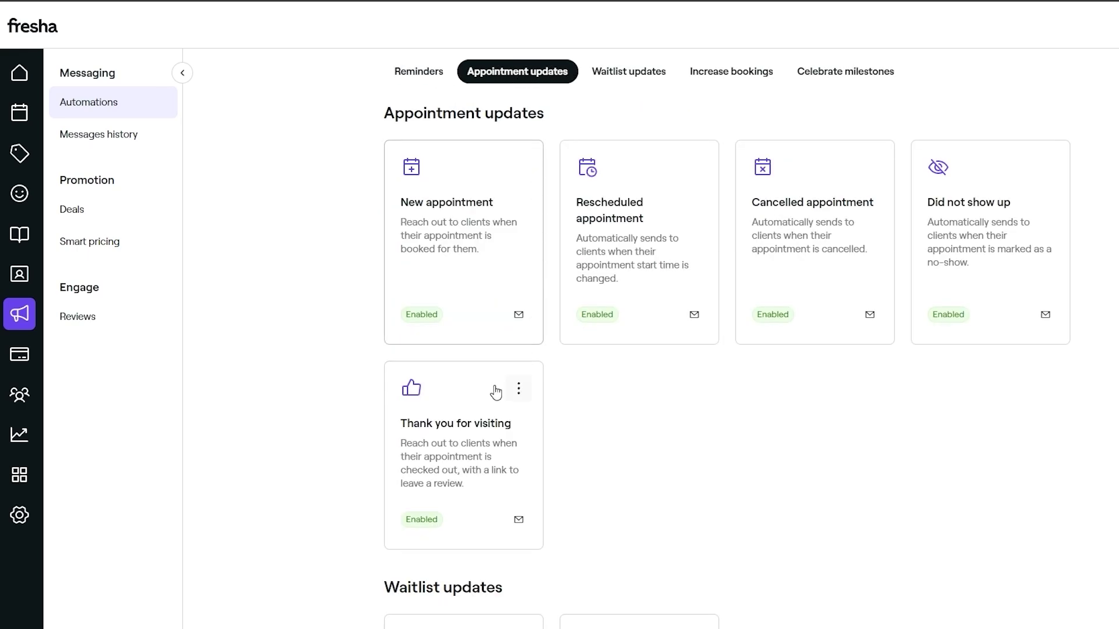
{"action": "left_click", "coordinate": [611, 76]}
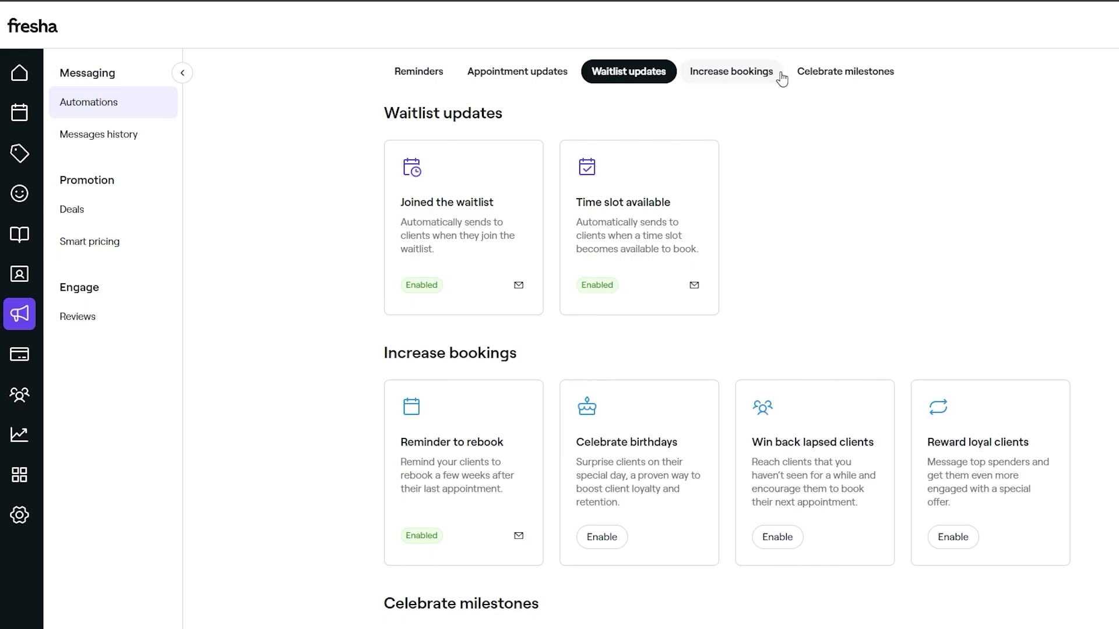
{"action": "scroll", "coordinate": [640, 438], "scroll_direction": "down", "scroll_amount": 3}
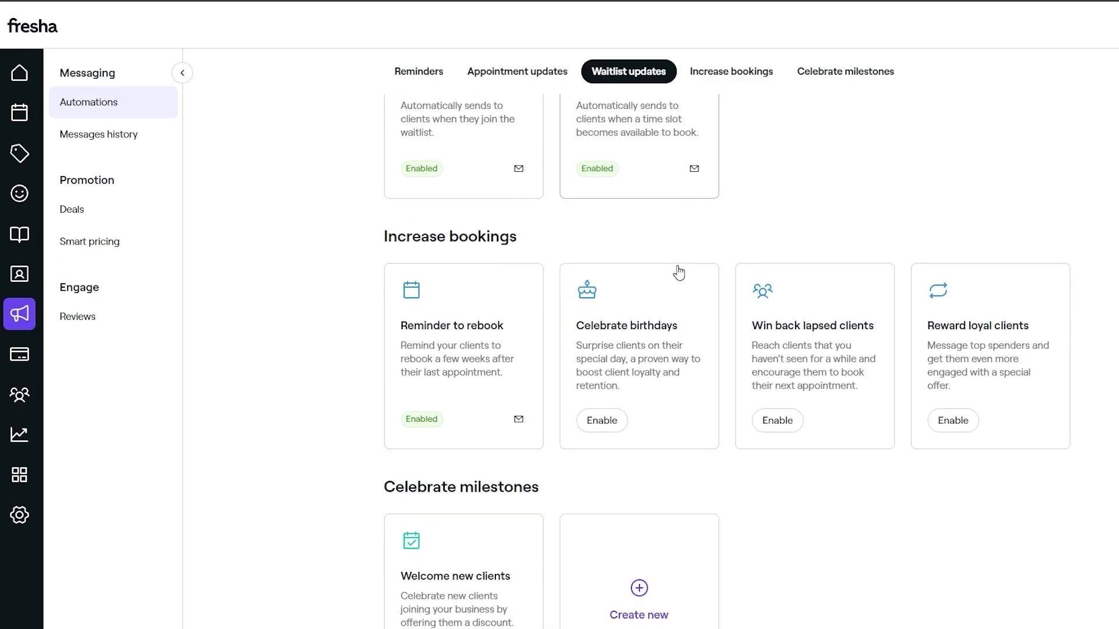
{"action": "scroll", "coordinate": [639, 439], "scroll_direction": "up", "scroll_amount": 4}
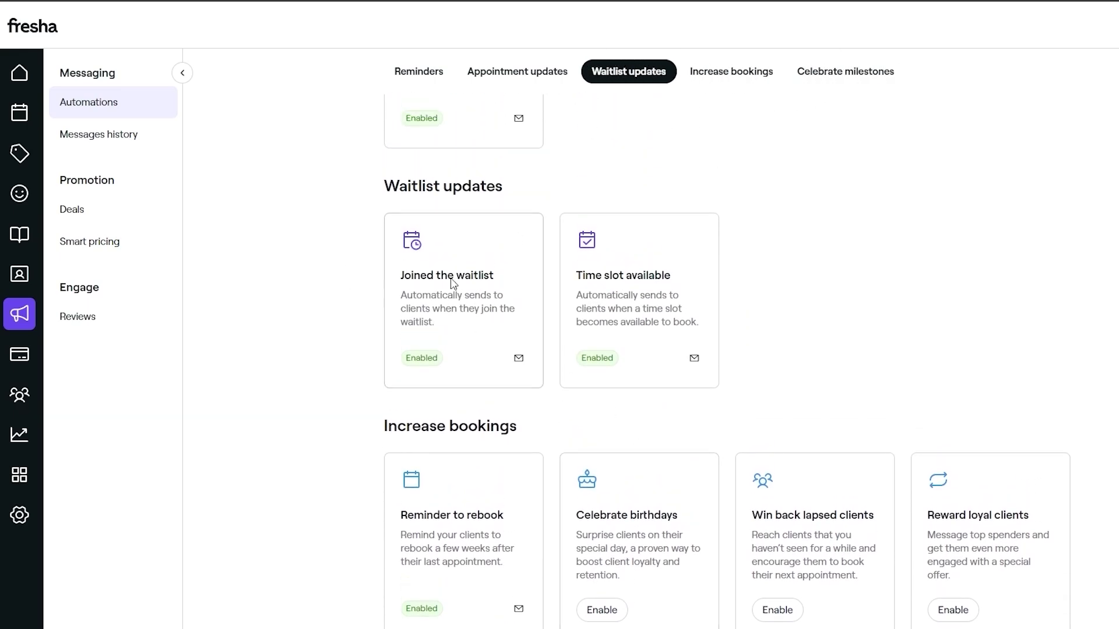
{"action": "scroll", "coordinate": [851, 90], "scroll_direction": "down", "scroll_amount": 4}
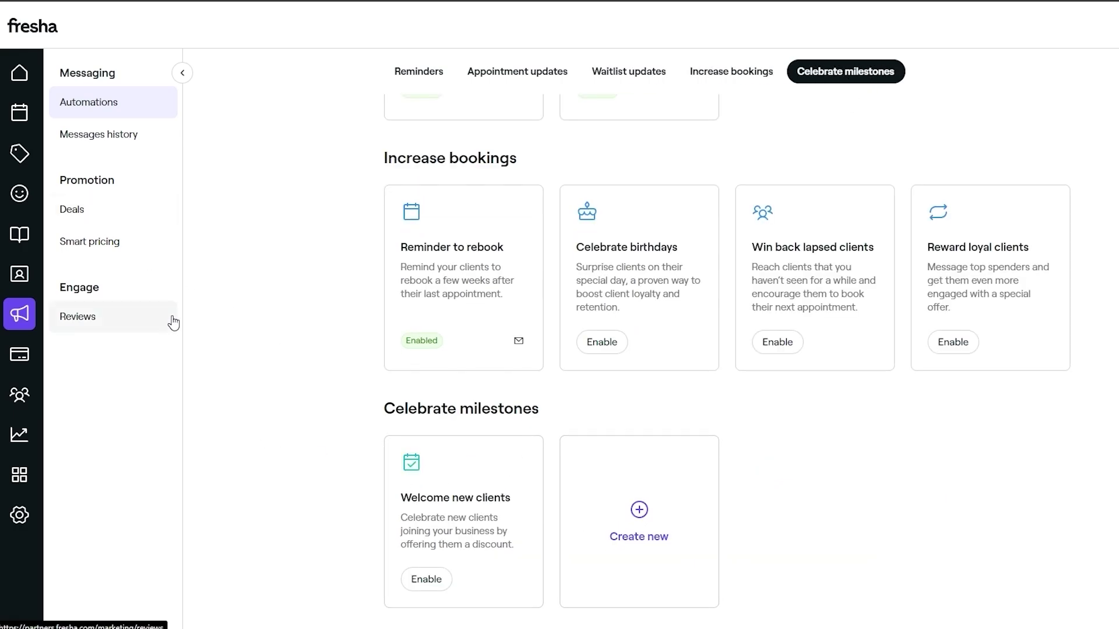
{"action": "left_click", "coordinate": [145, 139]}
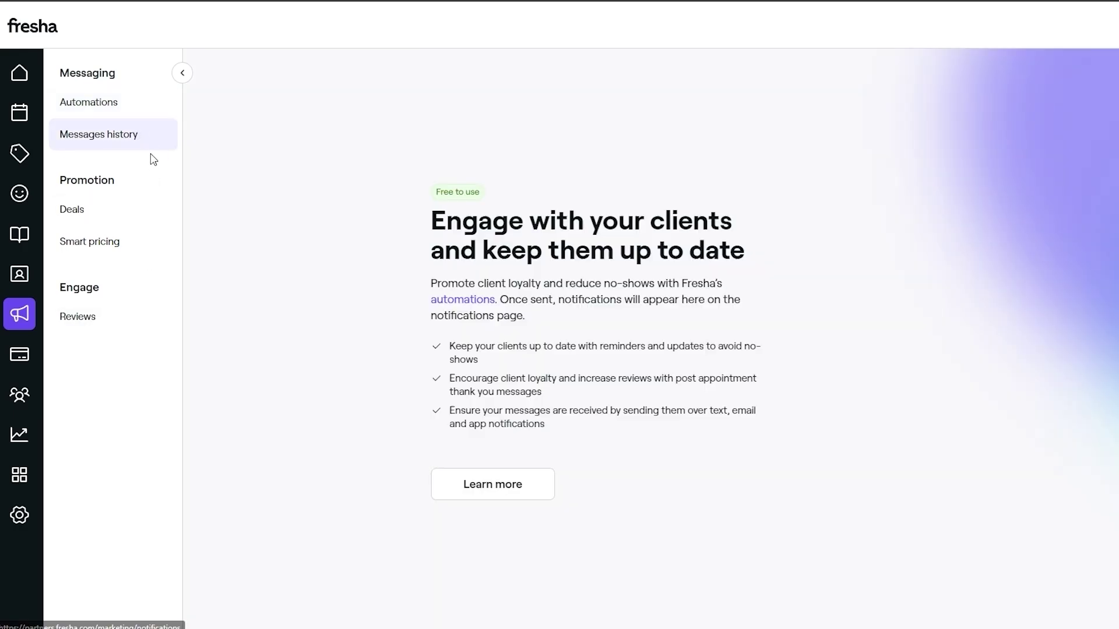
Browse the Deals, Smart pricing and Reviews pages, then switch to Payments
{"action": "left_click", "coordinate": [119, 214]}
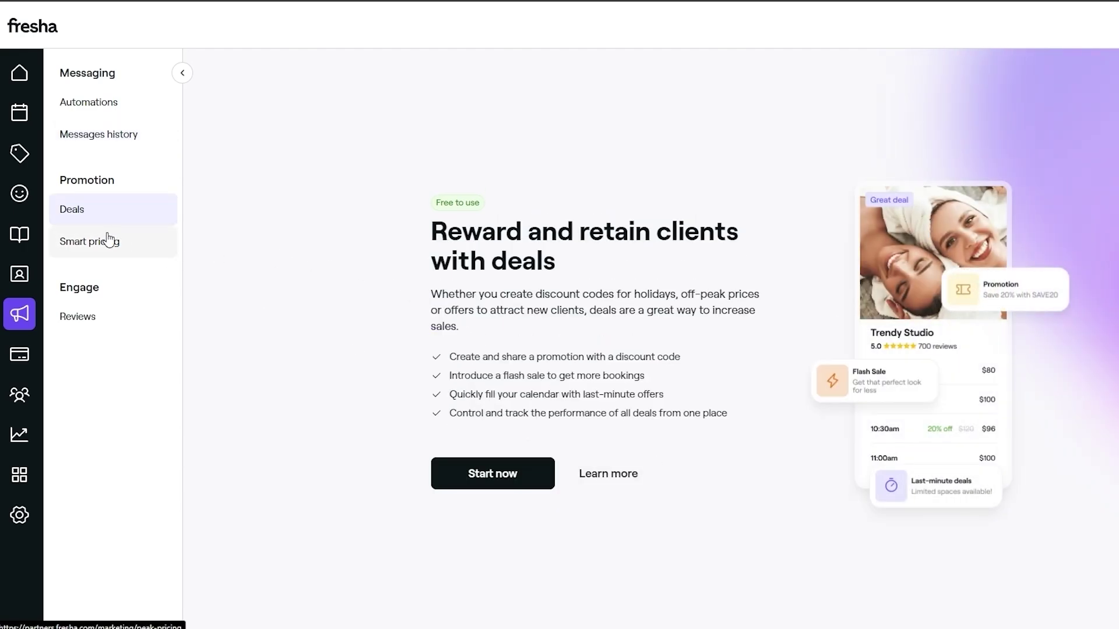
{"action": "left_click", "coordinate": [122, 251]}
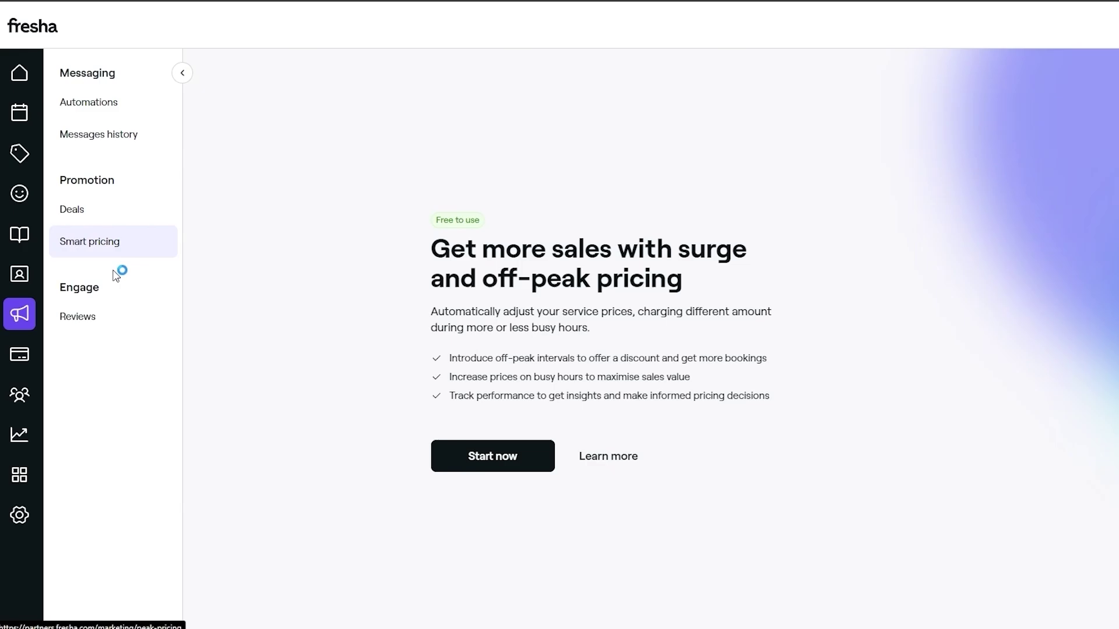
{"action": "left_click", "coordinate": [90, 337]}
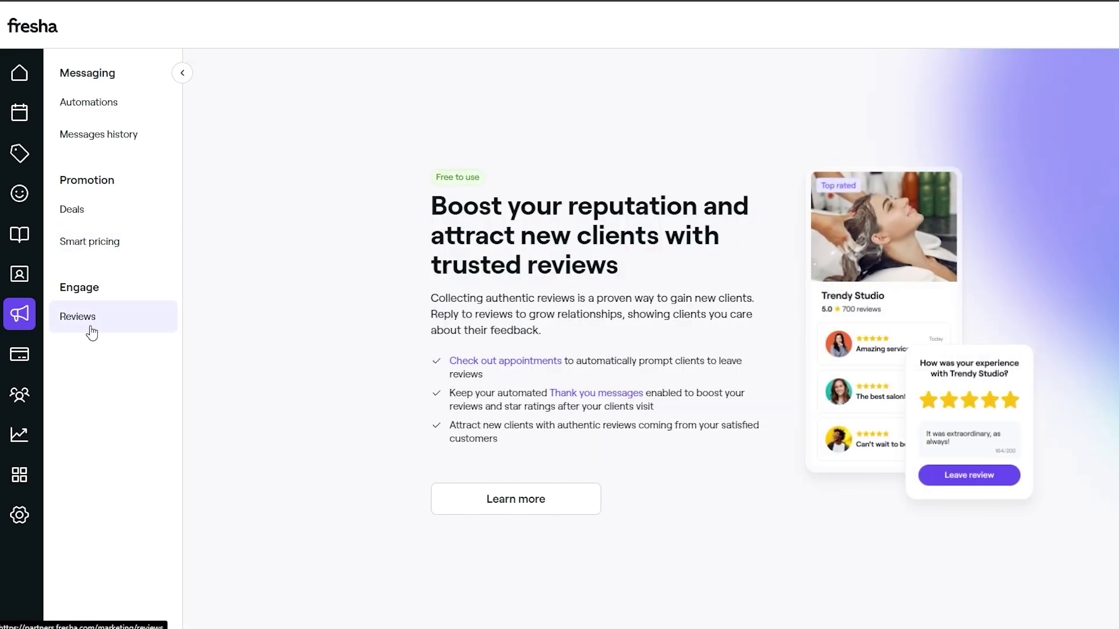
{"action": "left_click", "coordinate": [12, 352]}
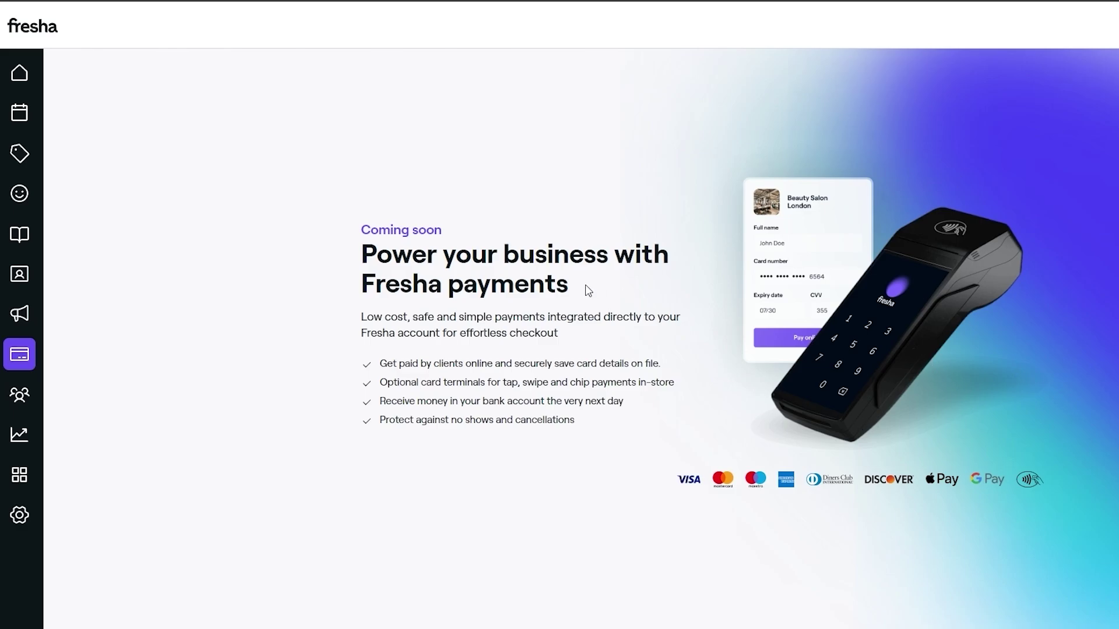
Check the Zen Barbers team members list, then browse the Reports overview
{"action": "left_click_drag", "start_coordinate": [358, 229], "coordinate": [457, 229]}
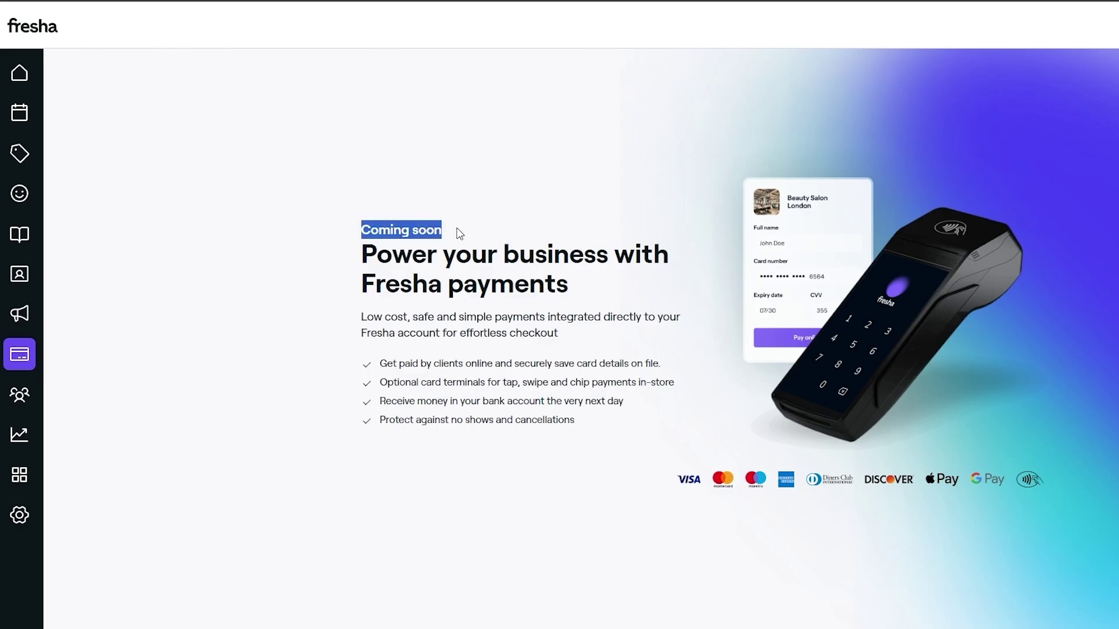
{"action": "left_click", "coordinate": [18, 402]}
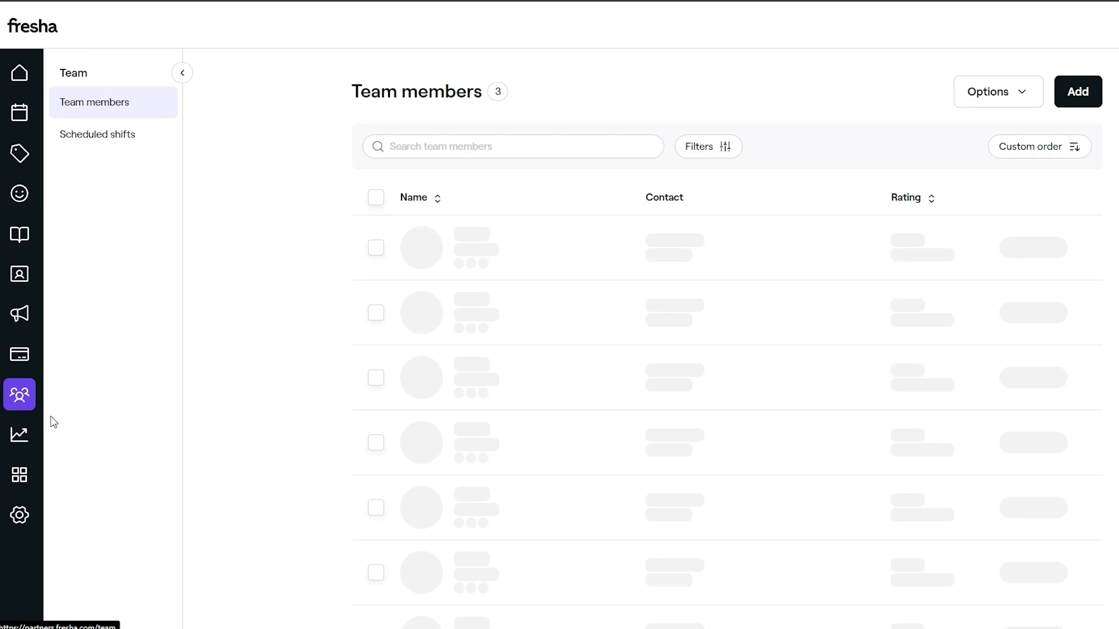
{"action": "left_click", "coordinate": [31, 441]}
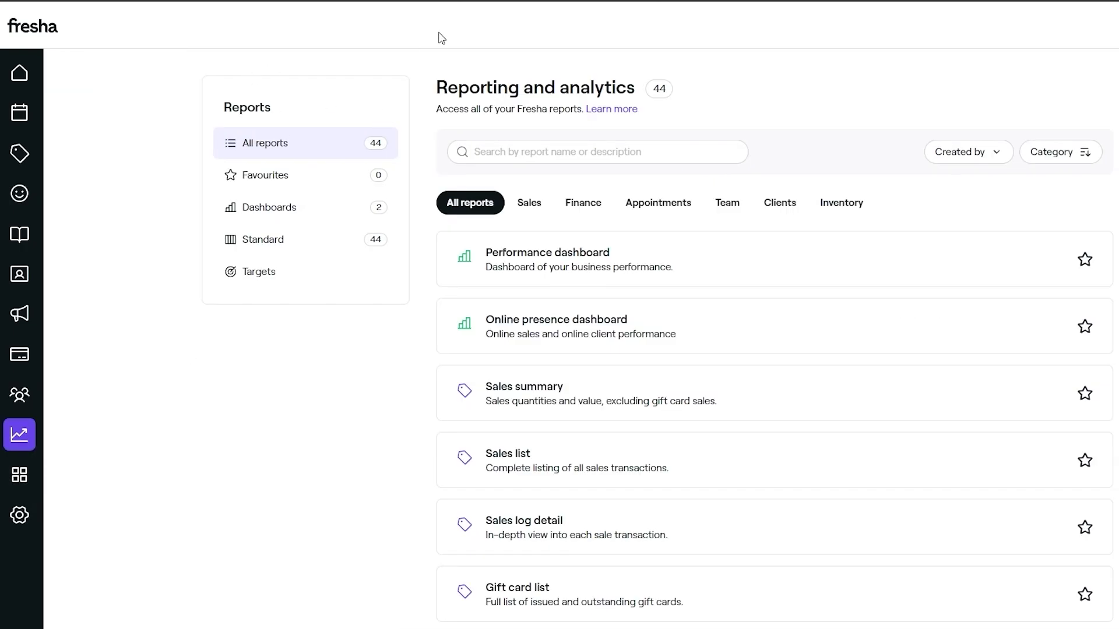
{"action": "scroll", "coordinate": [434, 266], "scroll_direction": "down", "scroll_amount": 5}
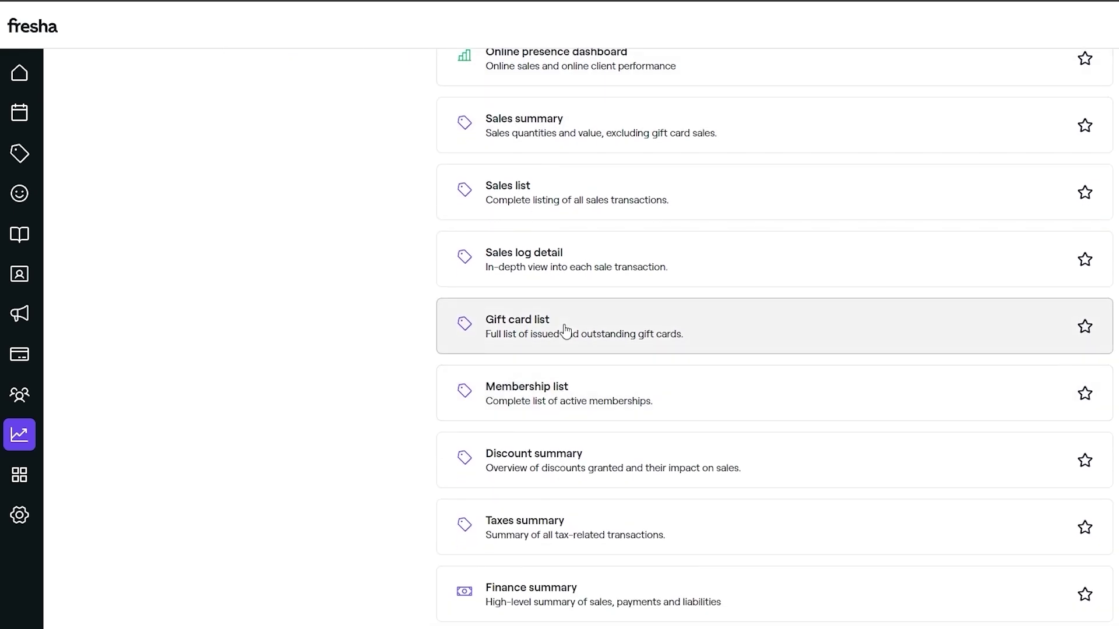
{"action": "scroll", "coordinate": [632, 523], "scroll_direction": "up", "scroll_amount": 3}
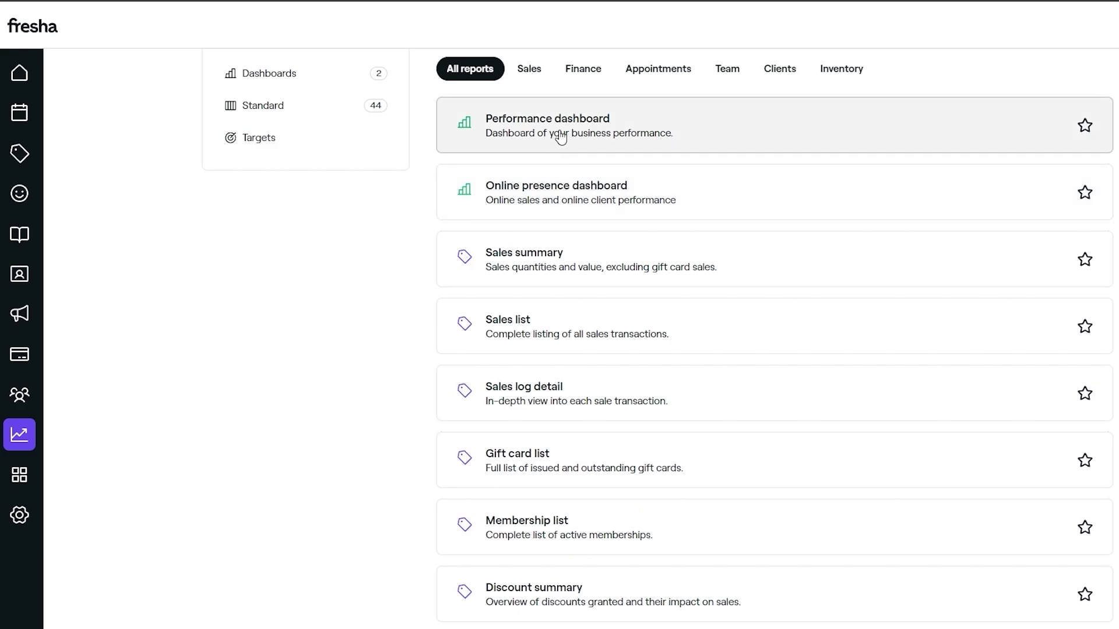
Filter the reports to Sales and then Finance, and go to Workspace settings
{"action": "left_click", "coordinate": [528, 71]}
{"action": "left_click", "coordinate": [587, 215]}
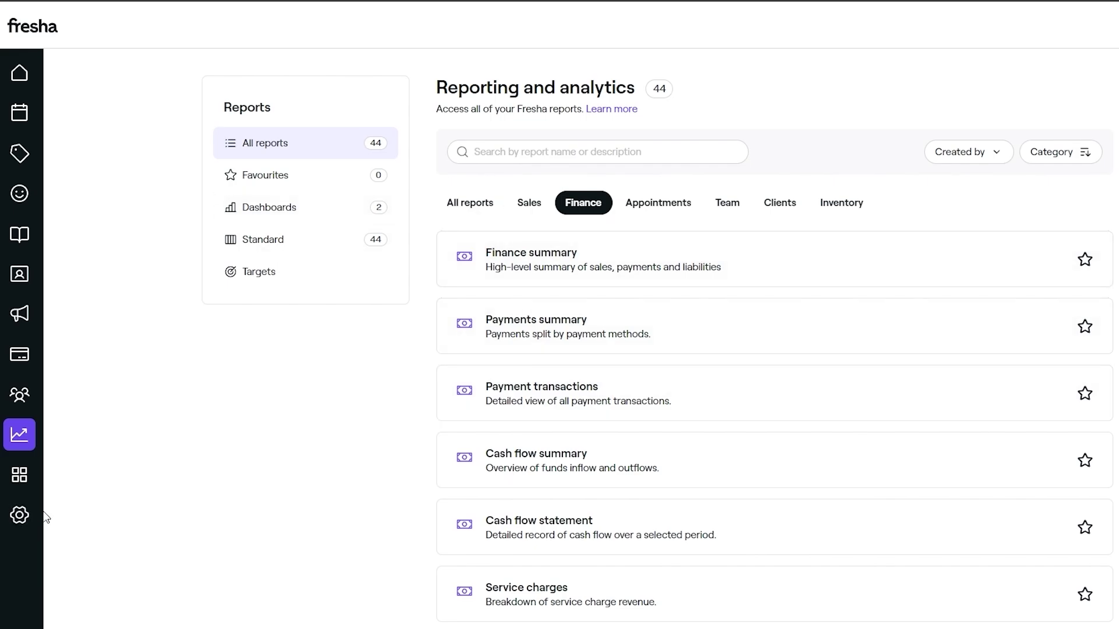
{"action": "left_click", "coordinate": [19, 515]}
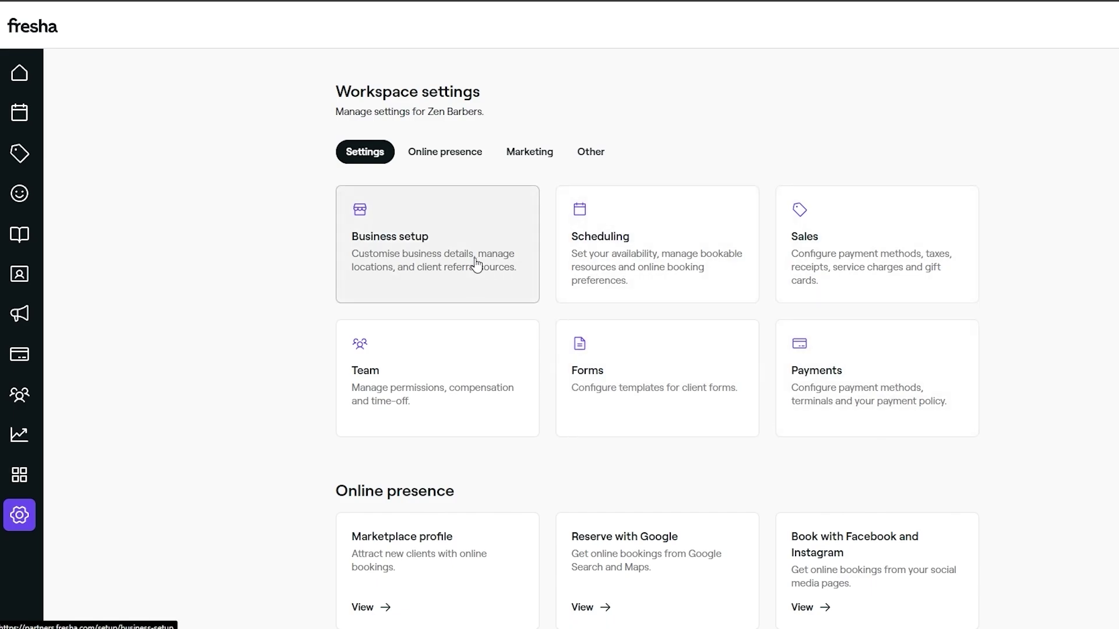
Review the Business setup details, the business locations and the client sources list
{"action": "left_click", "coordinate": [445, 231]}
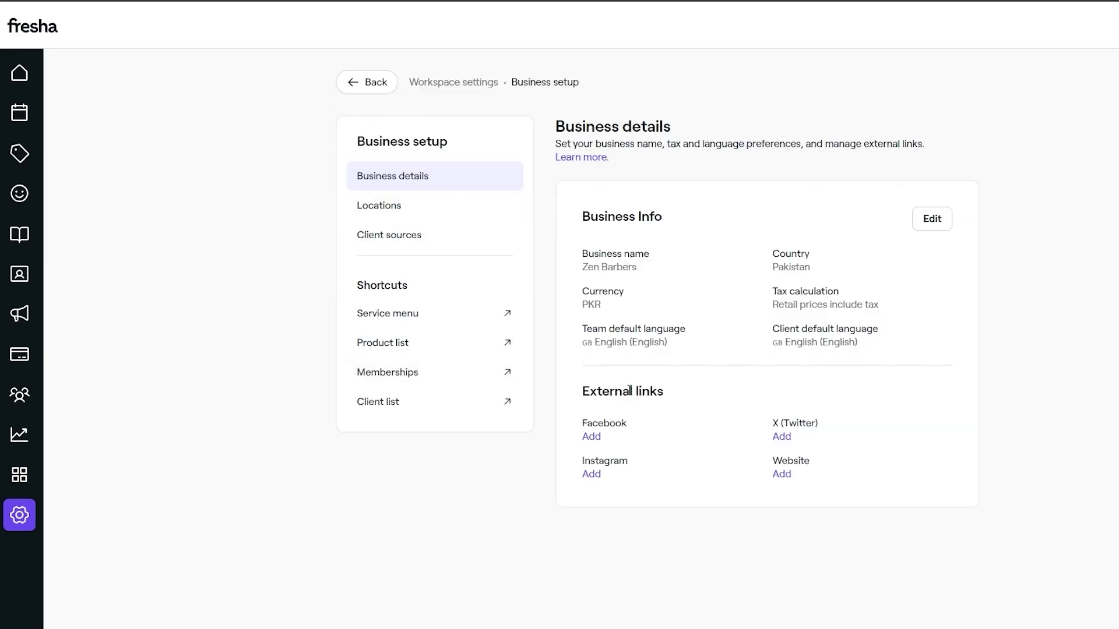
{"action": "left_click_drag", "start_coordinate": [565, 395], "coordinate": [693, 396]}
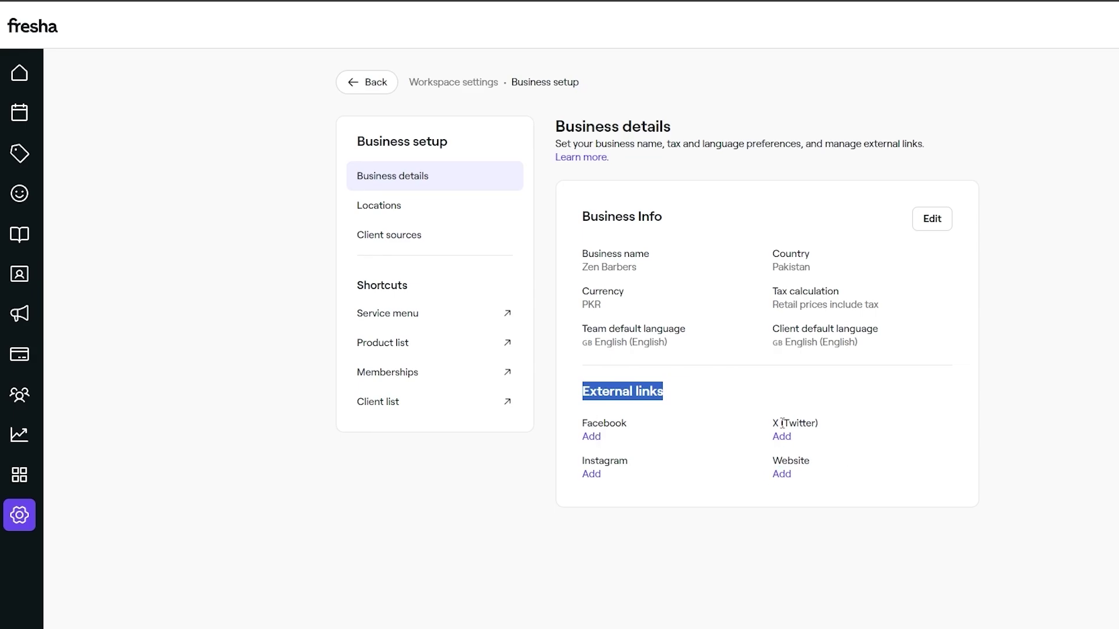
{"action": "left_click", "coordinate": [455, 210]}
{"action": "left_click", "coordinate": [433, 243]}
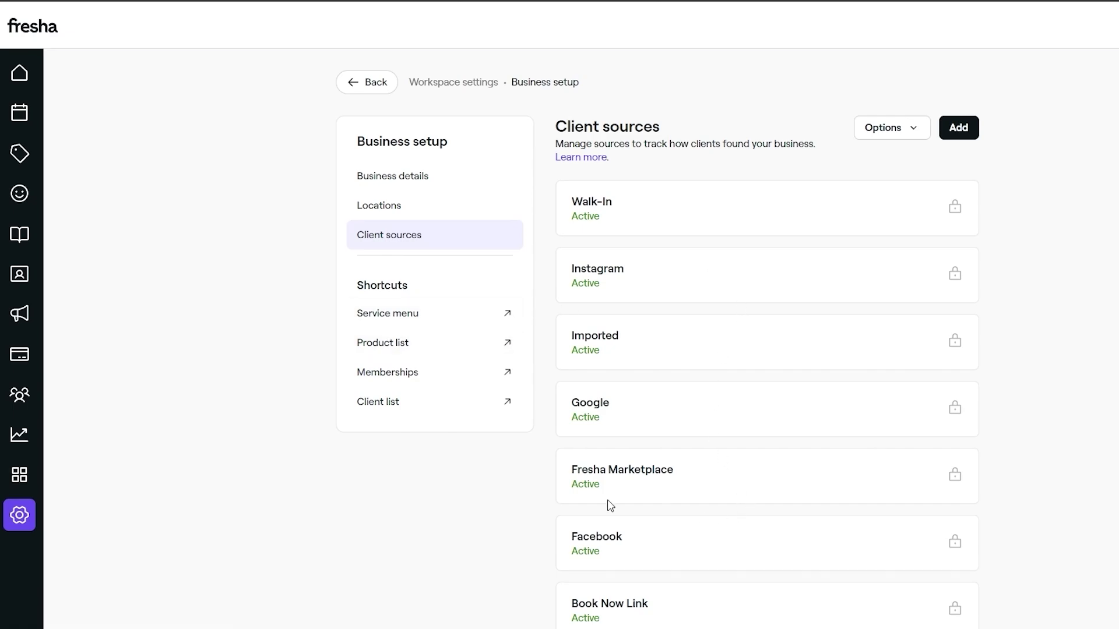
{"action": "key", "text": "alt+Left"}
Return to Workspace settings and review the Online presence settings
{"action": "left_click", "coordinate": [19, 516]}
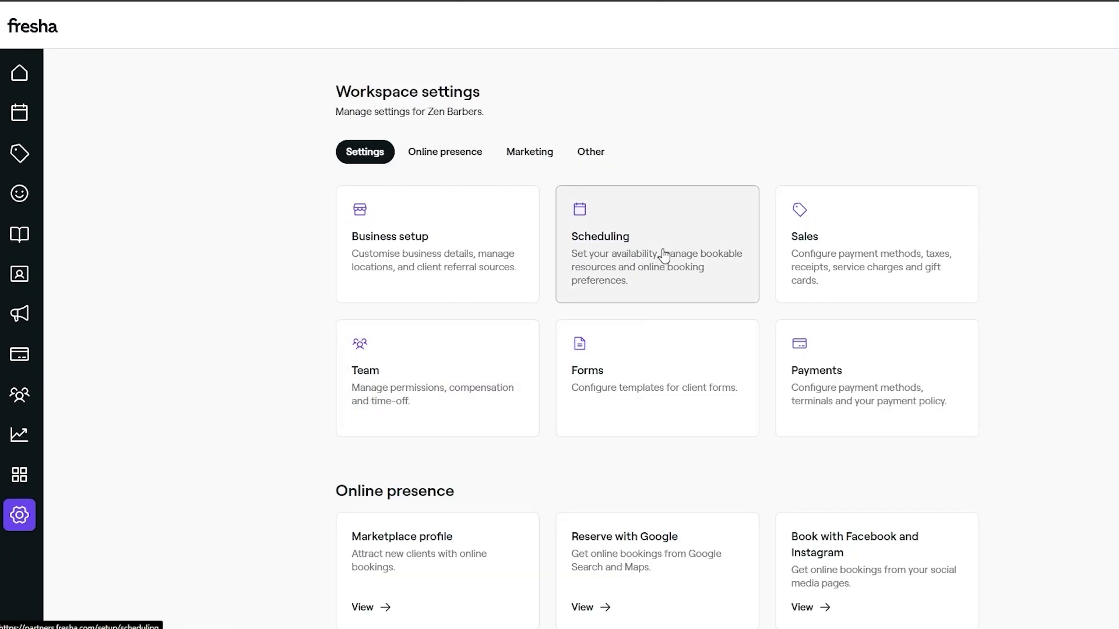
{"action": "left_click", "coordinate": [416, 151]}
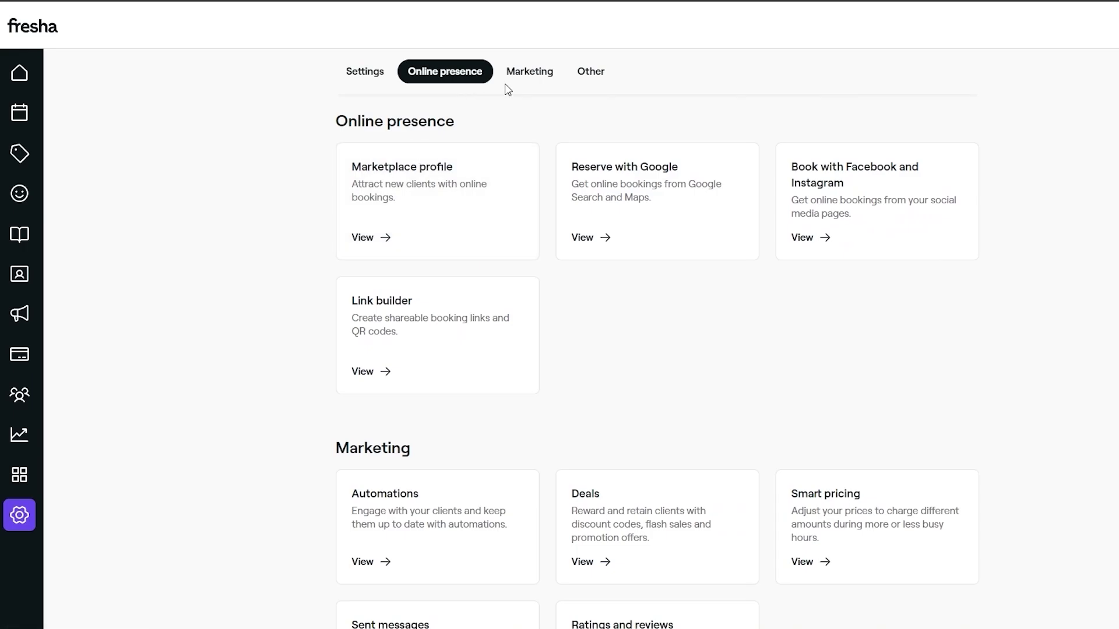
{"action": "scroll", "coordinate": [442, 325], "scroll_direction": "down", "scroll_amount": 3}
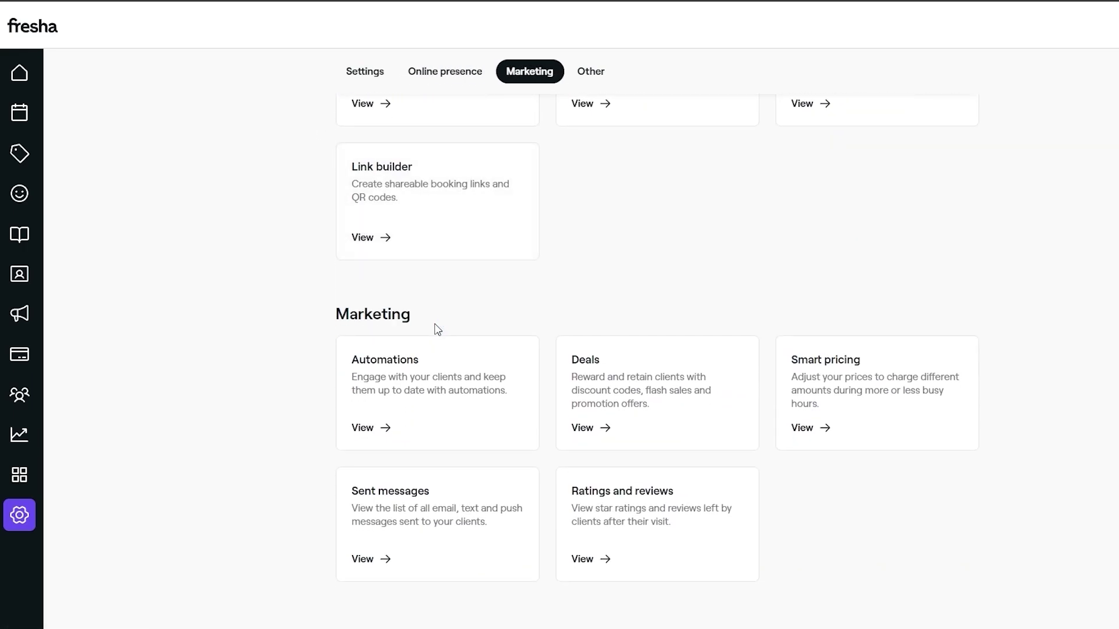
{"action": "scroll", "coordinate": [445, 332], "scroll_direction": "down", "scroll_amount": 5}
{"action": "scroll", "coordinate": [648, 475], "scroll_direction": "up", "scroll_amount": 10}
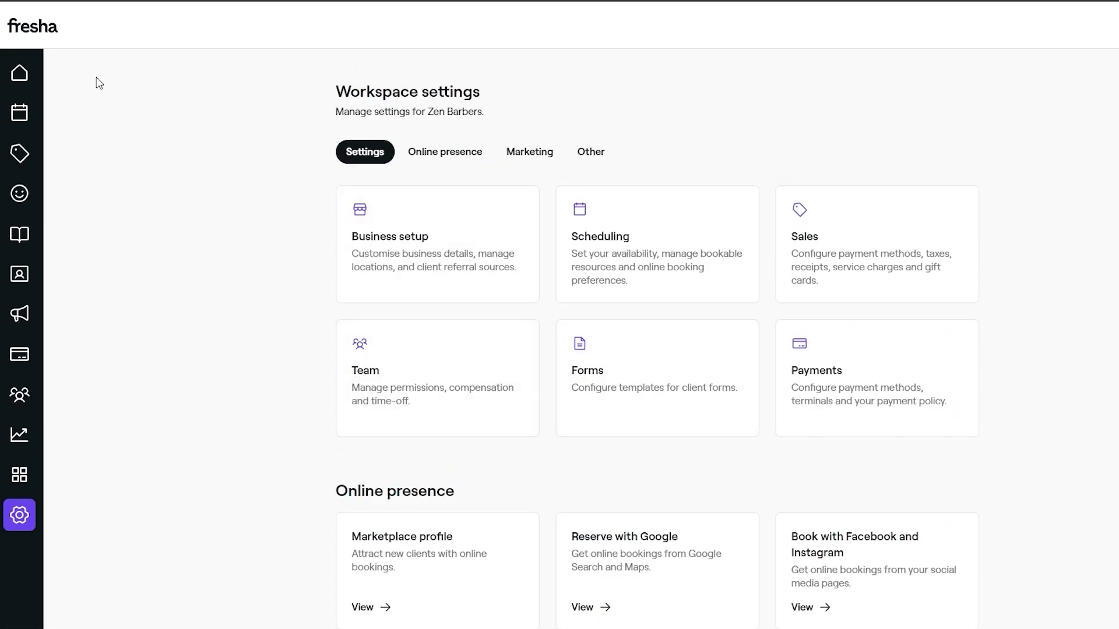
Go to the home dashboard showing PKR 0 recent sales and 3 appointments
{"action": "left_click", "coordinate": [10, 81]}
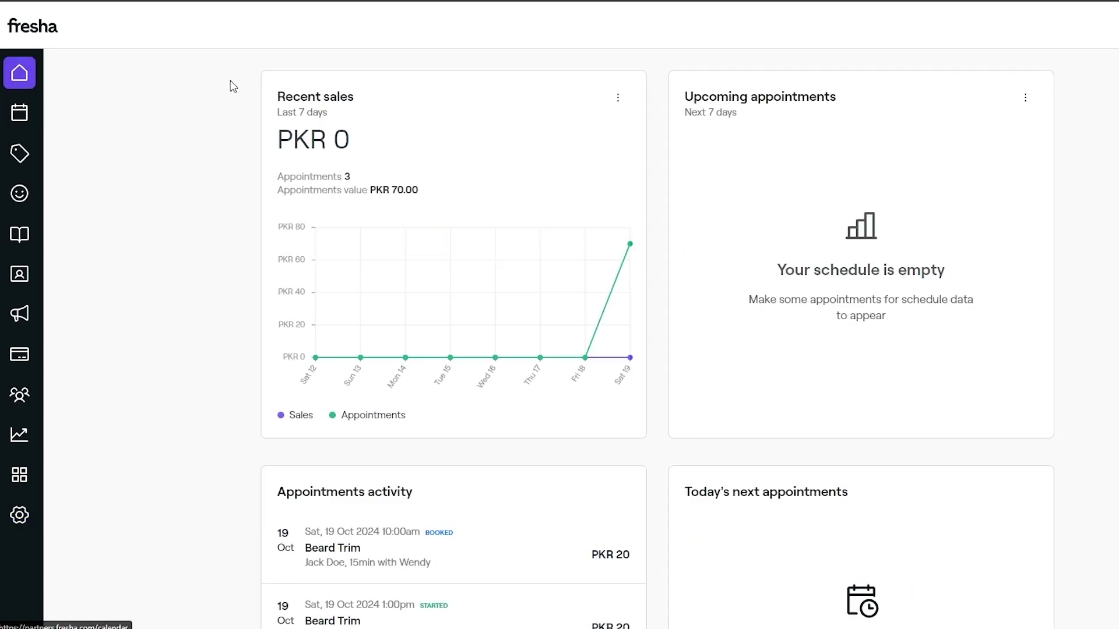
{"action": "scroll", "coordinate": [232, 87], "scroll_direction": "down", "scroll_amount": 1}
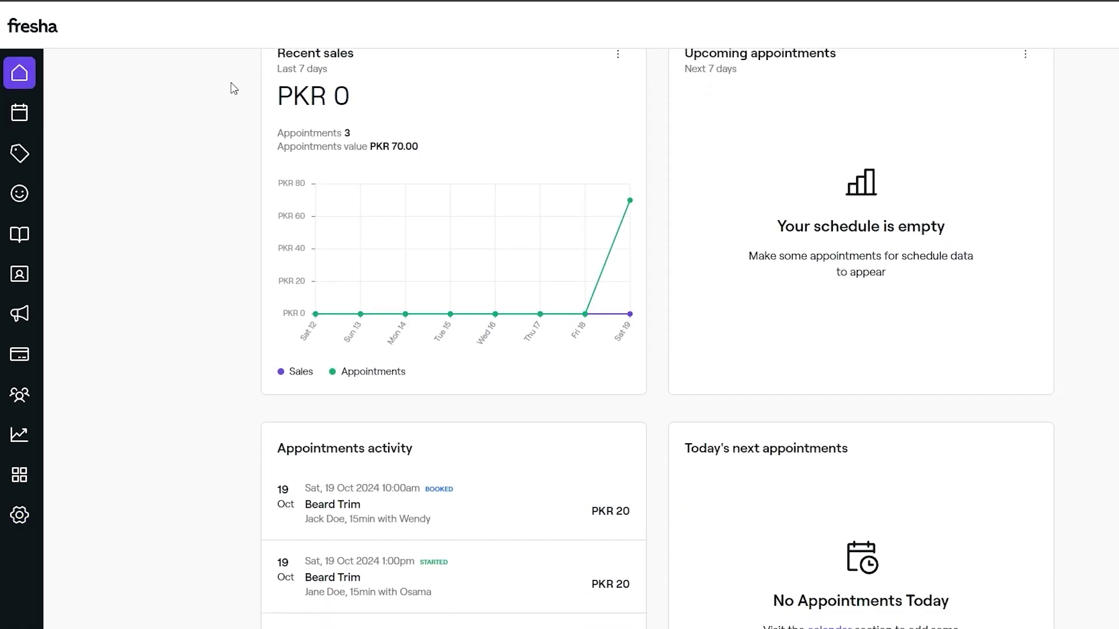
{"action": "scroll", "coordinate": [233, 88], "scroll_direction": "up", "scroll_amount": 1}
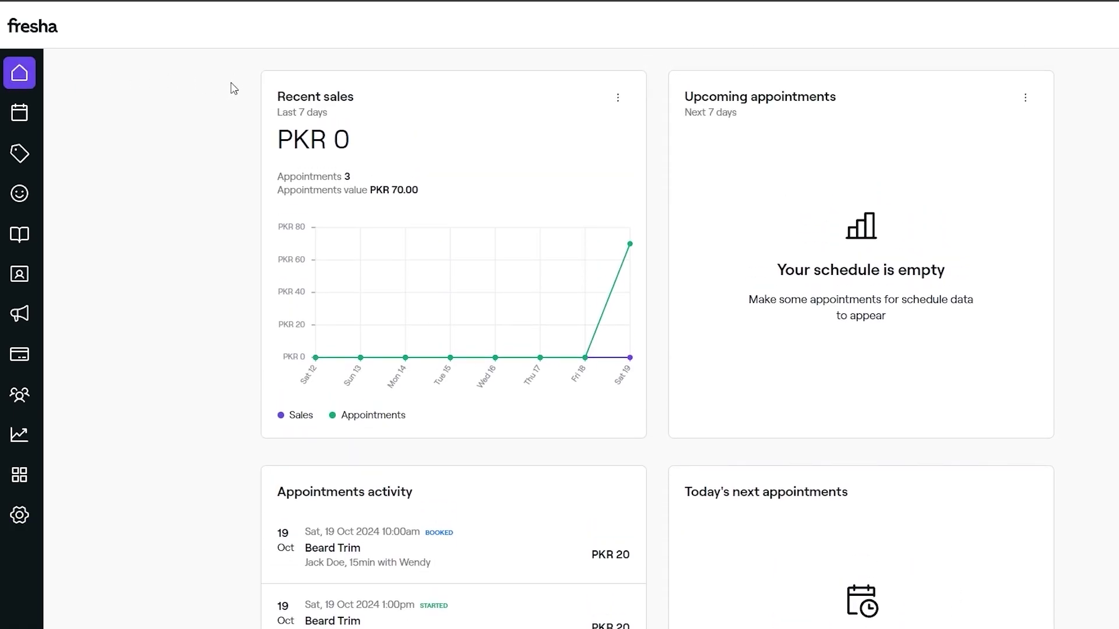